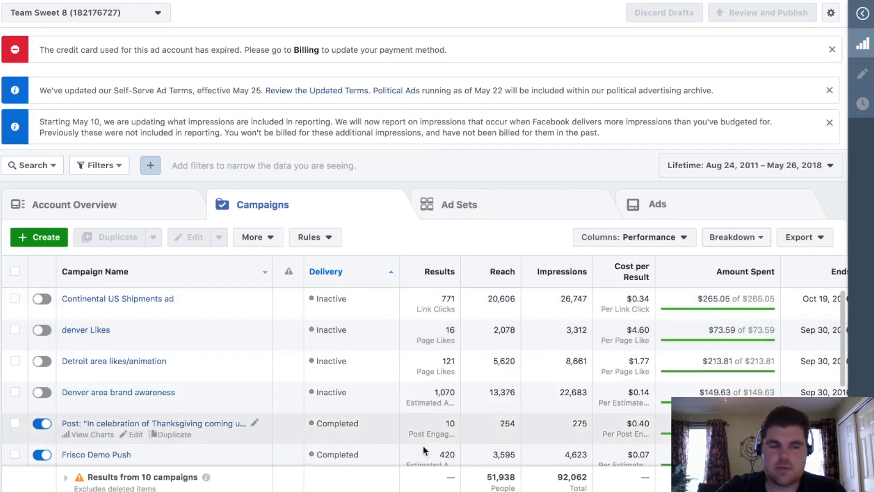
Look over the account's lists of campaigns, ad sets and ads
scroll(570, 366, down, 3)
scroll(571, 369, up, 3)
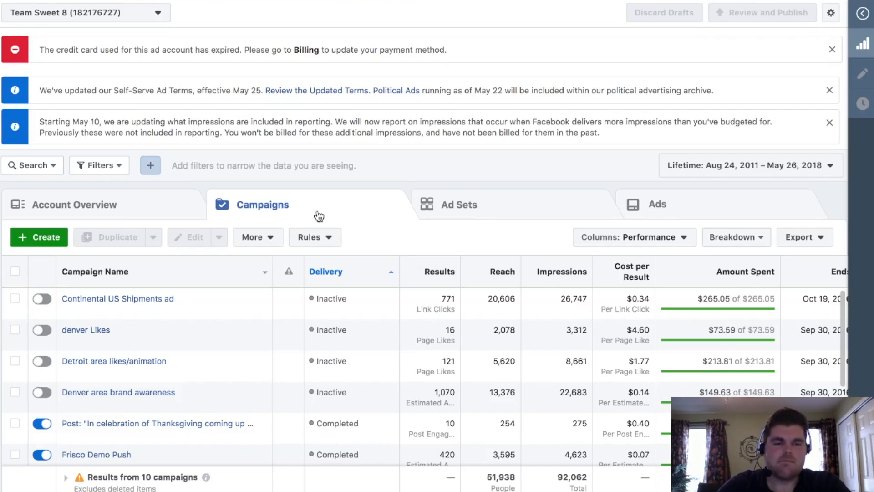
click(536, 210)
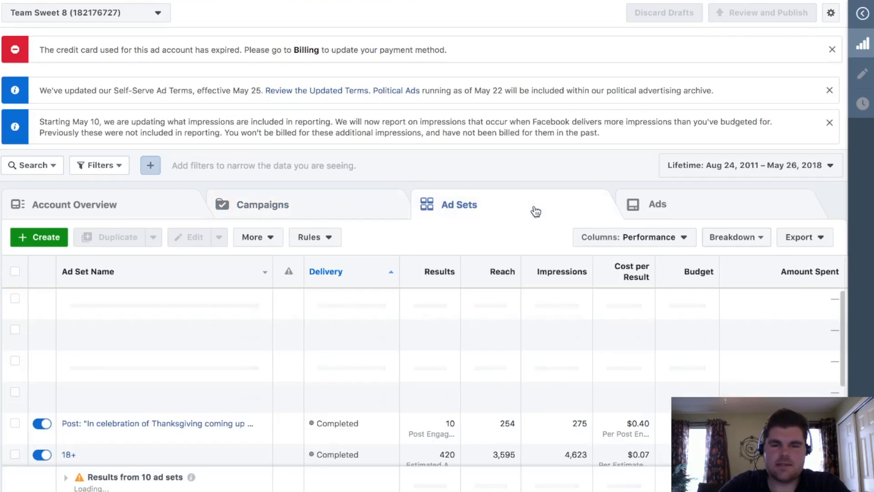
click(739, 205)
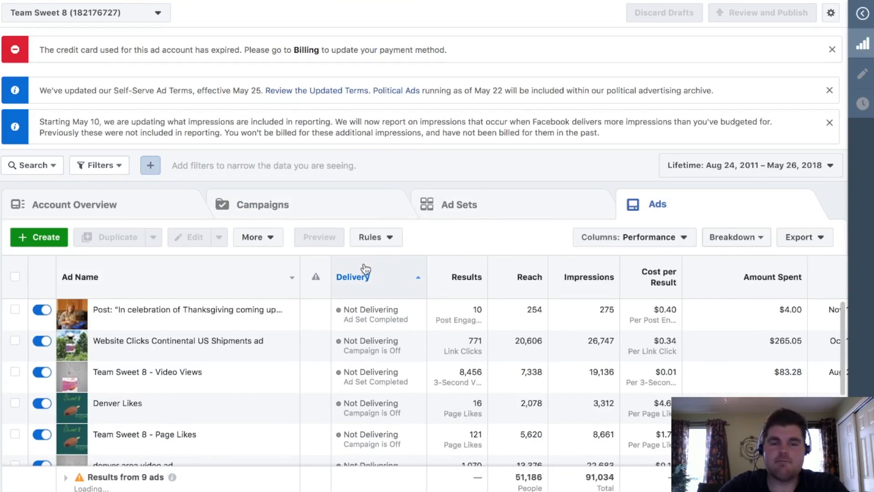
mouse_move(447, 276)
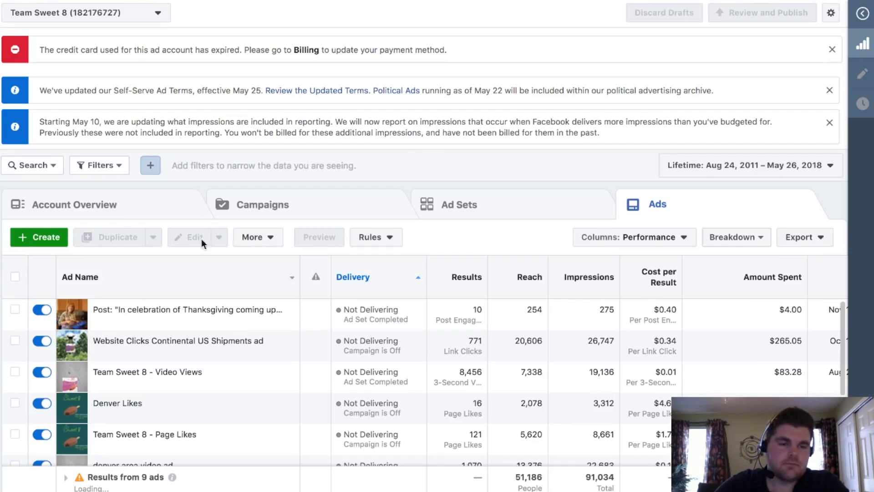
View the account overview's results charts and its Creative Reporting section
click(157, 219)
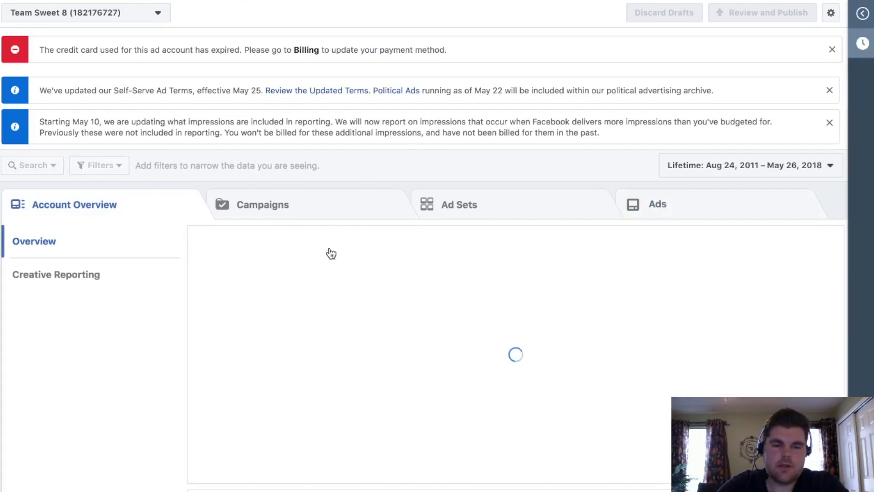
scroll(275, 295, down, 3)
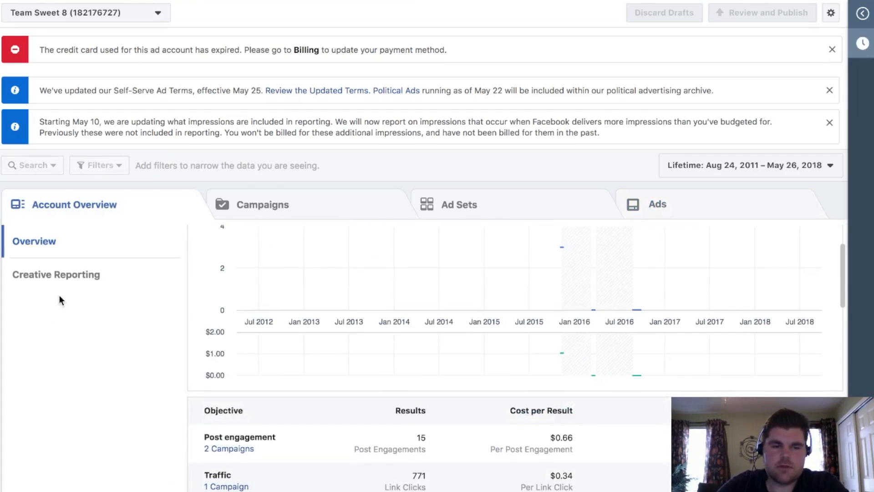
click(59, 275)
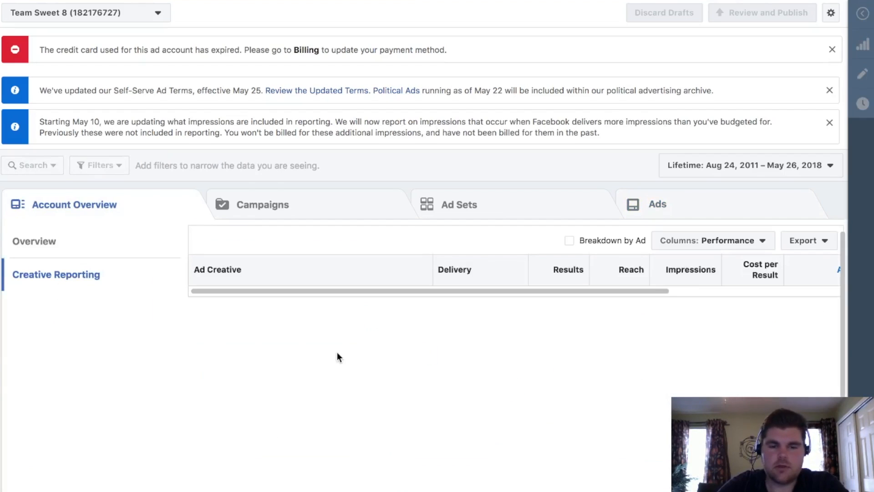
Browse the full campaign list and view all ad sets of the account
click(400, 211)
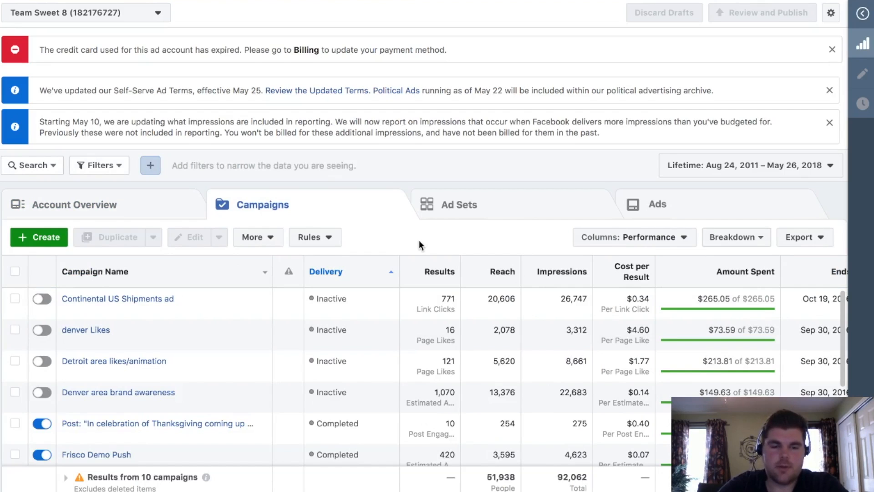
scroll(380, 302, down, 5)
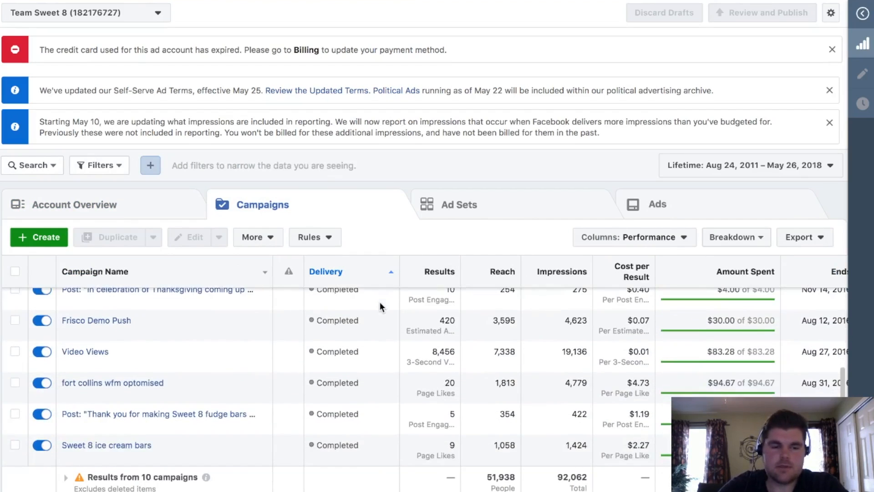
scroll(380, 302, up, 5)
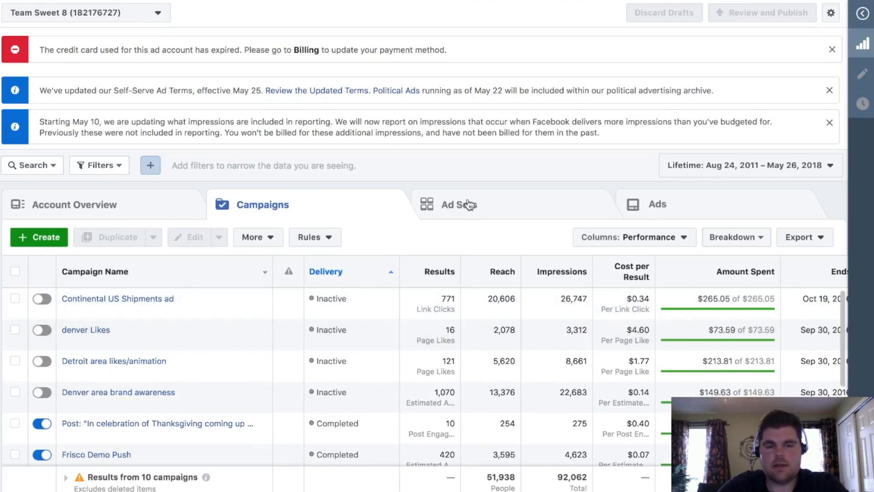
click(469, 205)
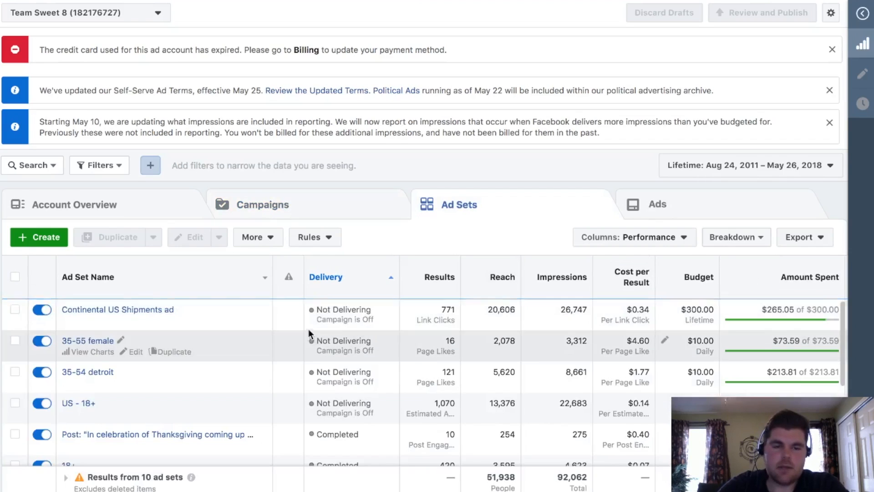
Select the Detroit area likes/animation campaign, inspect its ad sets and ads, and clear the selection
click(297, 214)
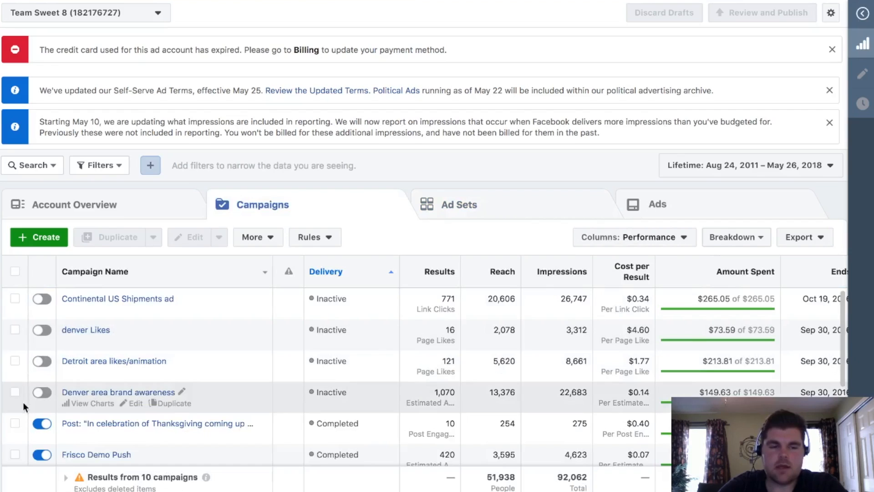
click(15, 362)
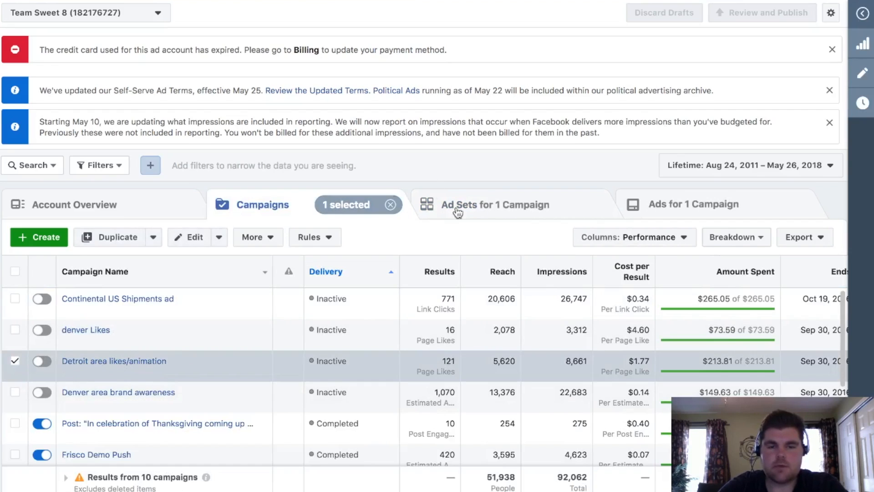
click(492, 206)
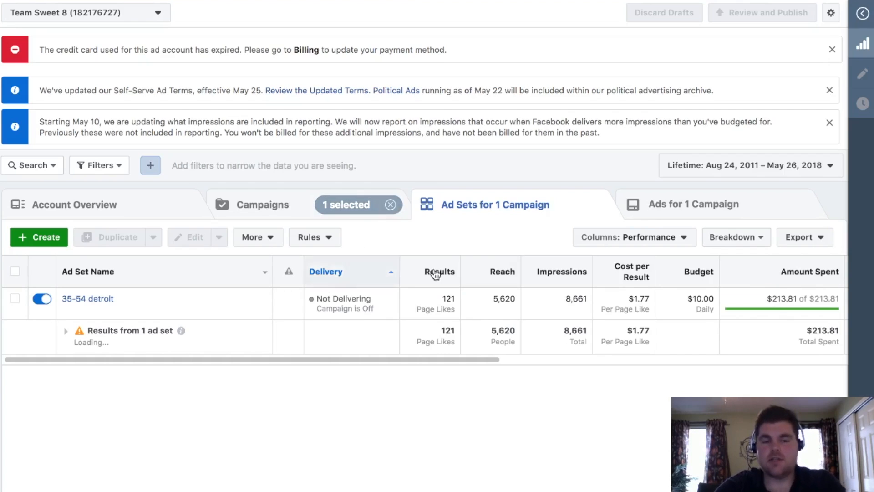
click(722, 211)
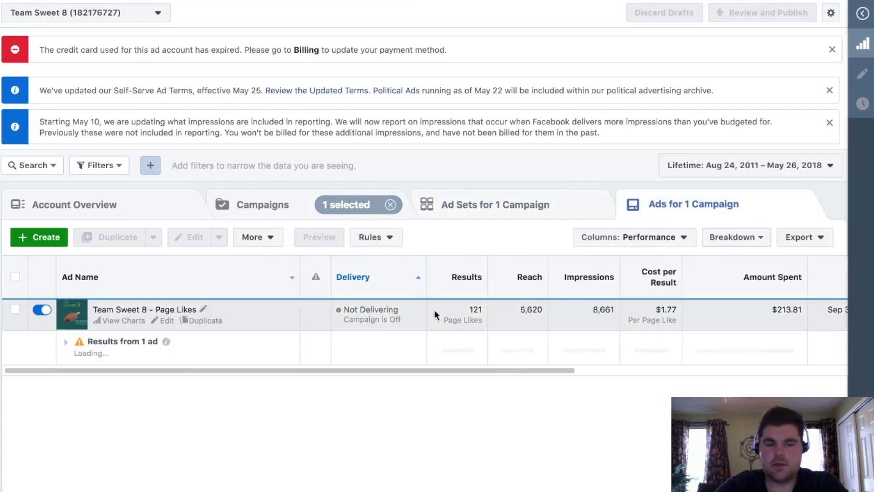
click(390, 204)
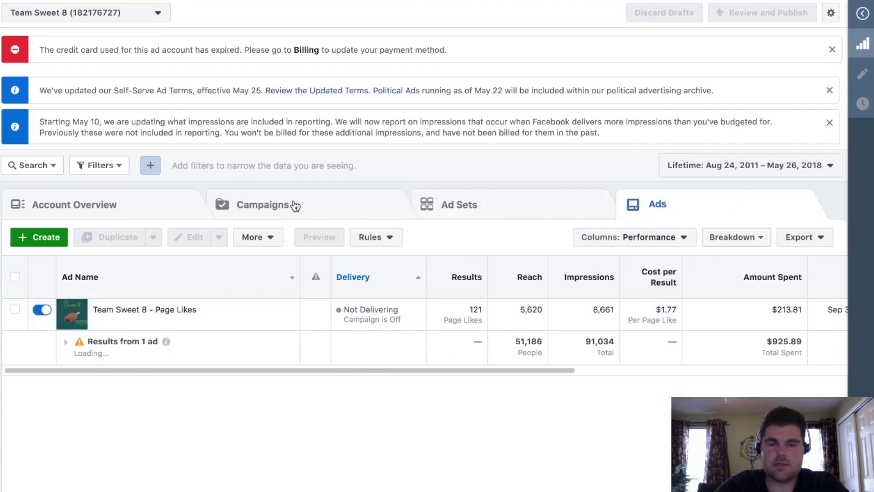
Select the Denver area brand awareness campaign and inspect the ad sets and ads it contains
click(293, 205)
scroll(163, 386, down, 3)
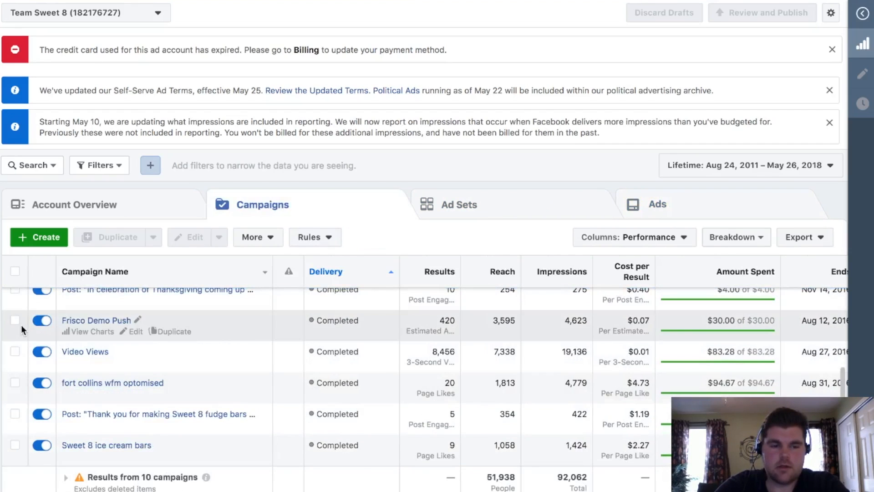
scroll(22, 326, up, 1)
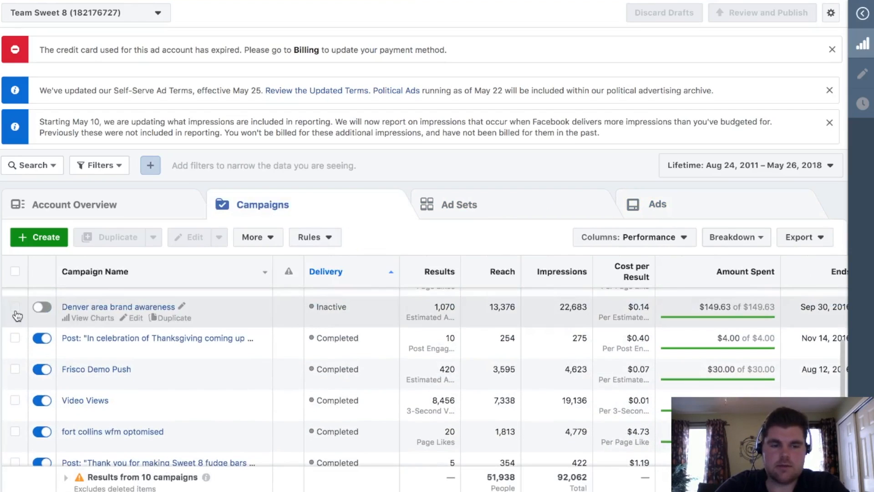
click(15, 306)
click(485, 210)
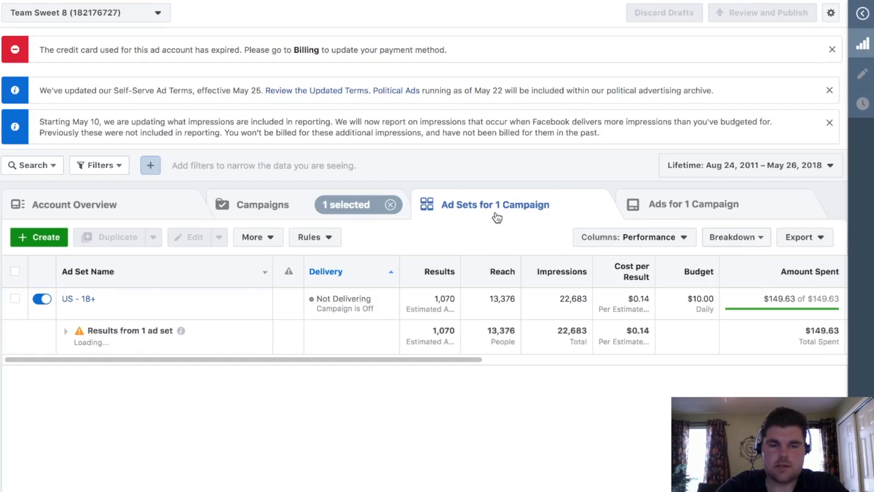
click(699, 206)
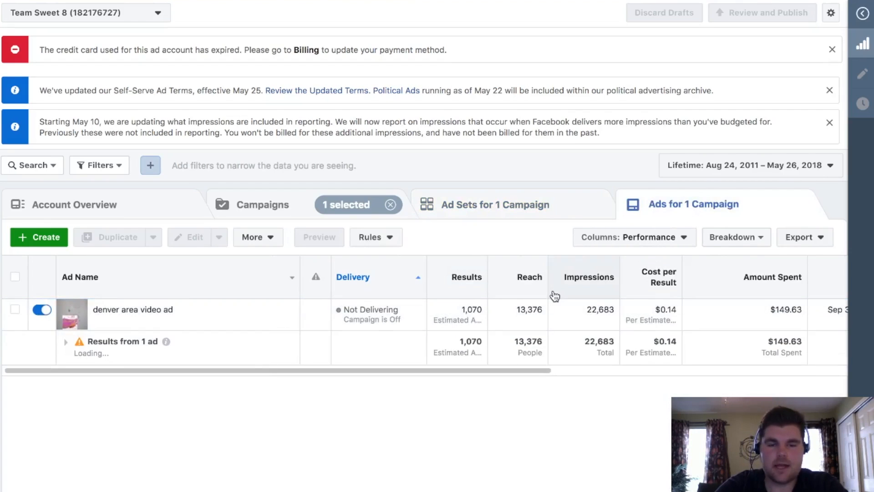
click(502, 220)
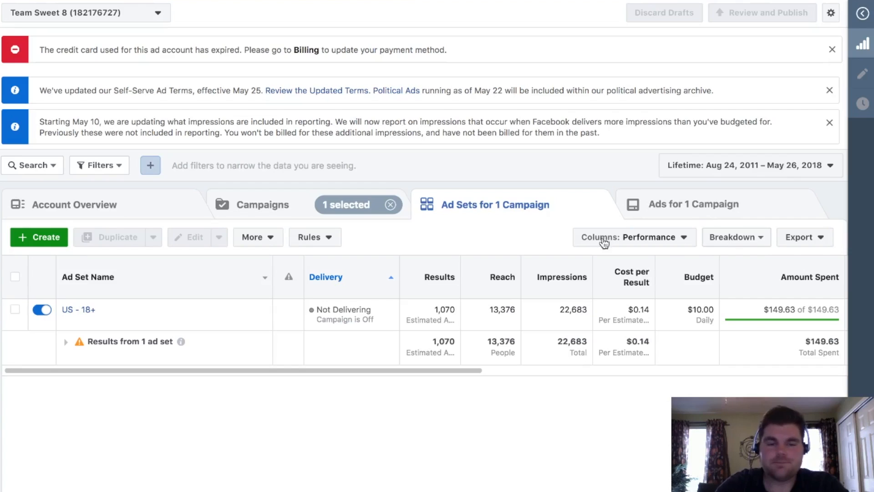
click(288, 210)
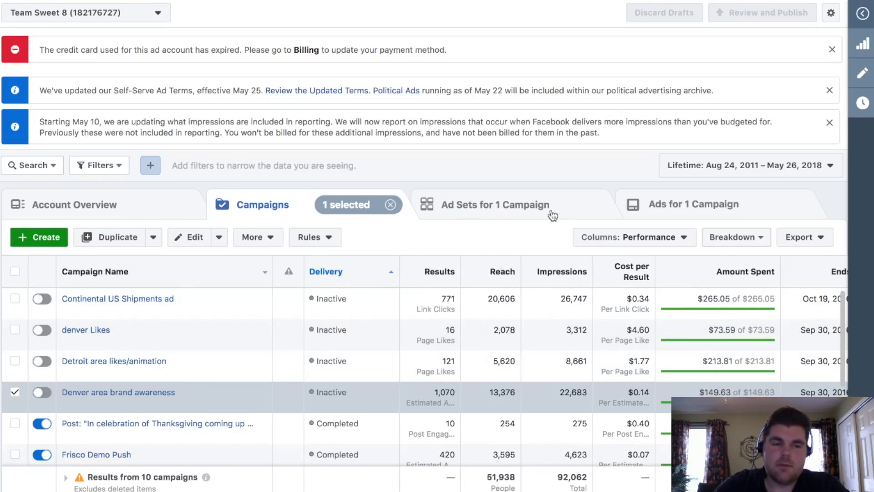
click(49, 245)
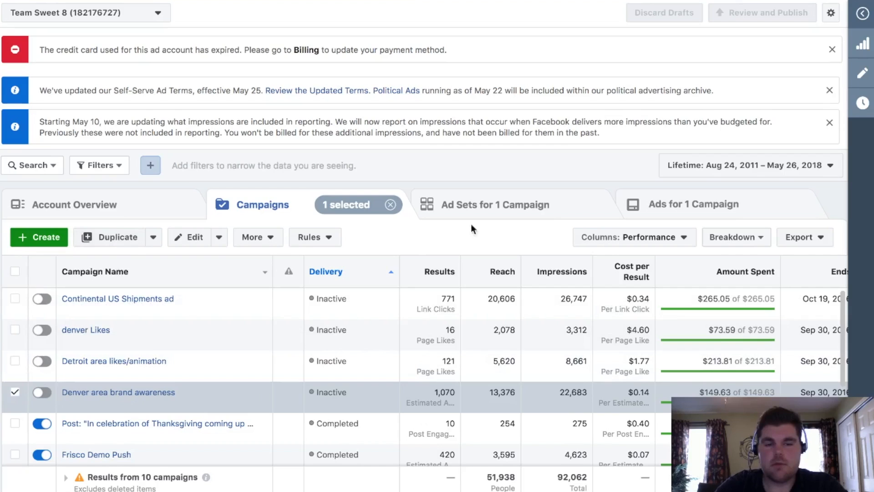
Duplicate the denver area video ad once into its existing campaign and the US - 18+ ad set, and close the copy's editor
click(695, 210)
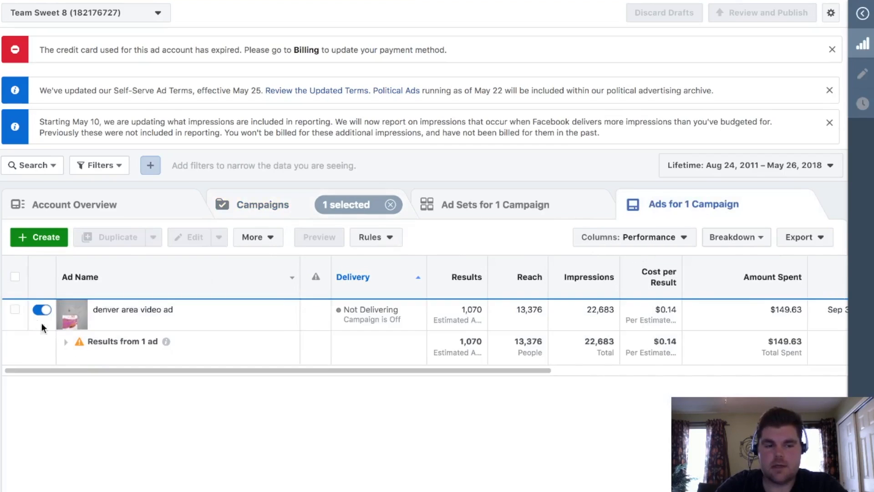
click(17, 311)
click(110, 239)
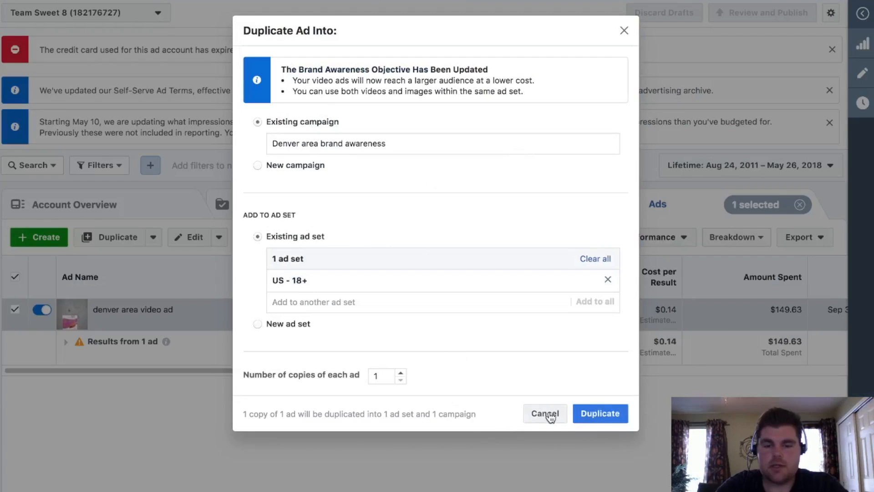
click(595, 415)
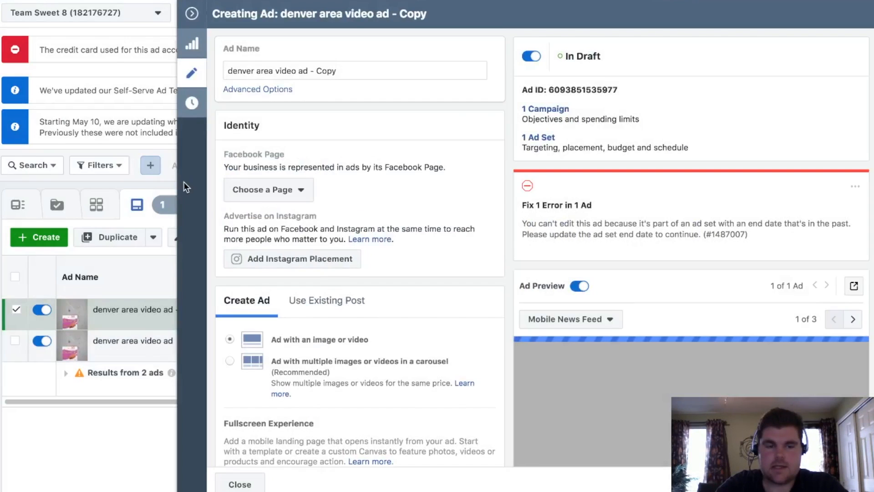
click(192, 9)
click(482, 225)
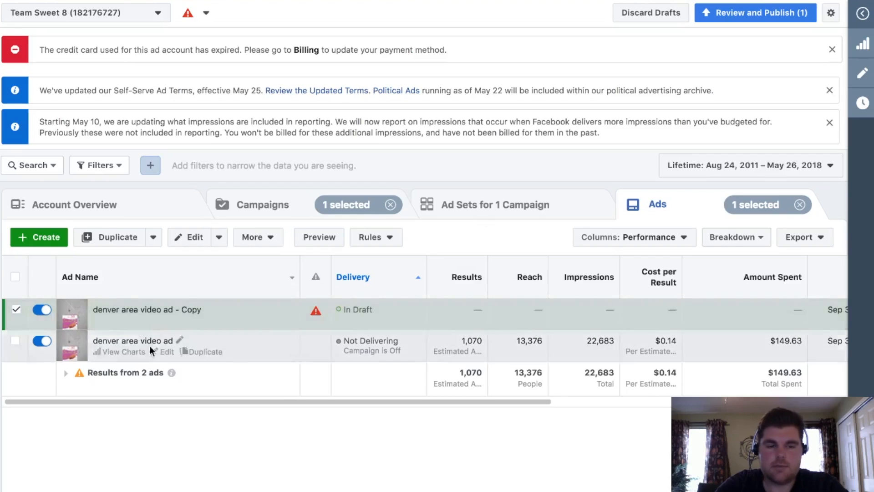
Start the guided creation flow from the Denver campaign's ad sets and switch it from the existing campaign to a new campaign
click(503, 206)
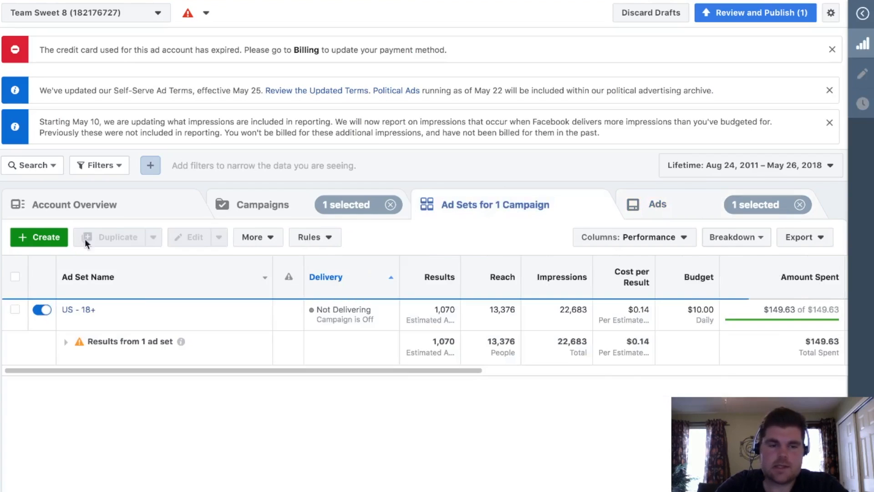
click(53, 237)
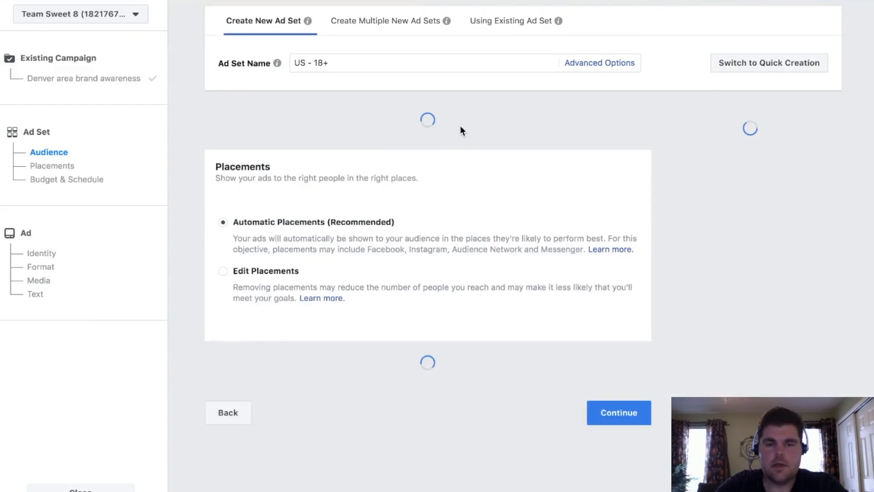
scroll(460, 126, down, 2)
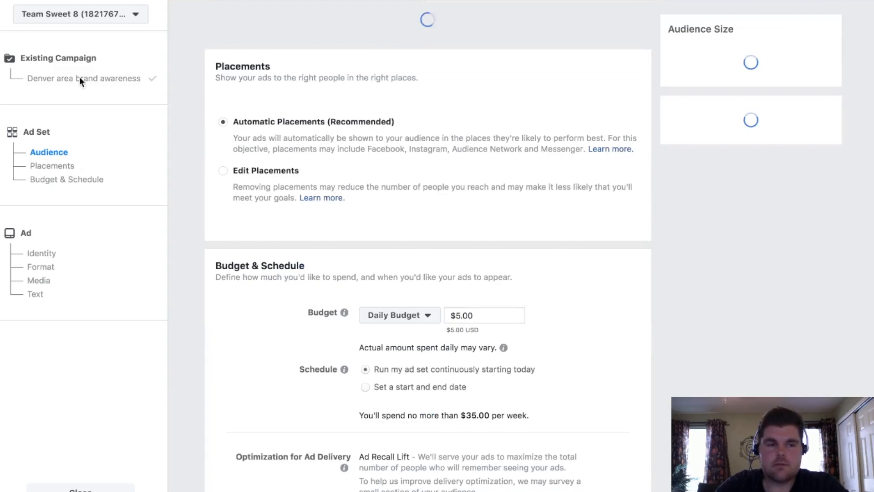
click(66, 58)
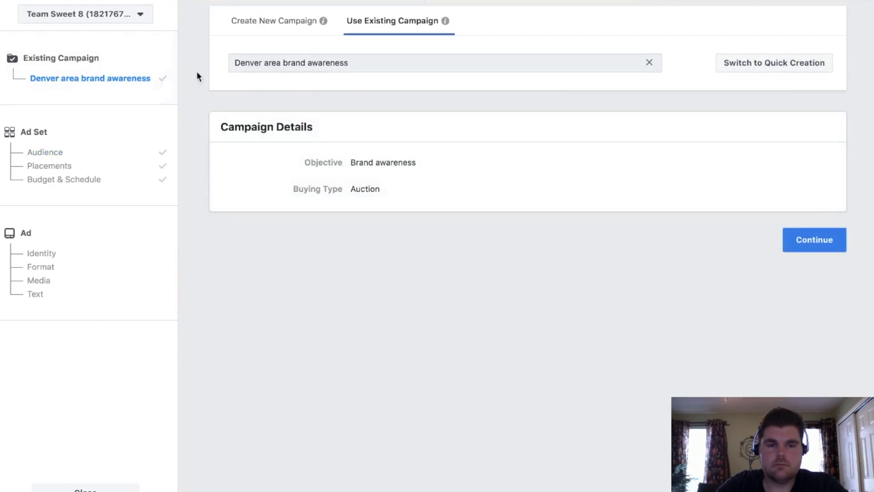
click(253, 30)
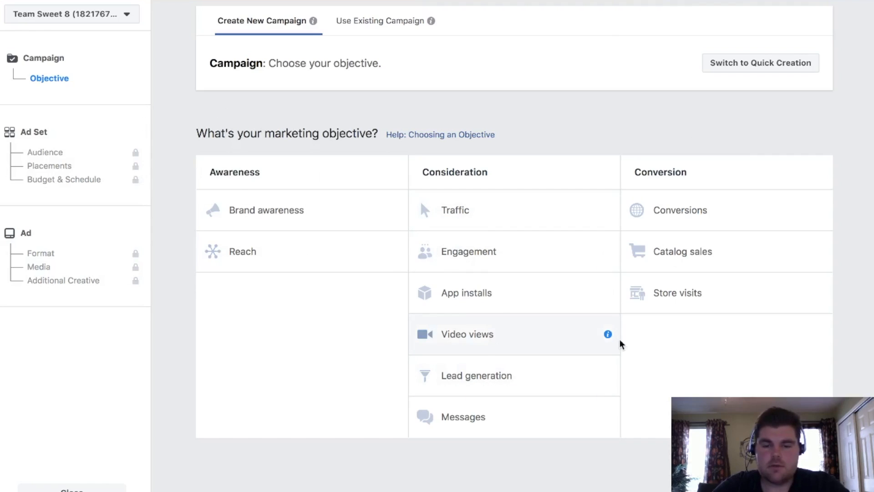
Choose Video views as the new campaign's marketing objective and bring up its split test and campaign name settings
mouse_move(609, 335)
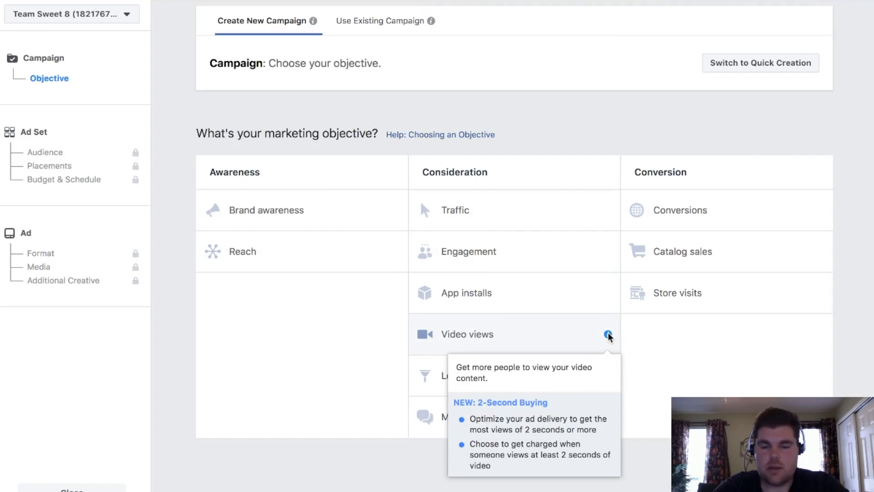
click(551, 340)
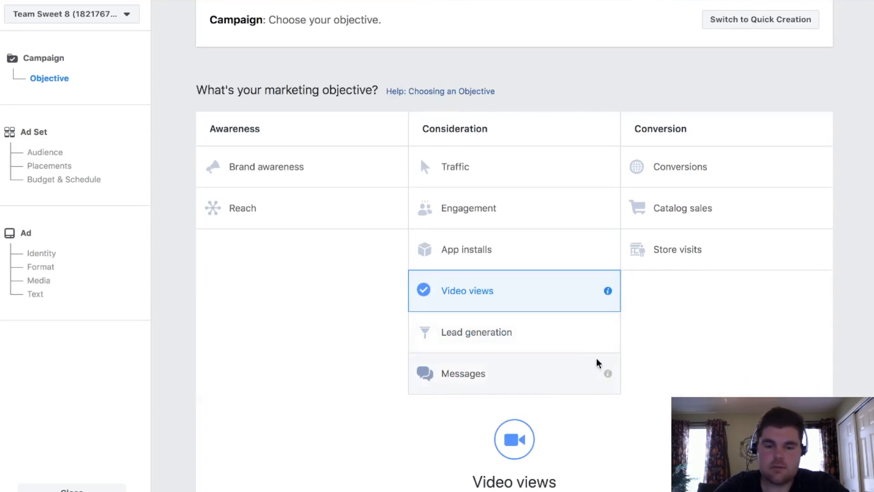
scroll(597, 358, down, 5)
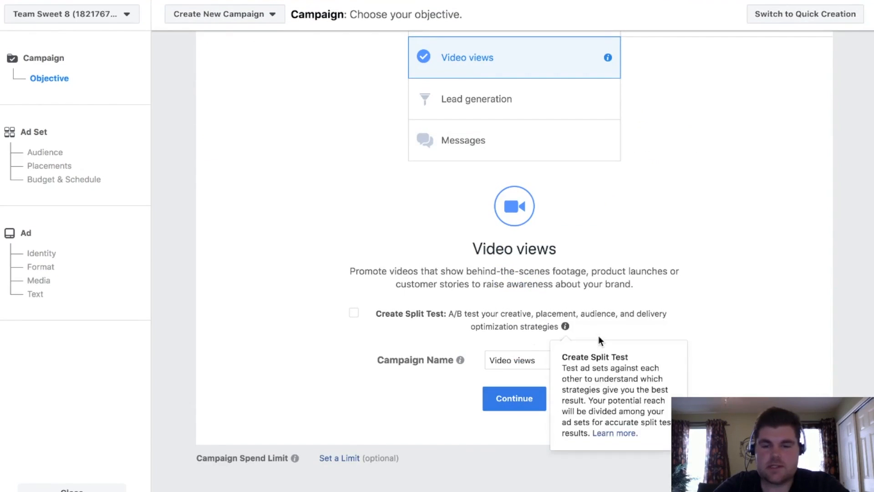
Continue from the Video views campaign settings to its ad set and name the ad set "video view test"
click(504, 403)
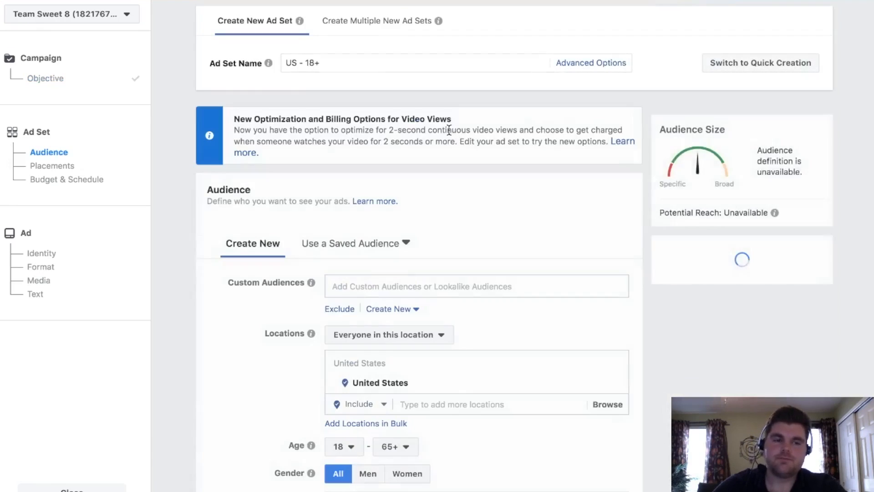
scroll(496, 226, down, 1)
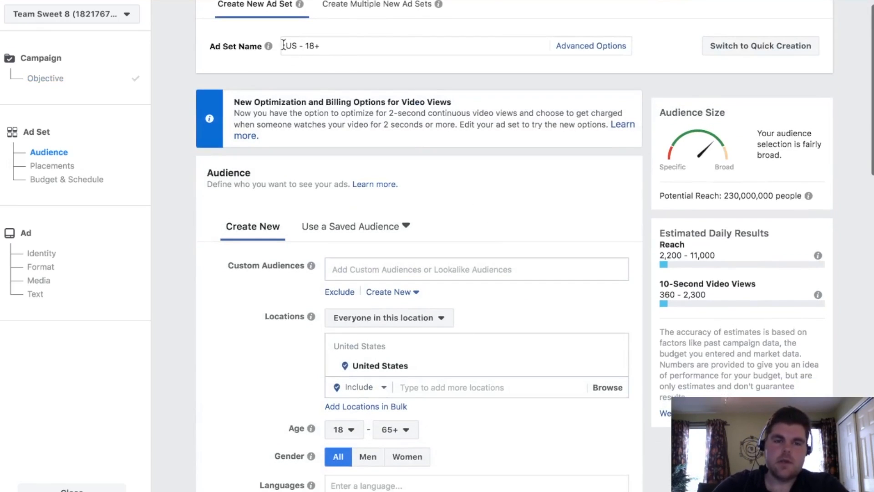
drag(337, 41, 249, 41)
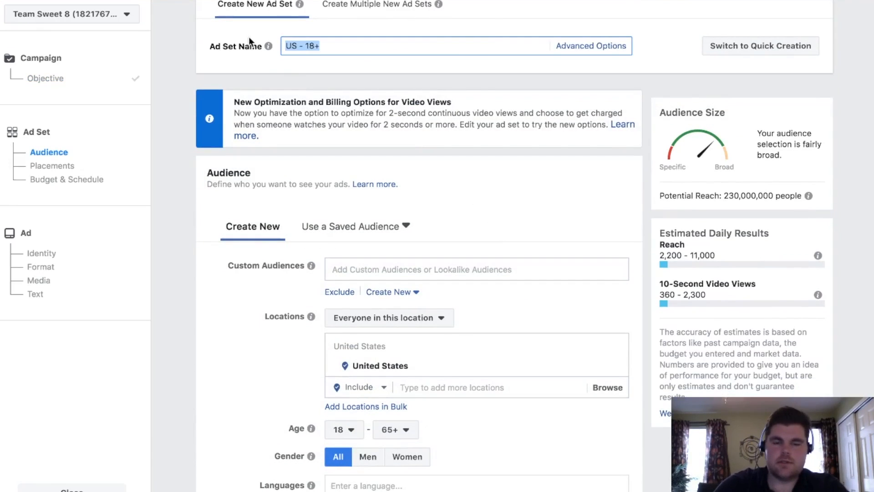
text(vide)
key(BackSpace)
key(BackSpace)
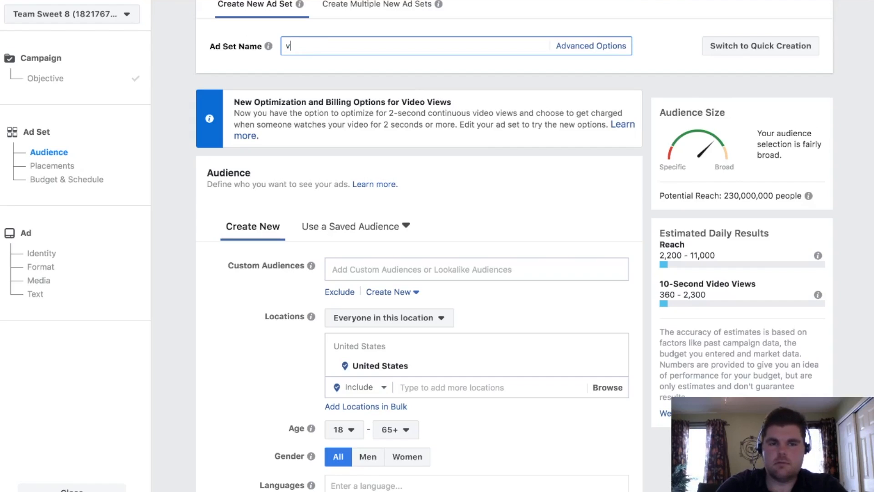
text(ideo vie)
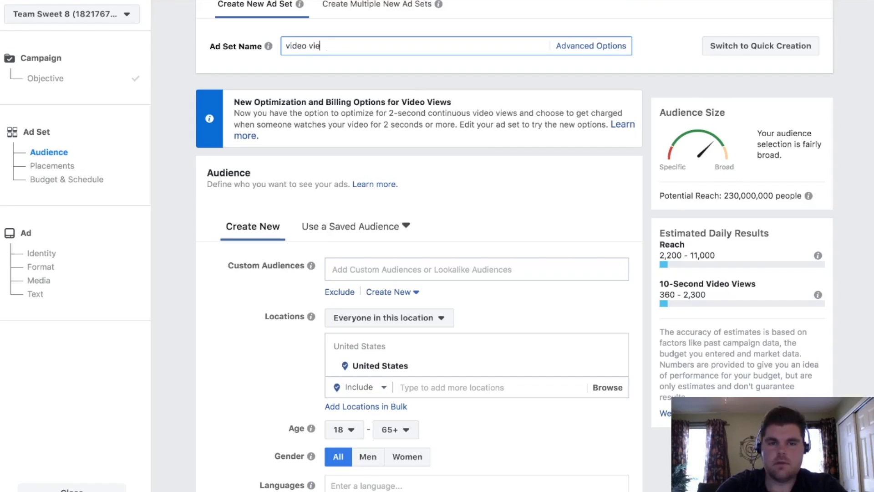
text(w test)
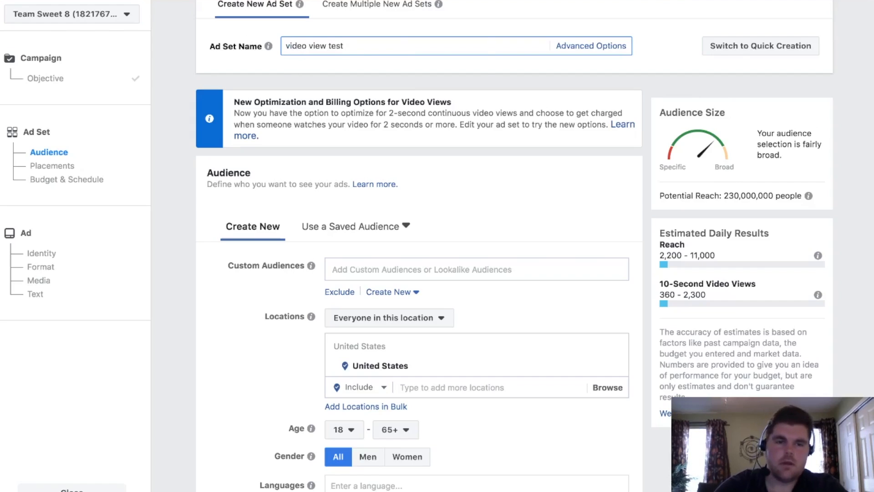
Examine the saved audiences and the lookalike and custom audience lists, staying with a newly created audience
scroll(468, 236, down, 2)
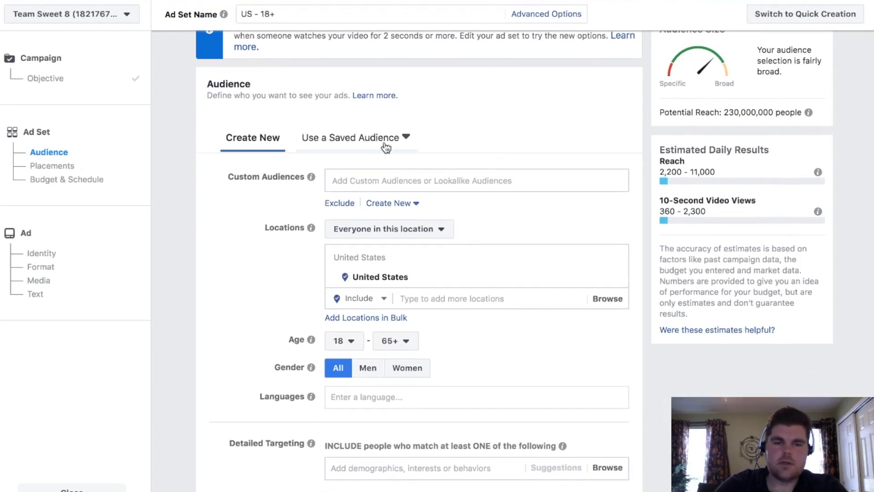
click(386, 147)
mouse_move(365, 209)
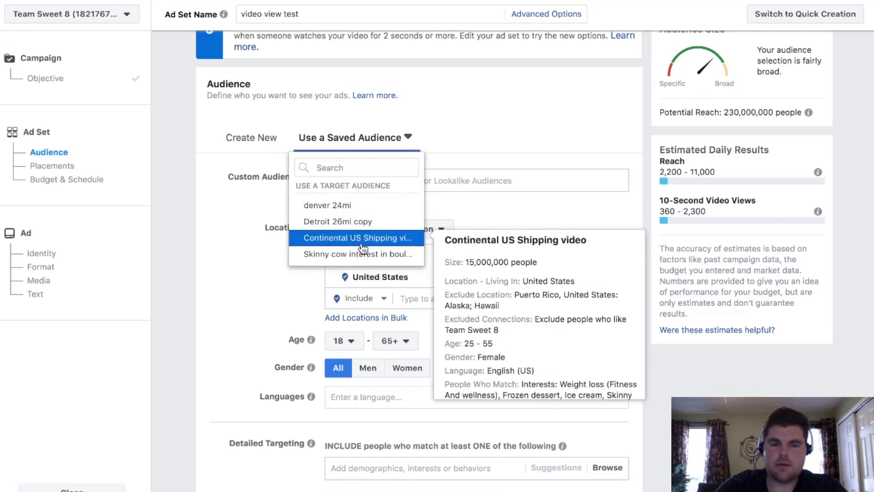
mouse_move(363, 255)
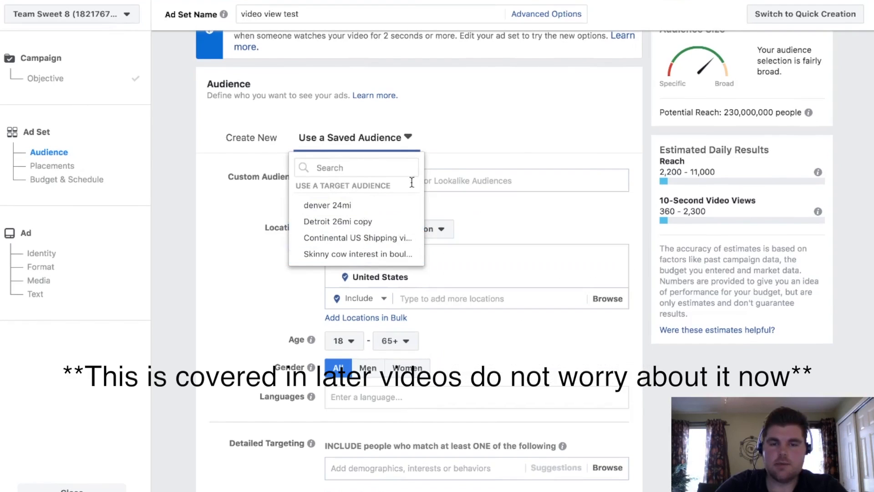
click(478, 134)
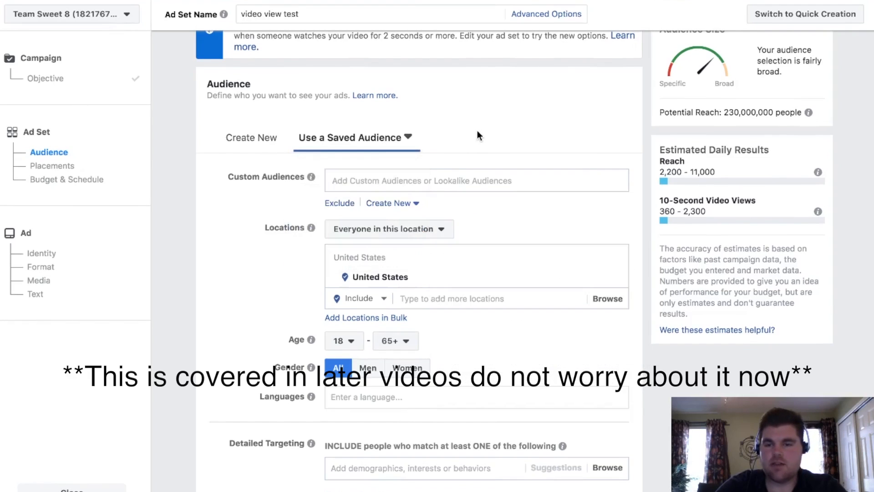
click(250, 145)
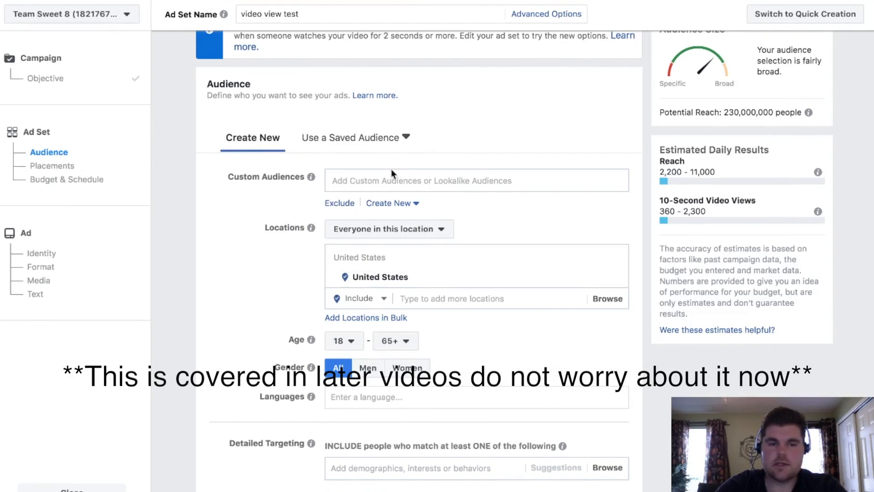
click(425, 182)
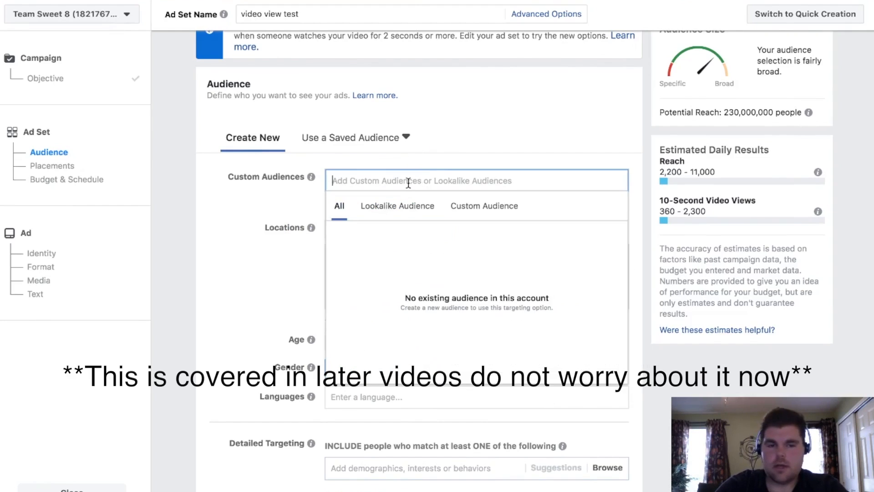
click(400, 206)
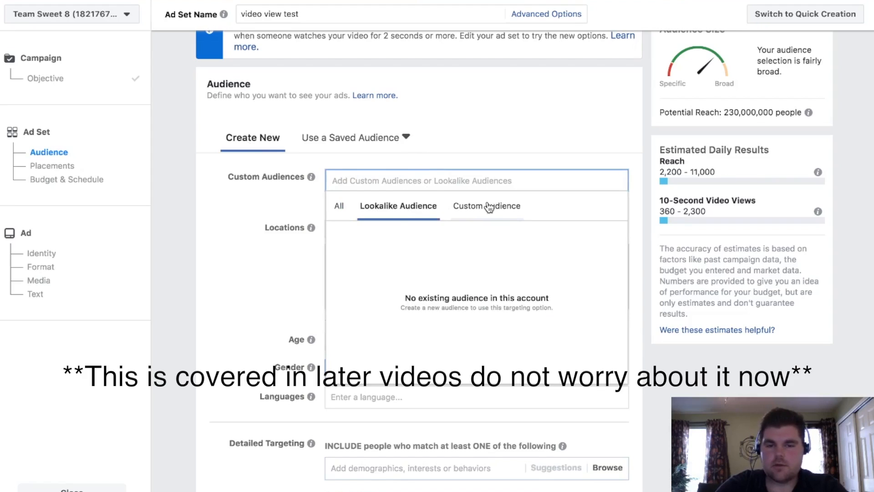
click(489, 208)
click(339, 209)
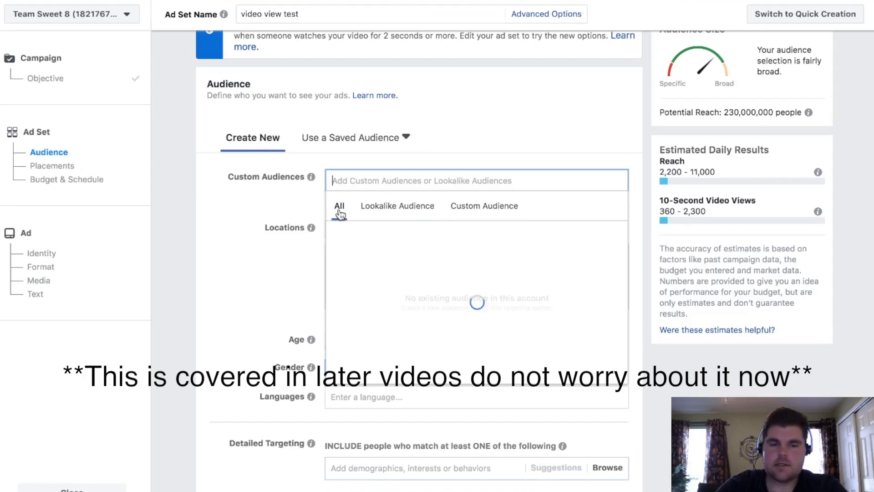
click(475, 150)
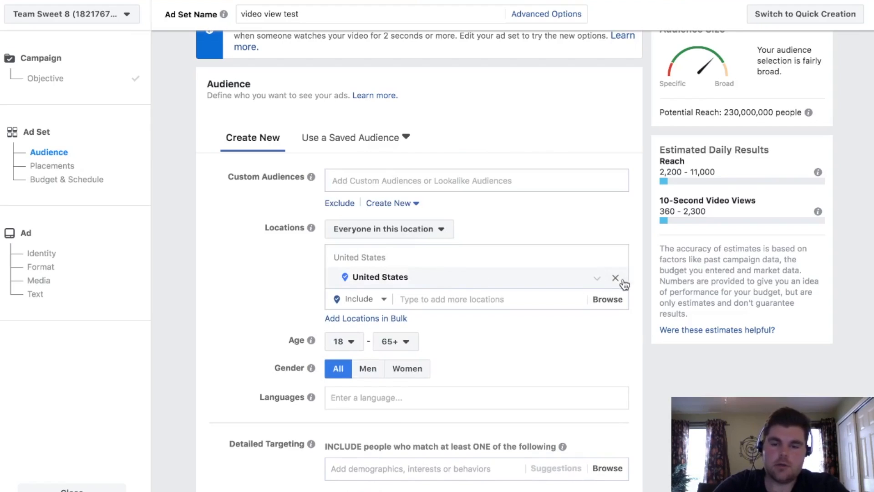
Remove United States from the audience's targeted locations and include Denver, Colorado instead
click(615, 279)
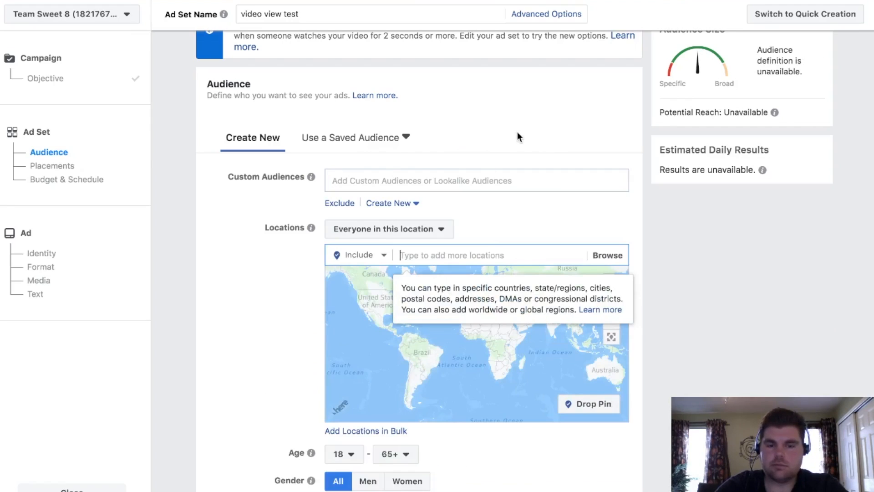
text(12)
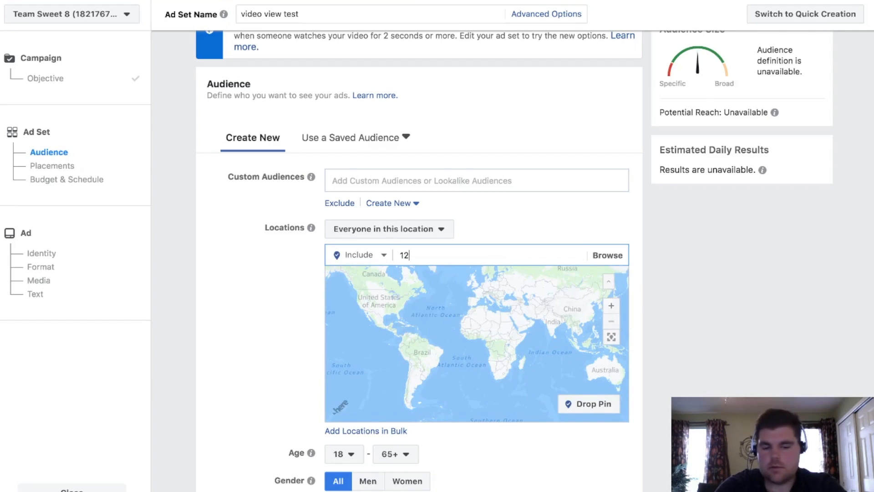
text(334)
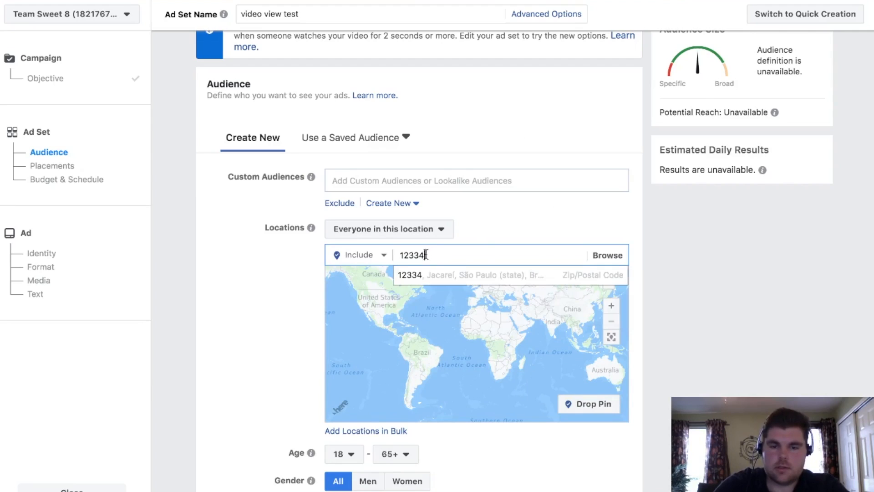
drag(424, 255, 410, 254)
text(34)
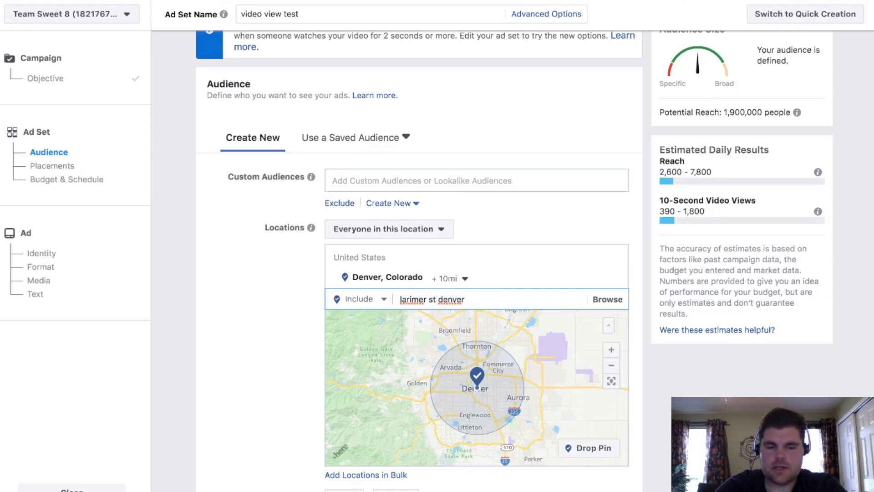
Complete the Denver street address with a house number, include it as the targeted location, and dismiss the location change notice
text(56)
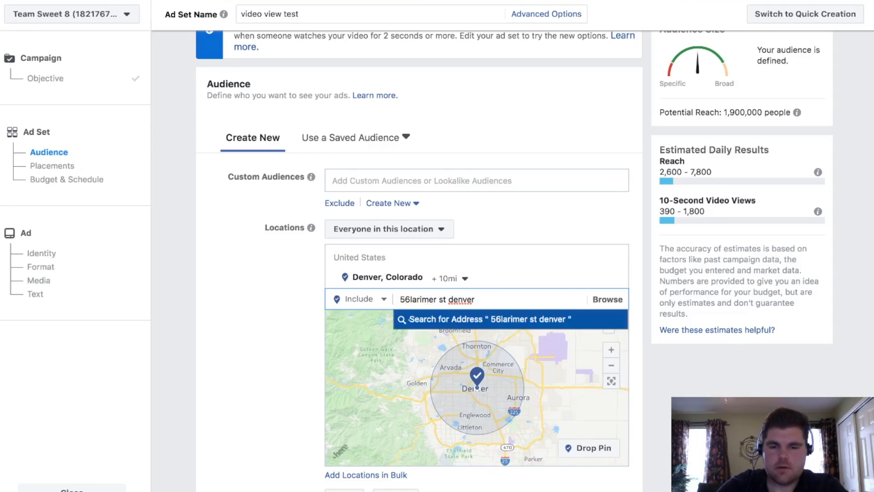
key(BackSpace)
key(BackSpace)
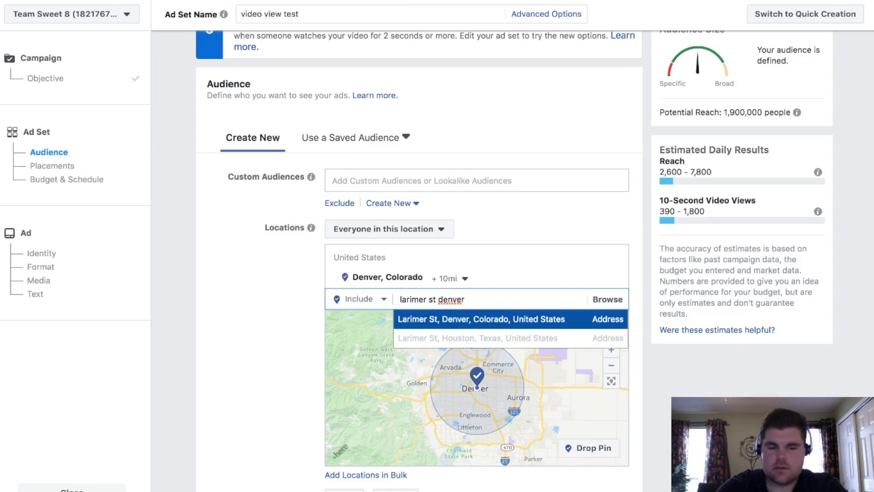
text(17 )
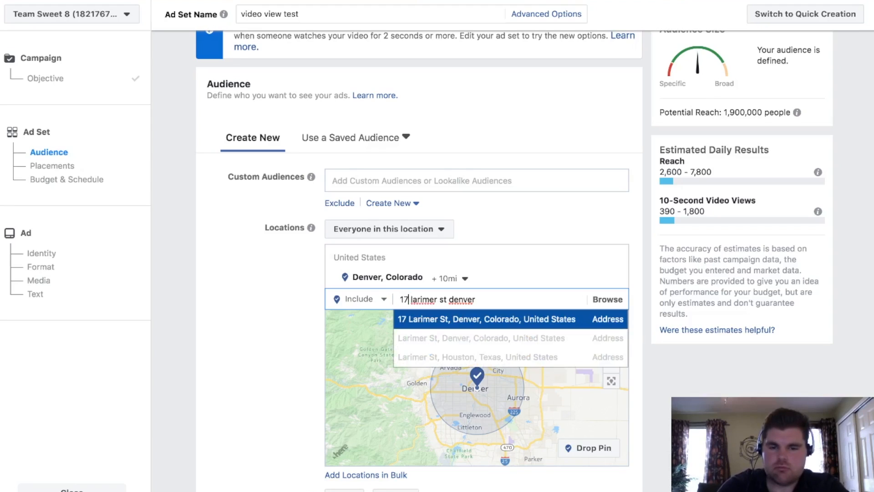
text(00)
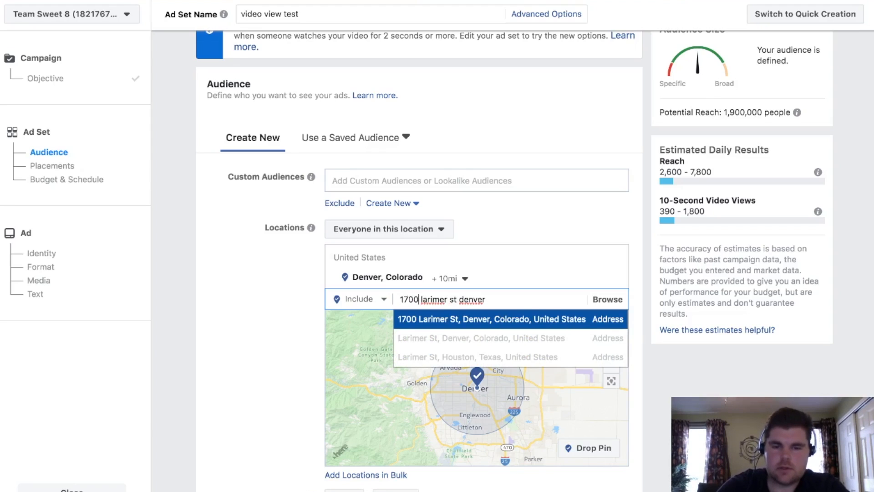
click(452, 323)
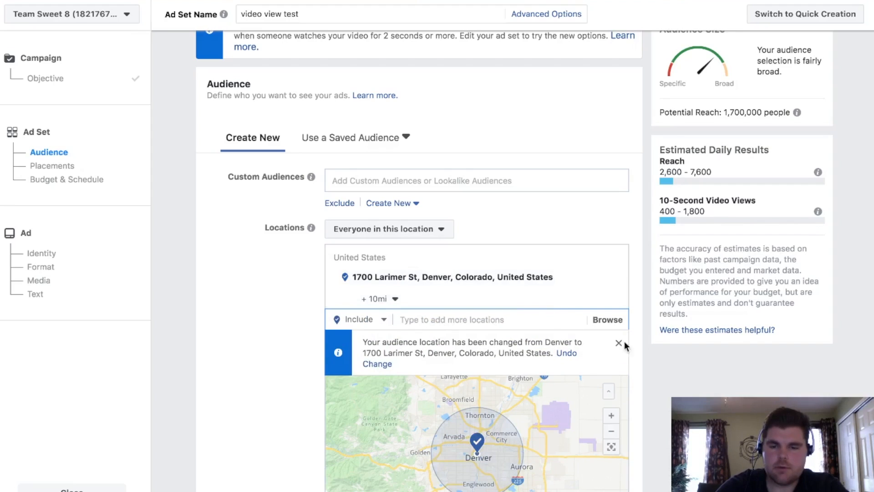
click(617, 344)
Inspect the map around the Denver street address and set that location's targeting radius to 2 miles
scroll(475, 424, up, 3)
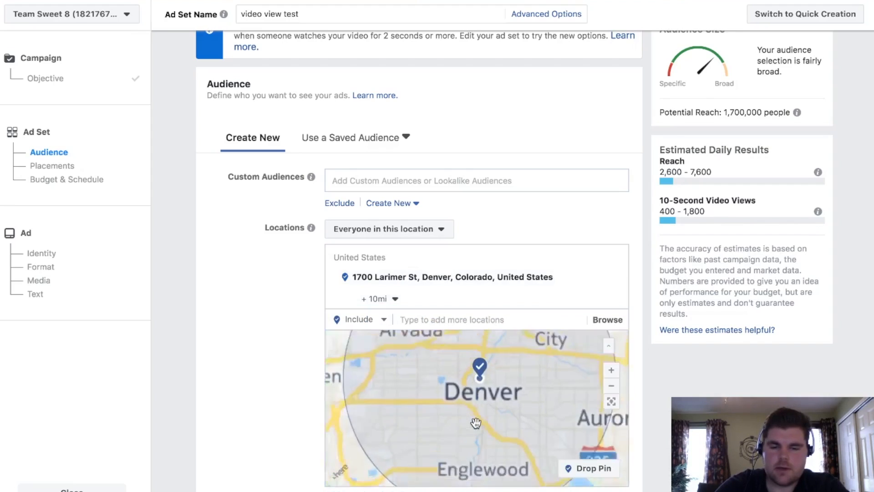
drag(476, 423, 475, 468)
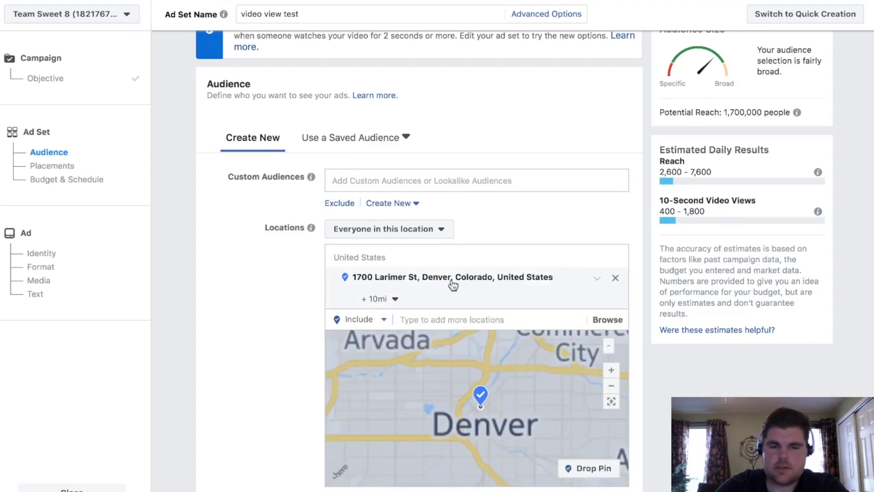
click(387, 299)
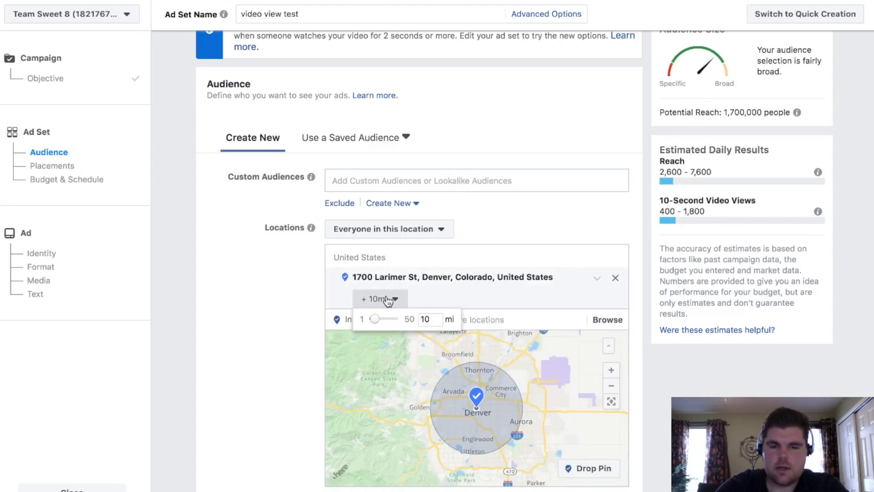
double_click(423, 319)
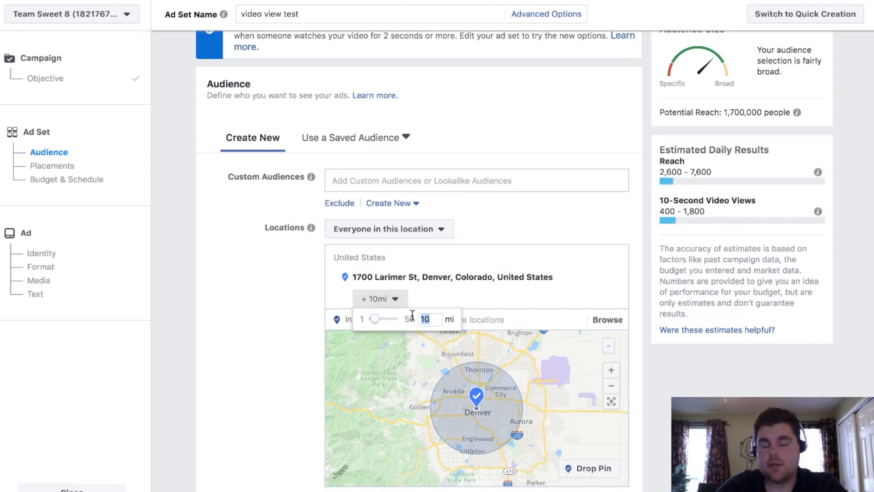
text(2)
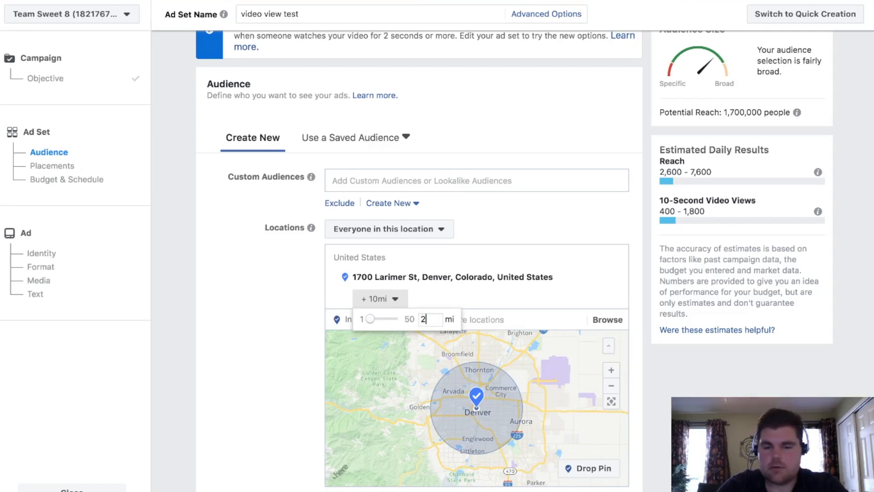
key(Return)
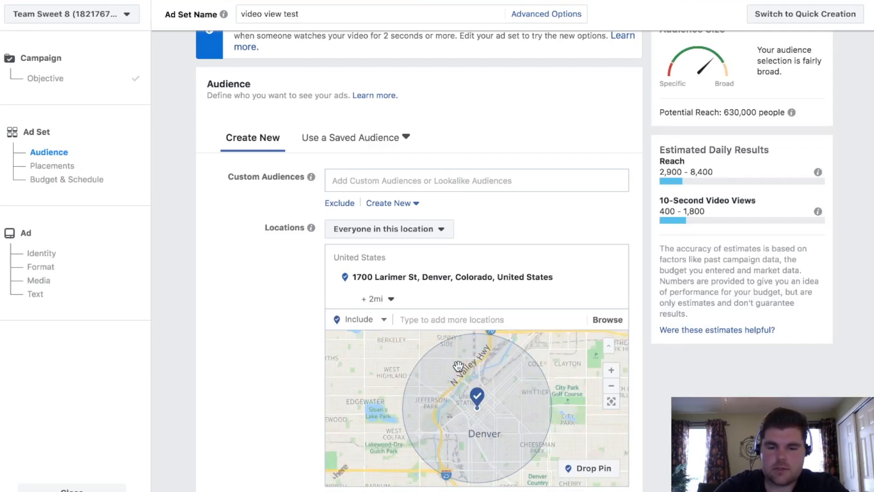
Include Evergreen, Colorado as a targeted location and set its cities-within-radius distance to 30 miles
click(546, 316)
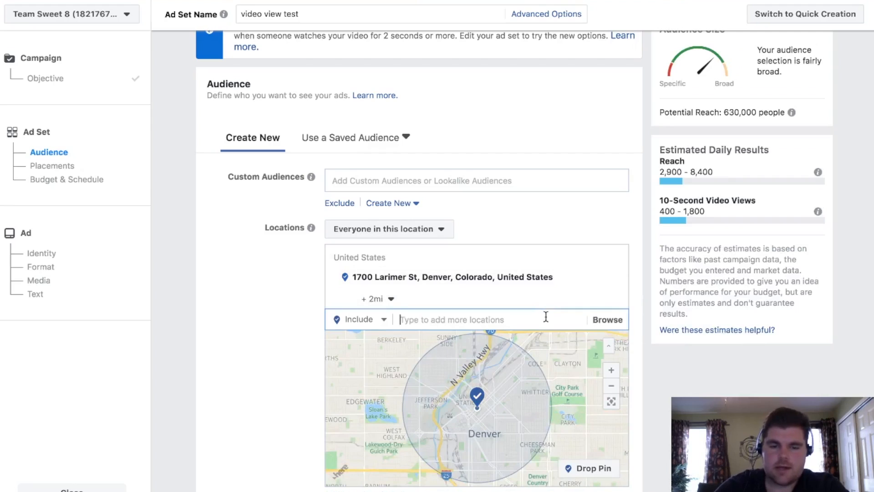
text(evergr)
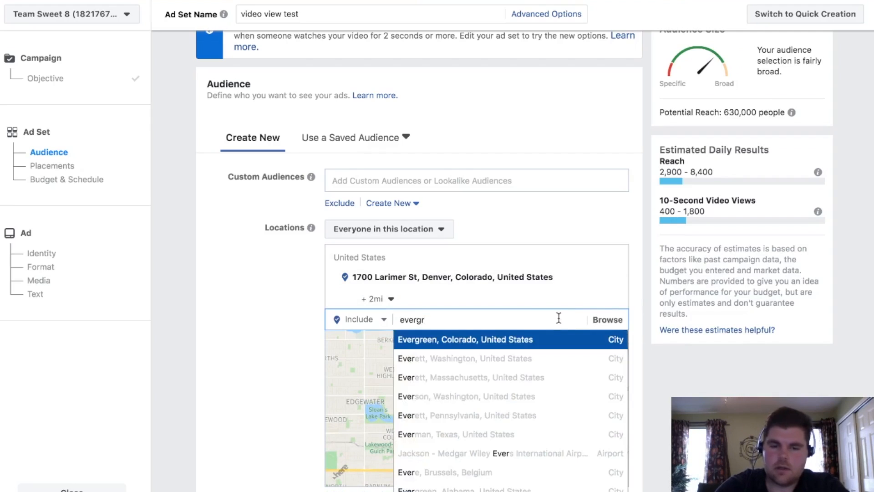
click(555, 339)
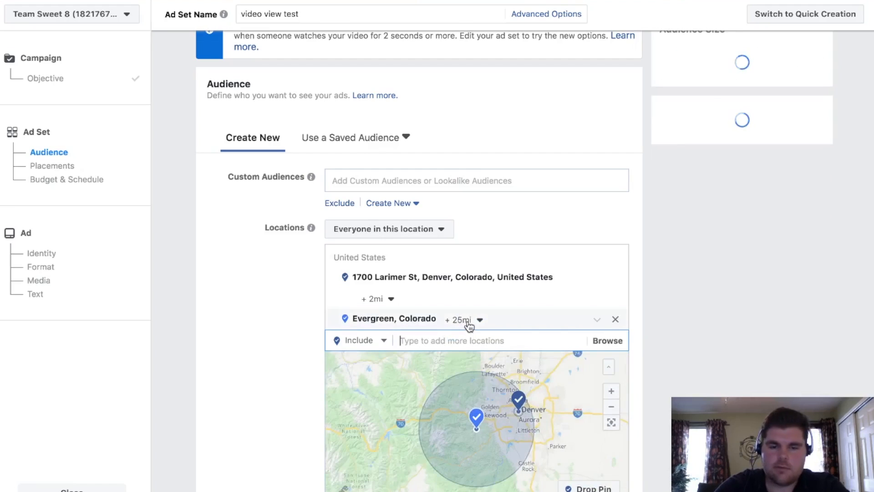
click(467, 320)
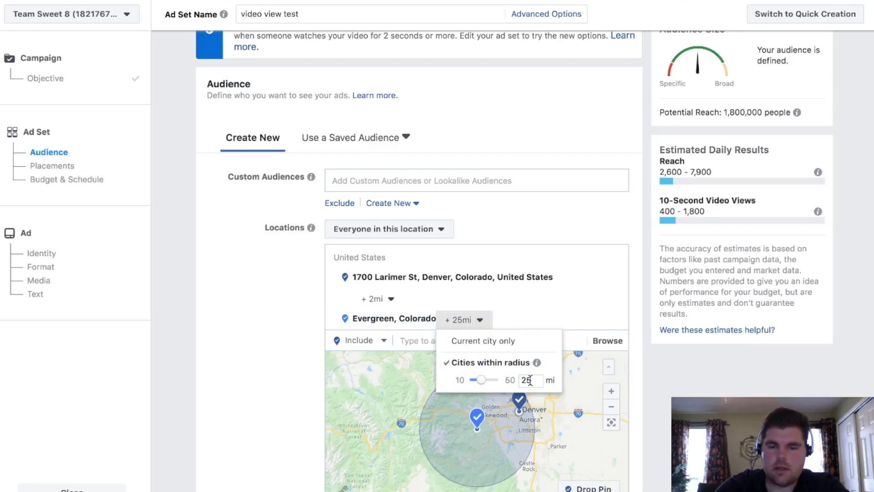
text(30)
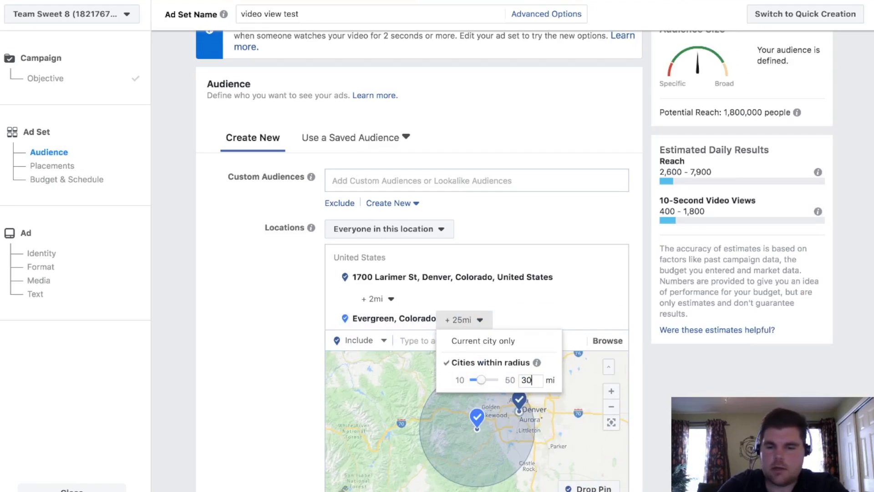
key(Return)
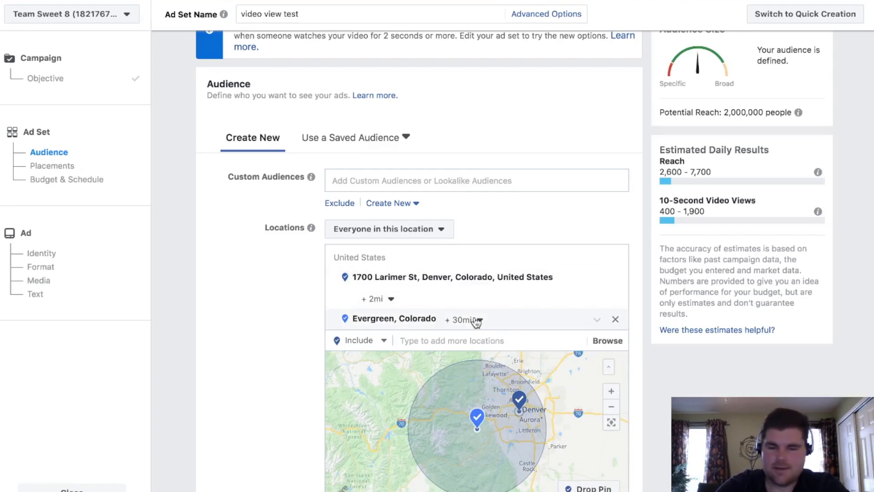
Clear Evergreen's radius value and remove Evergreen, Colorado from the targeted locations
click(476, 321)
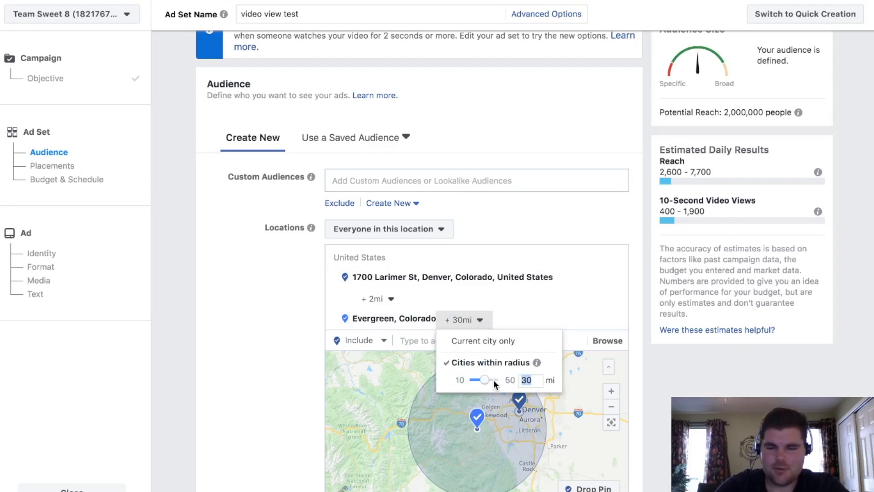
key(BackSpace)
key(BackSpace)
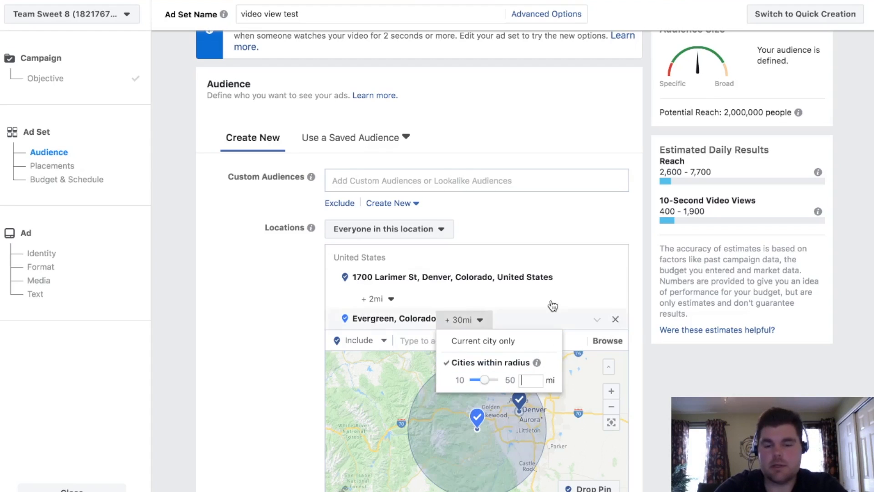
click(616, 320)
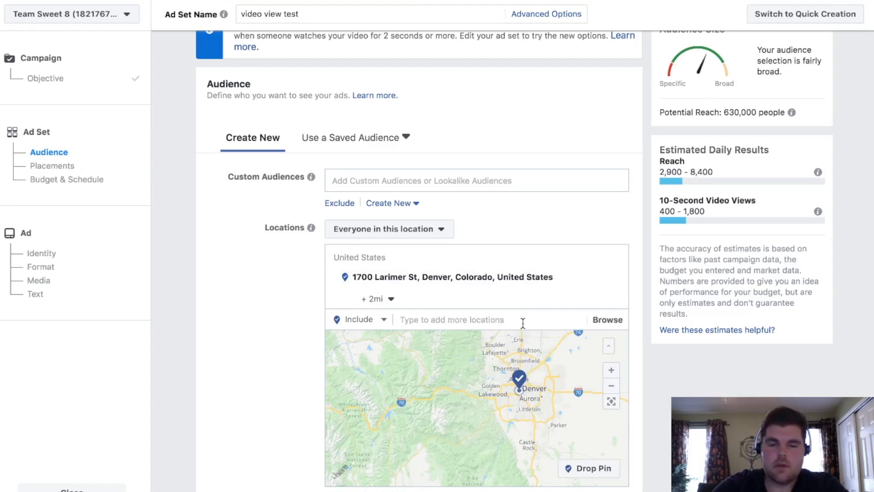
click(499, 317)
text(bri)
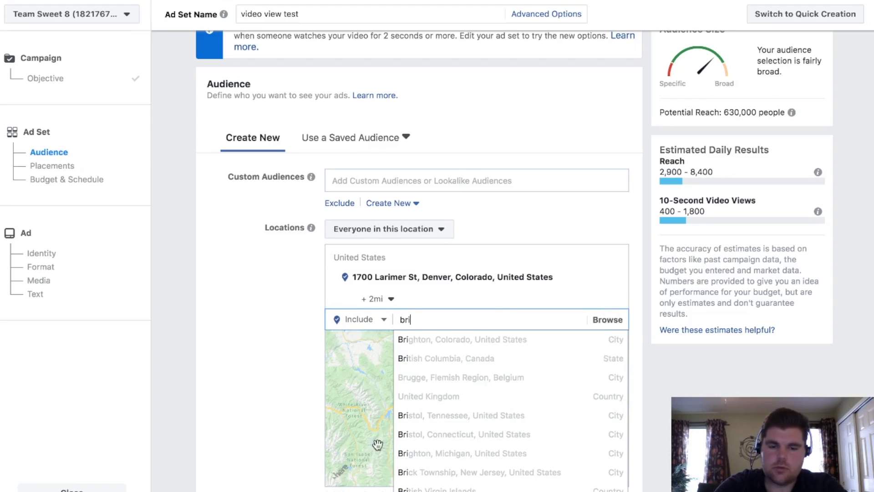
click(422, 363)
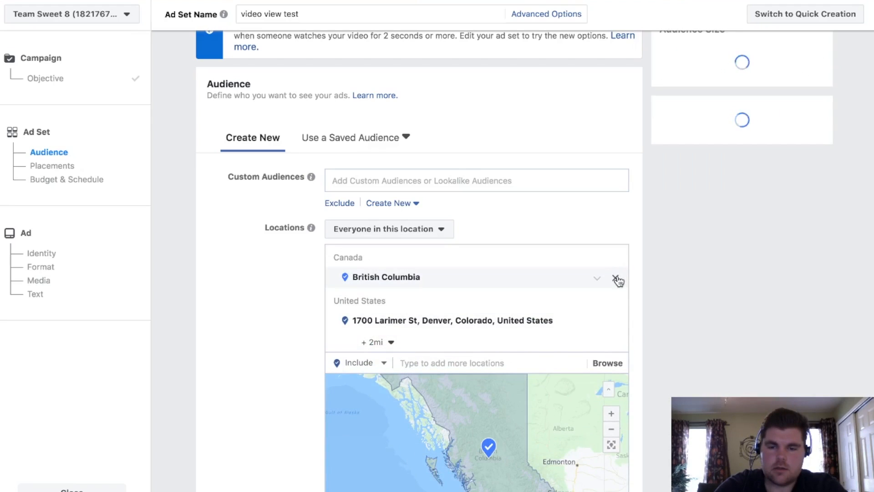
click(619, 279)
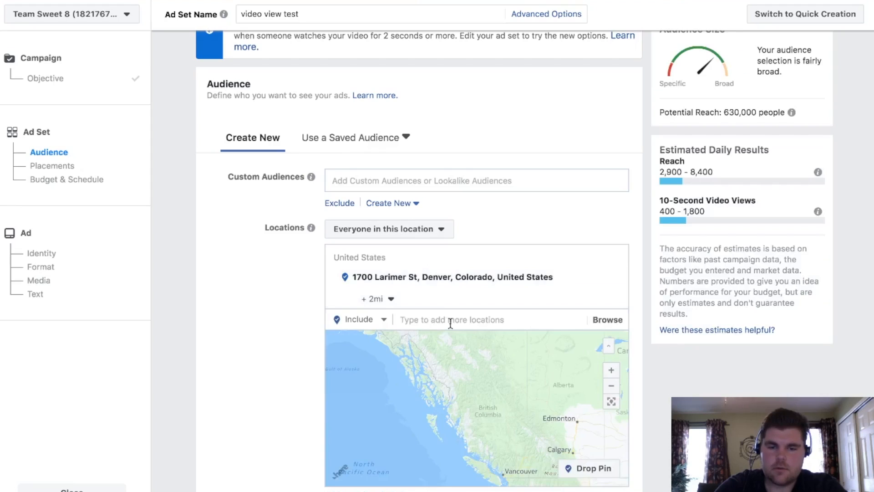
Browse the European countries available for targeting and include Germany as a location
click(608, 320)
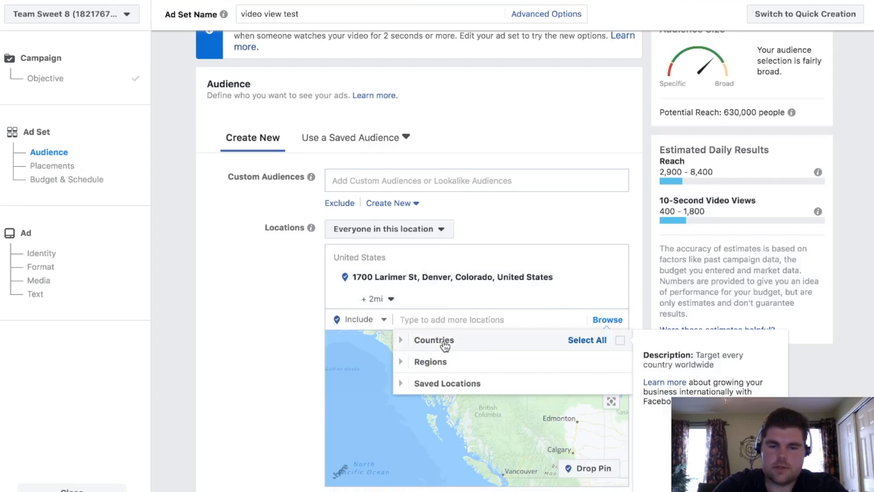
click(401, 340)
scroll(503, 394, down, 1)
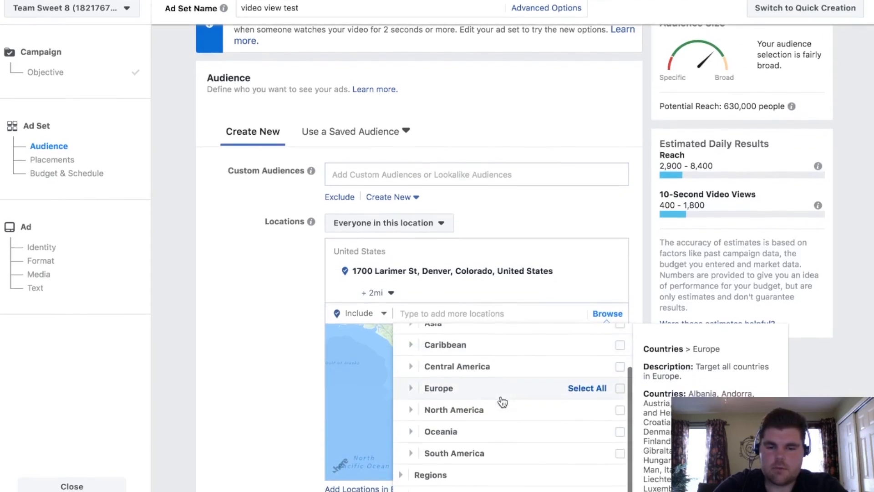
click(412, 397)
scroll(485, 394, down, 6)
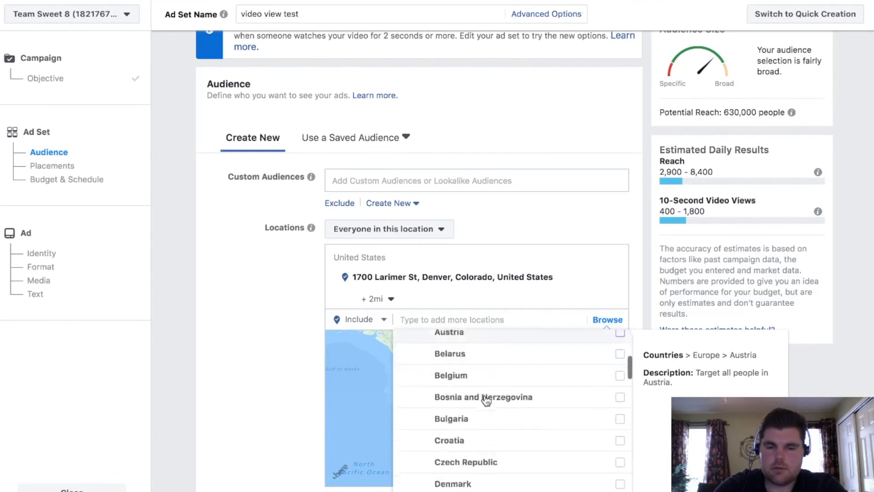
scroll(485, 397, up, 4)
scroll(486, 399, up, 2)
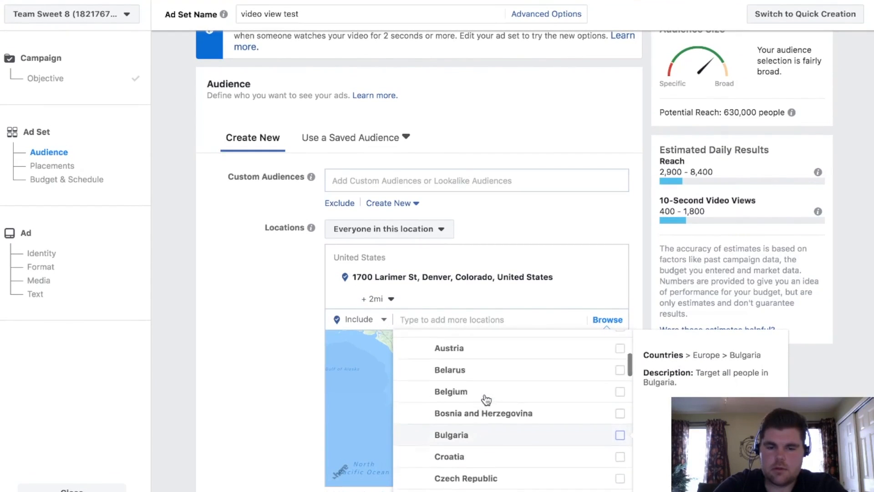
scroll(486, 400, down, 10)
scroll(486, 400, up, 1)
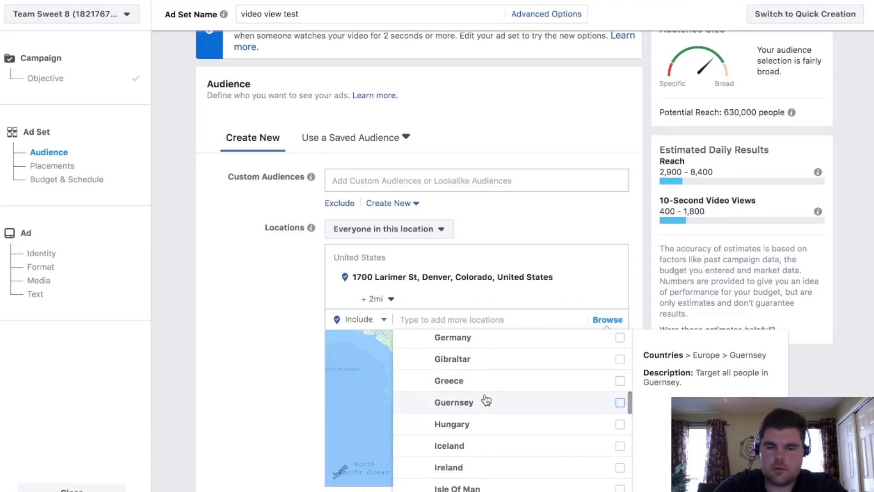
scroll(486, 400, up, 4)
scroll(487, 400, down, 2)
scroll(486, 399, up, 1)
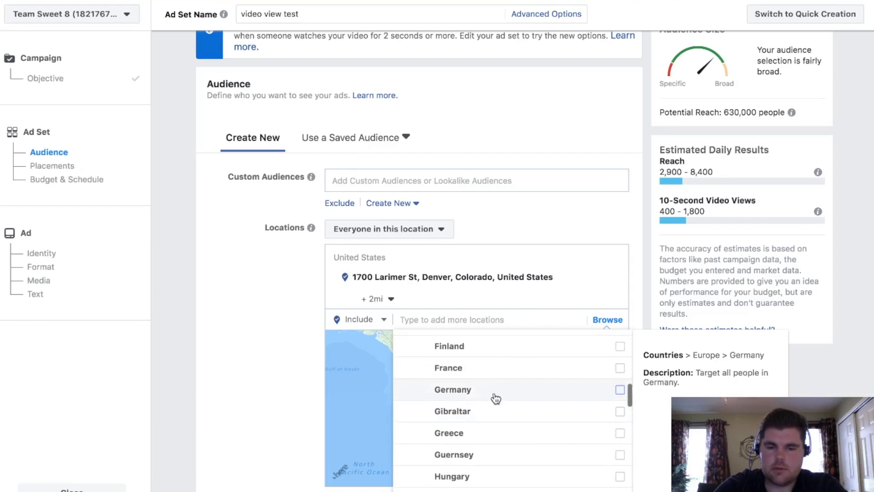
click(511, 394)
Include the Netherlands from the European countries as another targeted location
scroll(522, 433, down, 15)
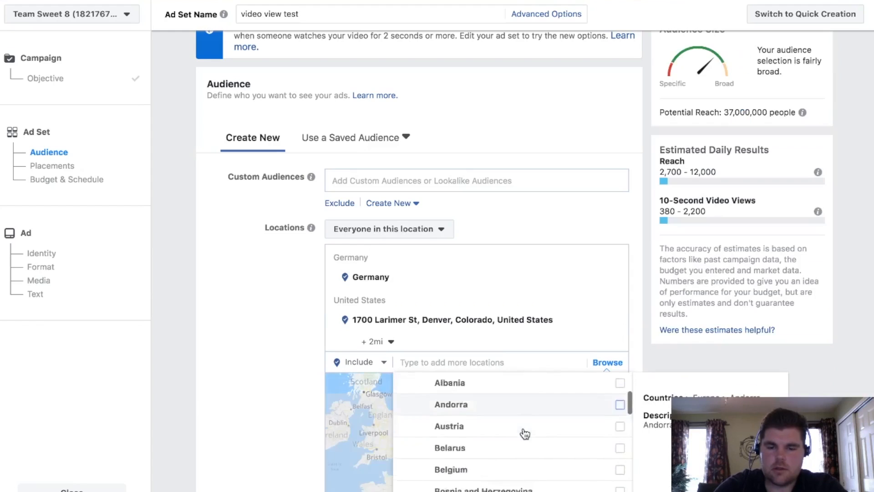
scroll(525, 434, down, 5)
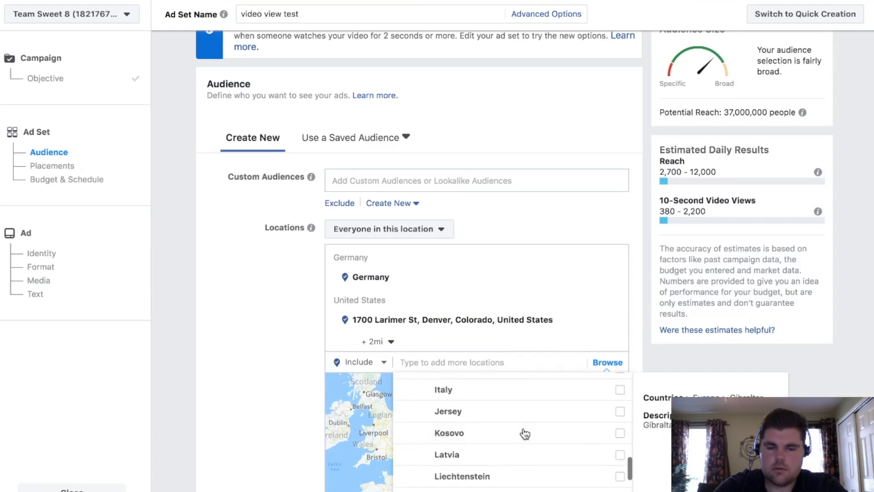
scroll(530, 459, down, 2)
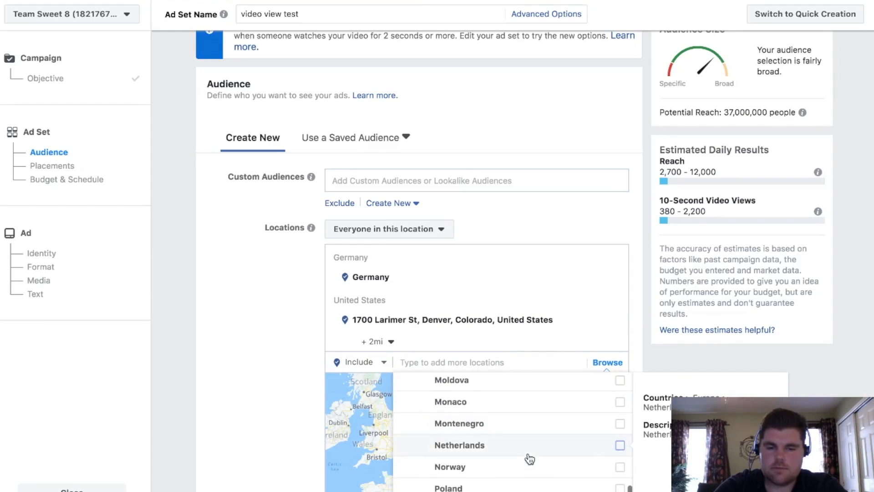
click(609, 455)
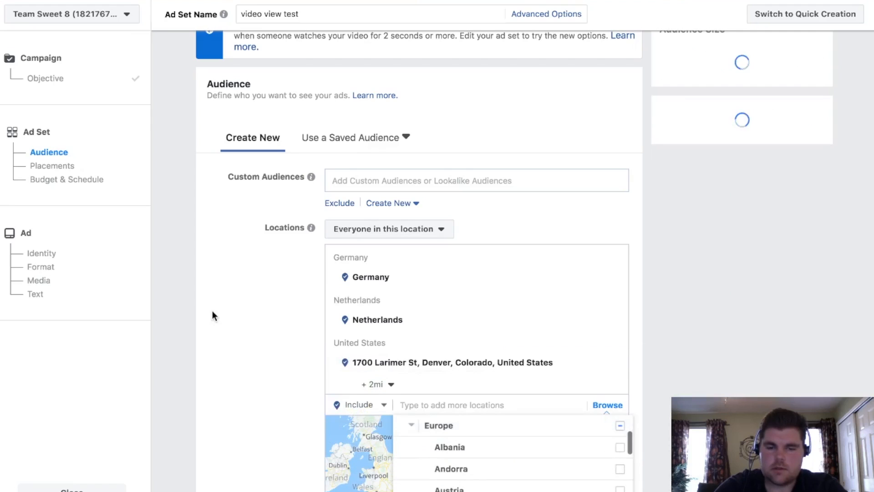
Include the United Kingdom from the European countries in the audience's targeted locations
scroll(213, 314, down, 5)
scroll(501, 264, down, 2)
scroll(501, 264, down, 12)
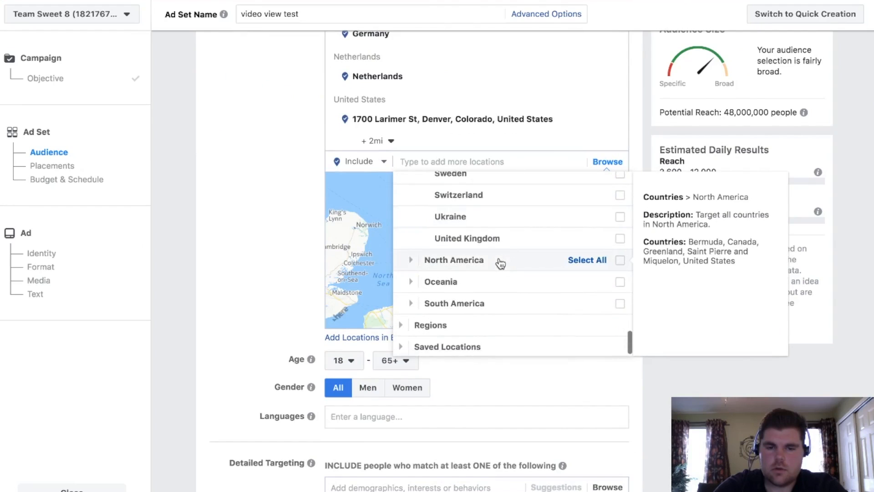
click(527, 243)
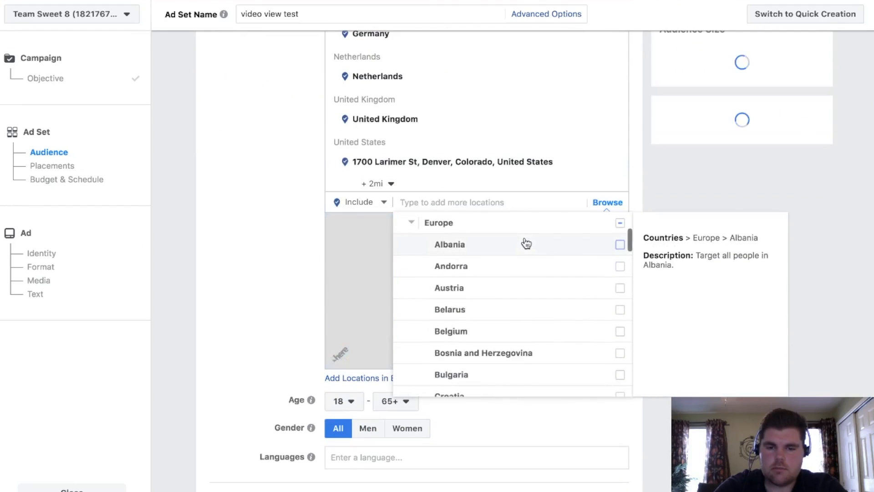
Include Canada and the United States from the North American countries as targeted locations
scroll(497, 266, down, 12)
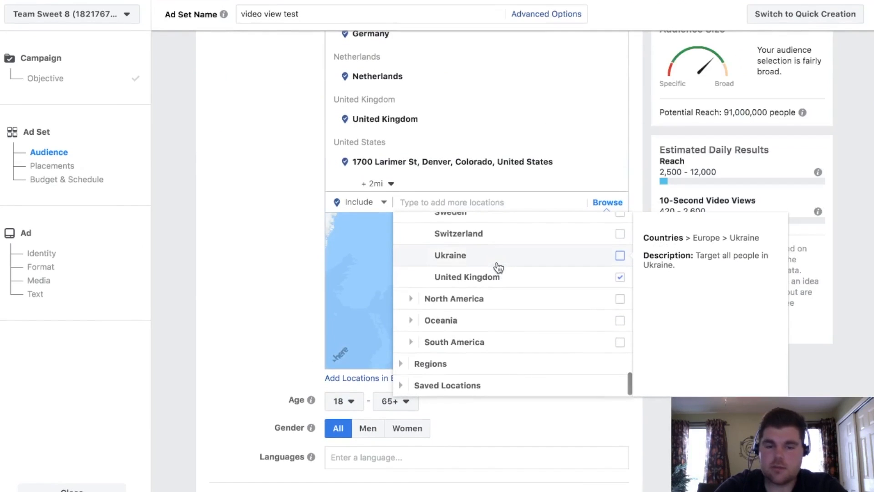
click(416, 298)
scroll(416, 300, down, 2)
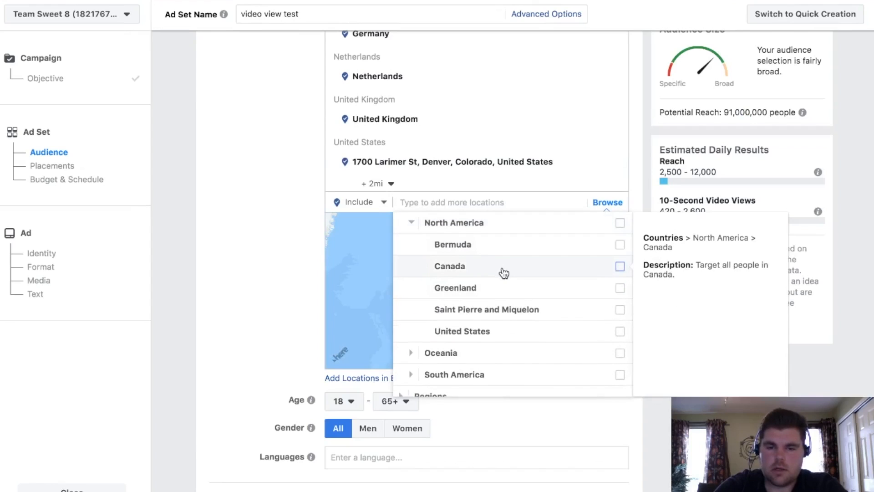
click(619, 271)
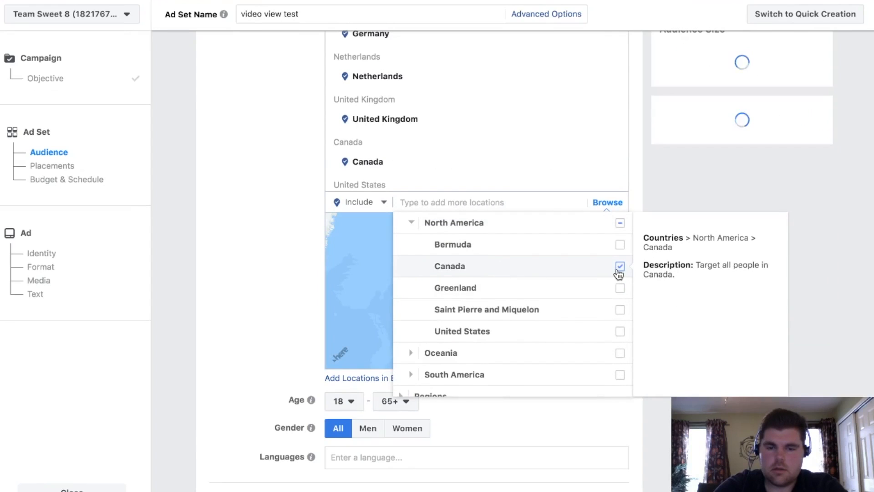
click(619, 332)
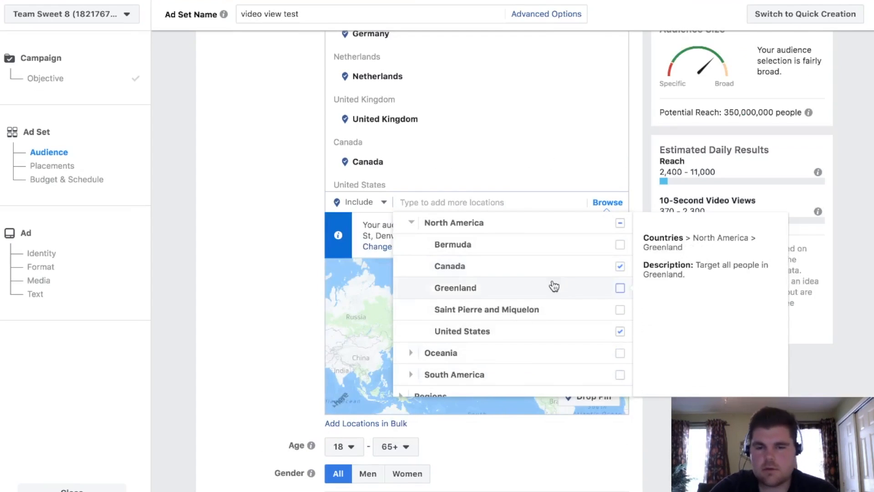
Include El Salvador, Belize, Mexico and Guatemala from the Central American countries, and close the location browser
scroll(532, 307, up, 3)
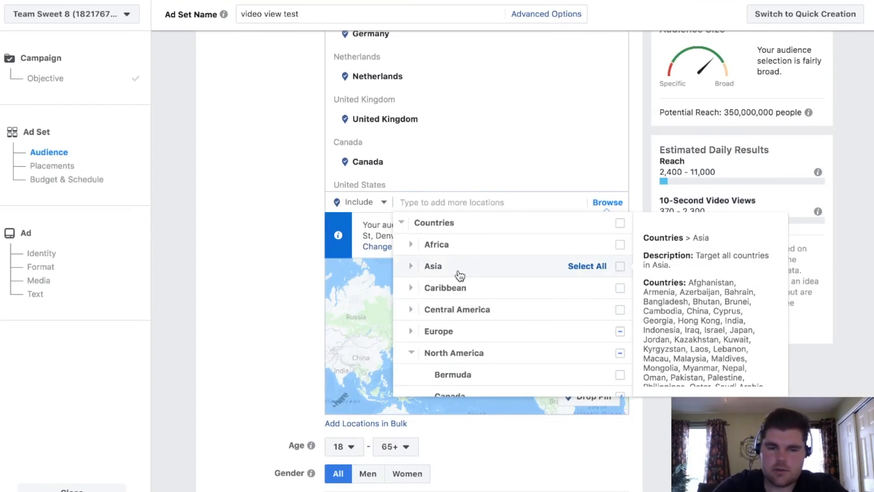
click(412, 309)
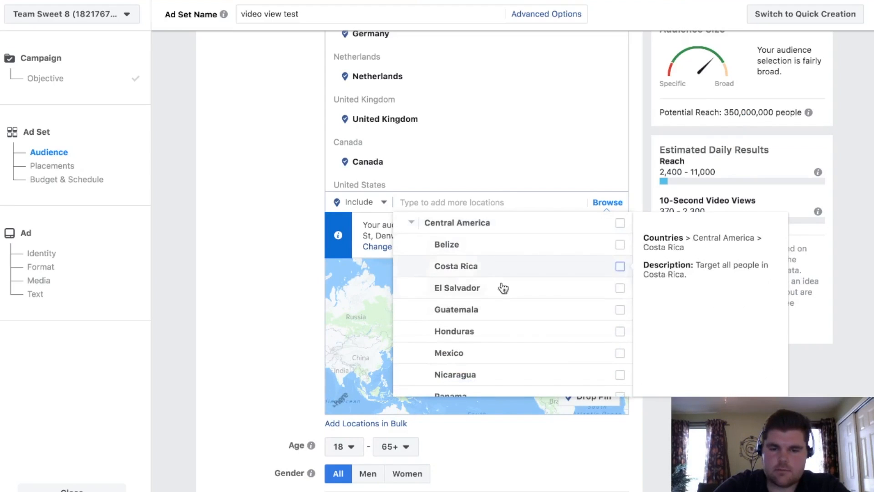
click(621, 288)
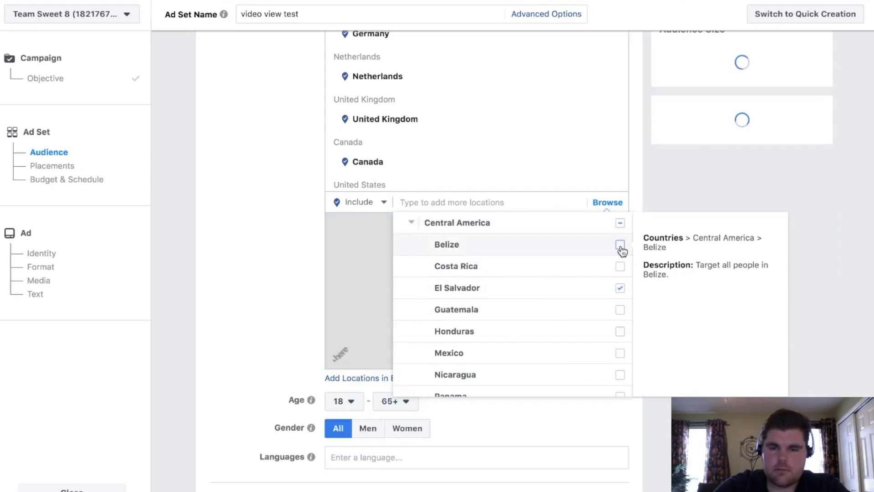
scroll(626, 315, down, 3)
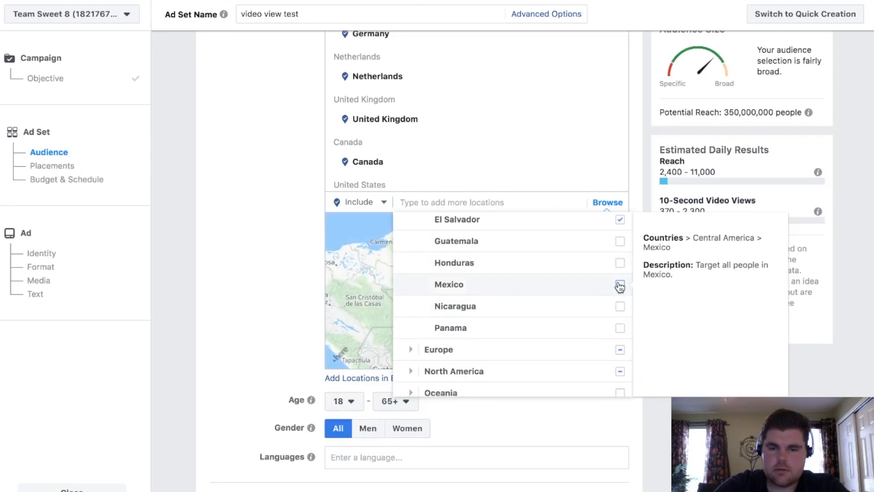
click(620, 285)
scroll(623, 310, up, 2)
click(620, 304)
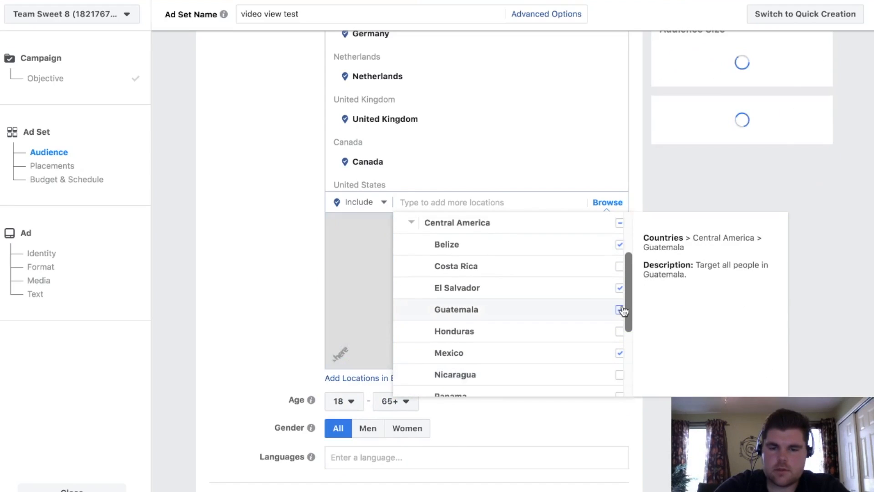
click(274, 234)
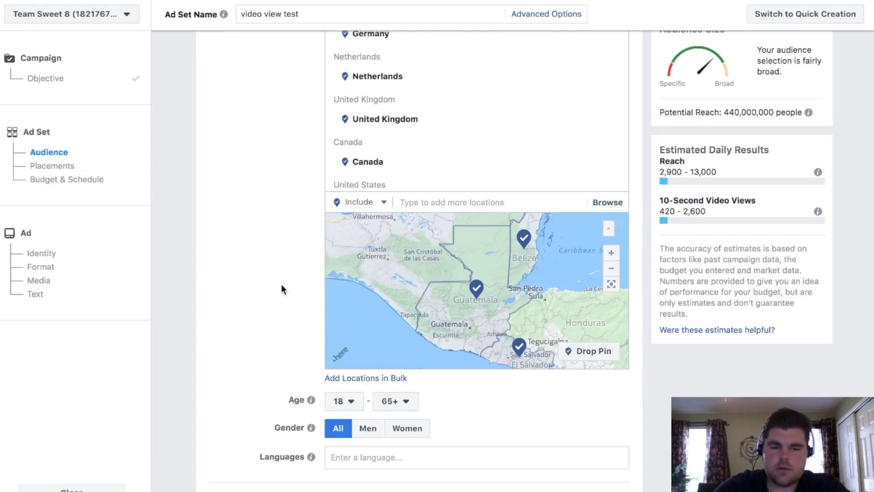
Restrict the audience's languages to English (All)
scroll(281, 282, down, 3)
click(392, 344)
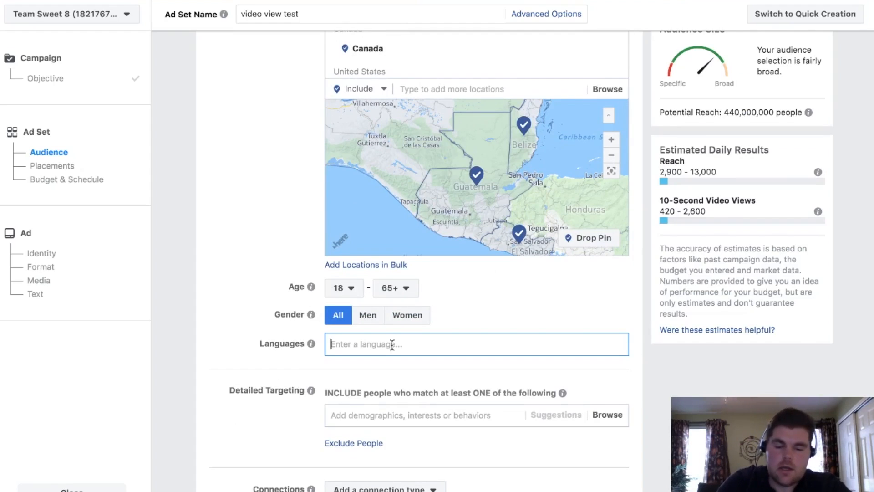
text(en)
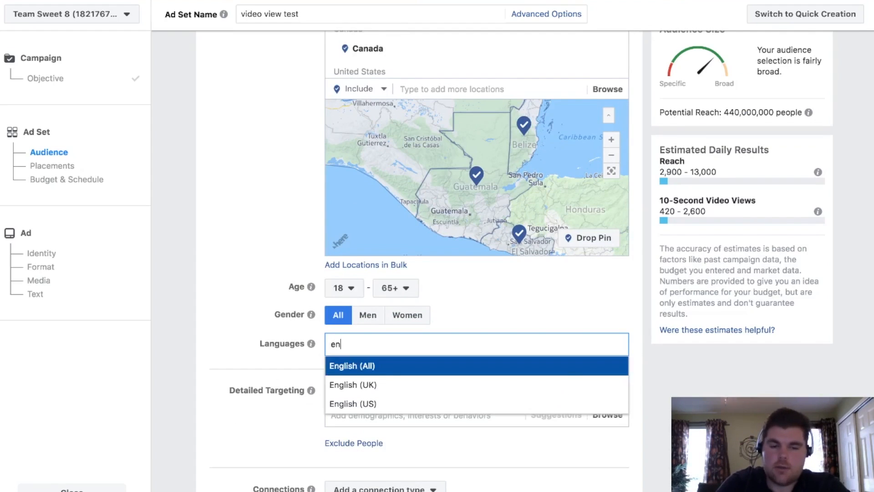
click(374, 370)
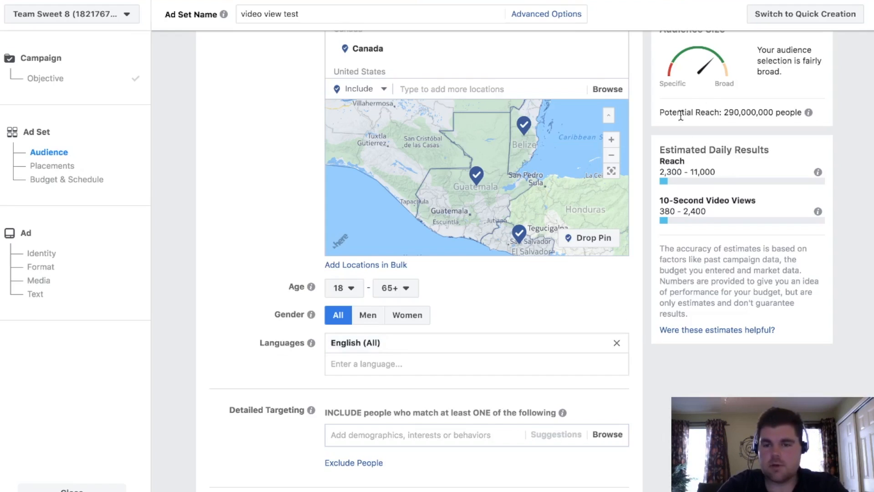
Remove English (All) from the audience's languages and add it back to compare the potential reach
click(617, 344)
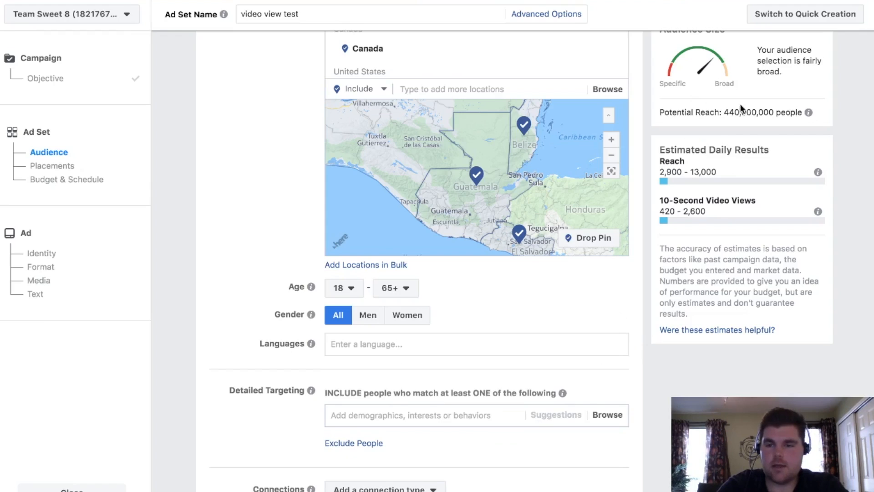
click(489, 347)
text(en)
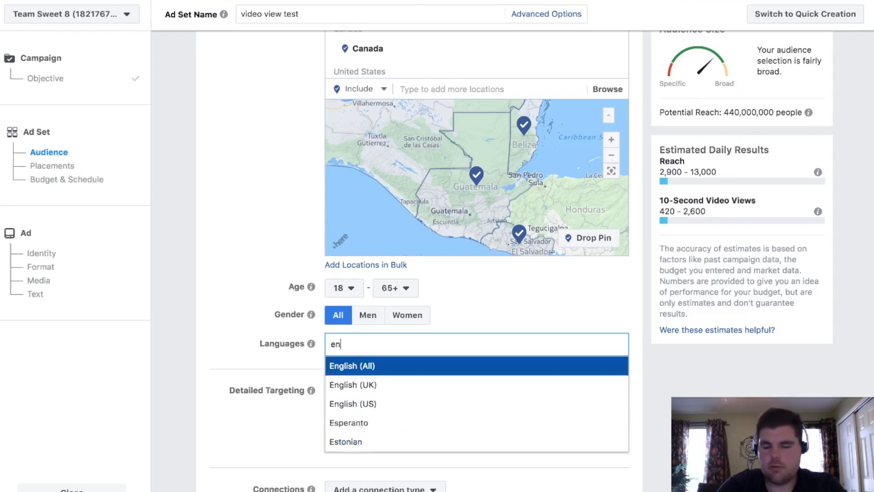
click(354, 370)
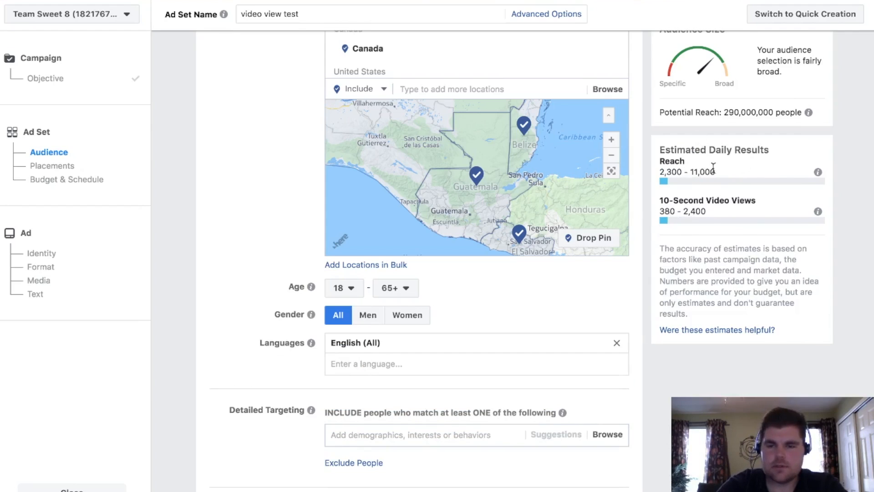
Search detailed targeting for "dog" and add the Dog breed interest to the audience
scroll(580, 314, down, 4)
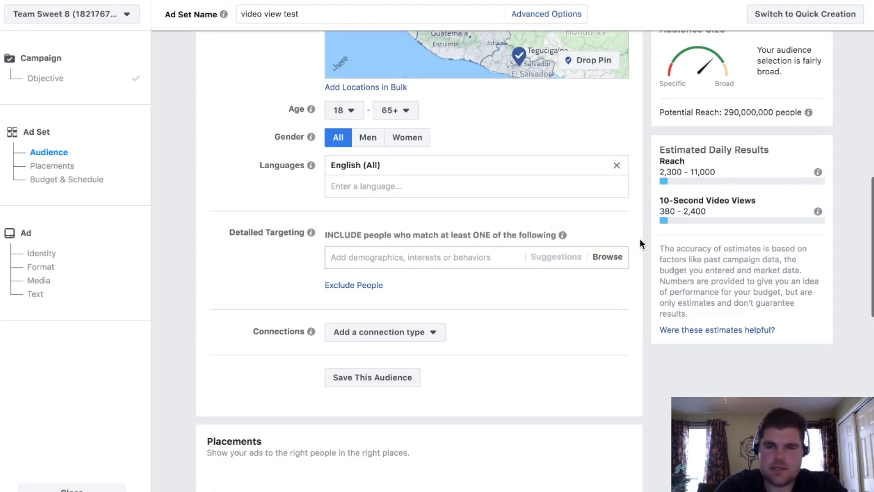
scroll(640, 238, up, 1)
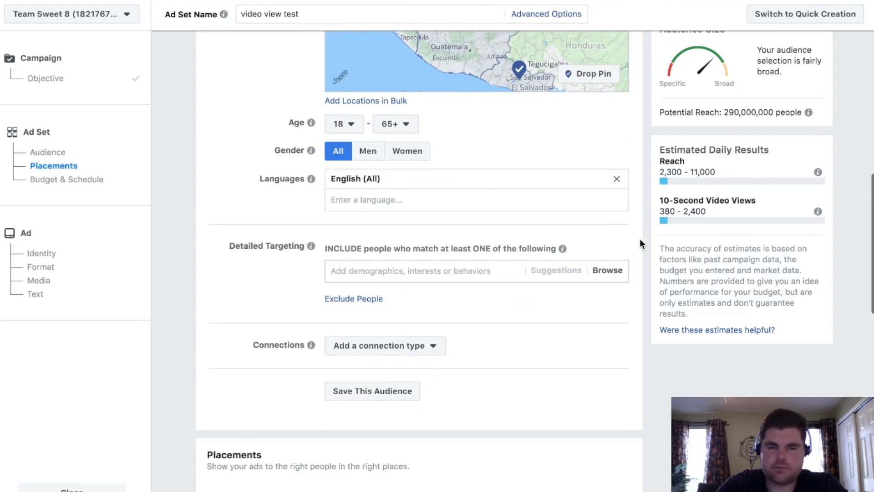
text(dog)
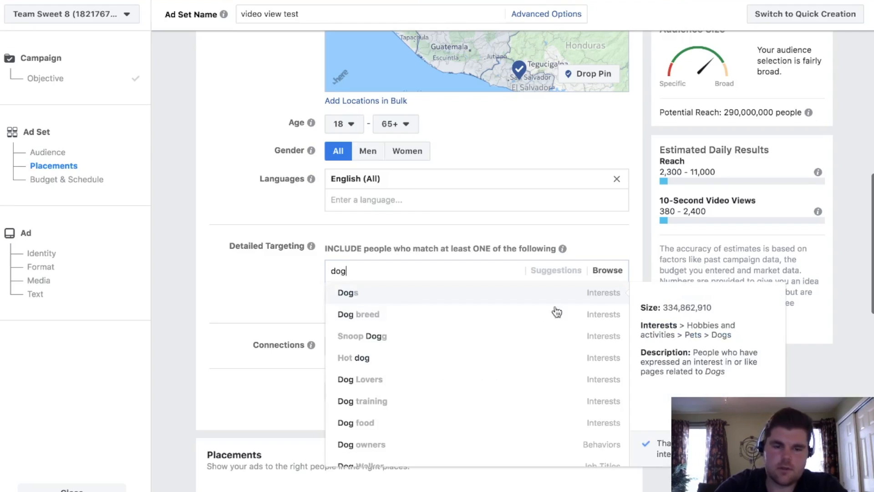
click(369, 315)
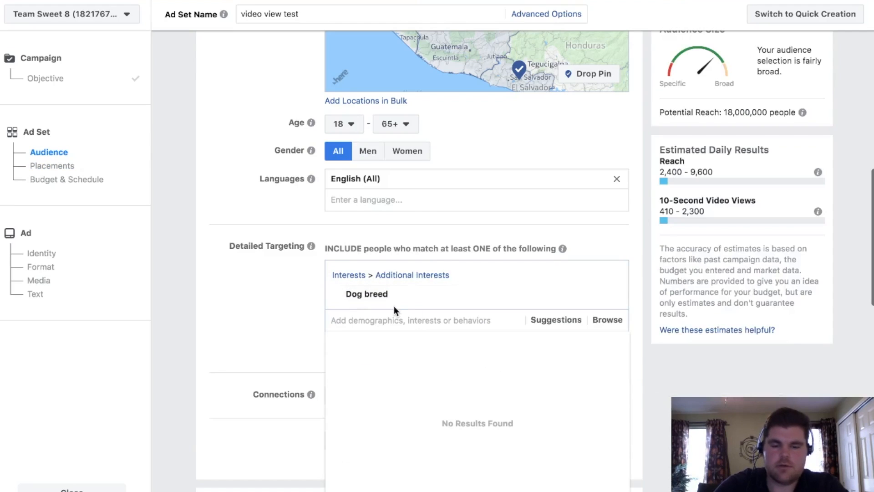
Replace the Dog breed interest with the German Shepherd interest in the audience's detailed targeting
text(germa)
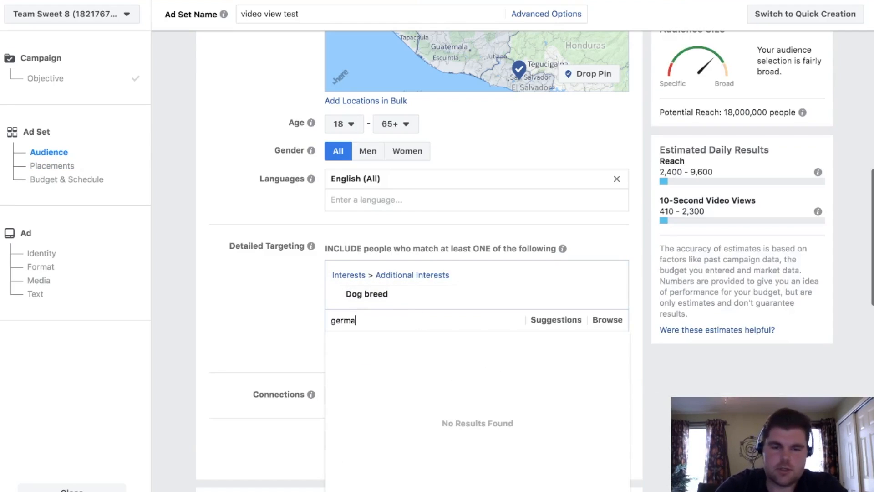
text(n sh)
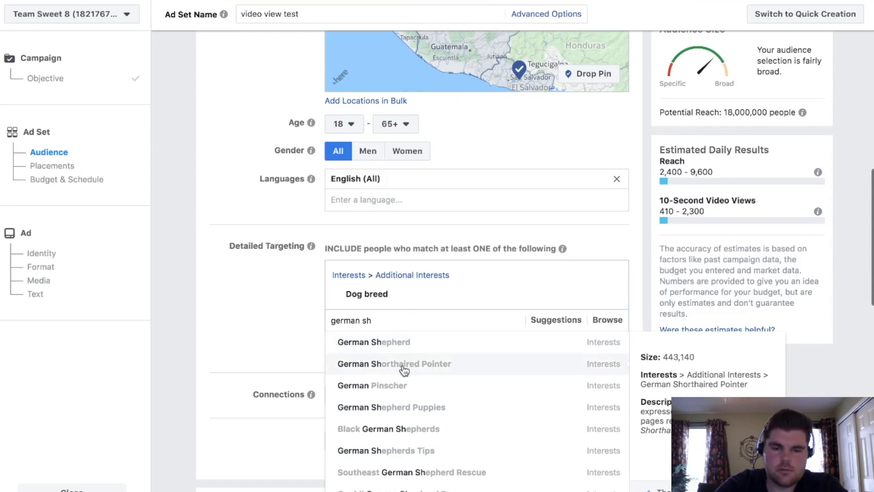
click(403, 343)
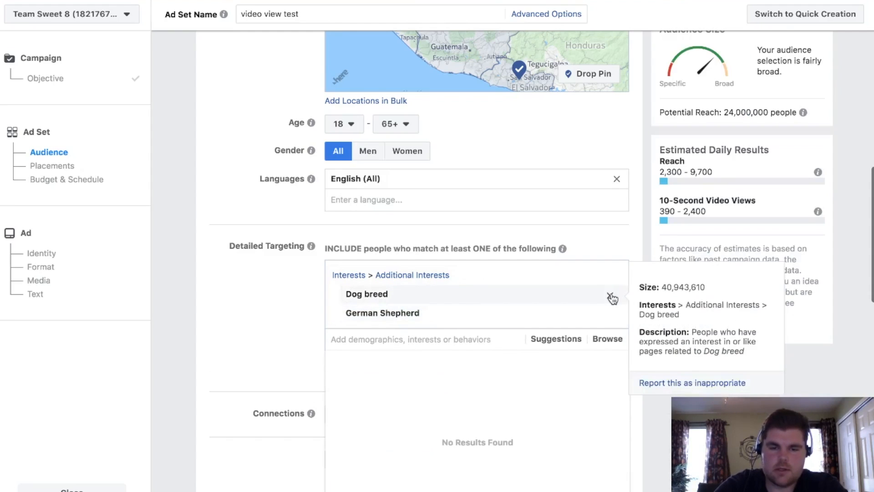
click(610, 297)
click(364, 319)
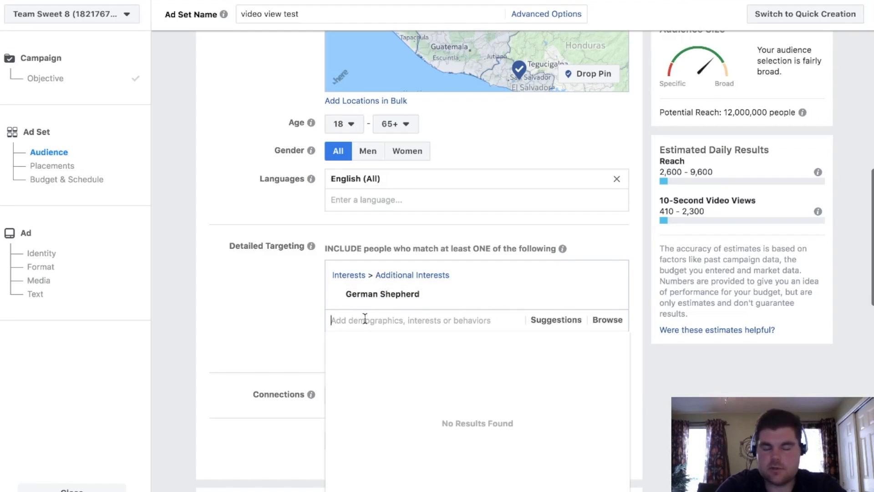
click(635, 264)
Examine the connection types available for the audience, covering Facebook Pages, Apps and Events
scroll(637, 261, down, 2)
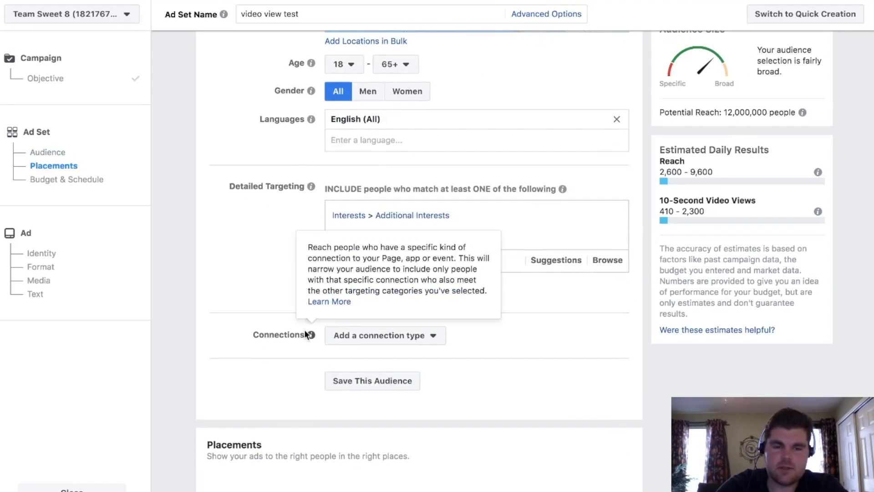
scroll(228, 305, down, 5)
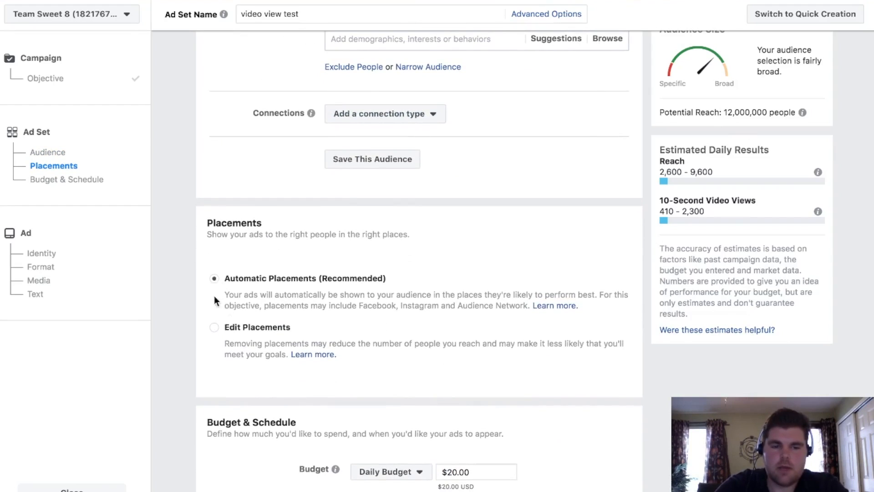
scroll(255, 264, up, 5)
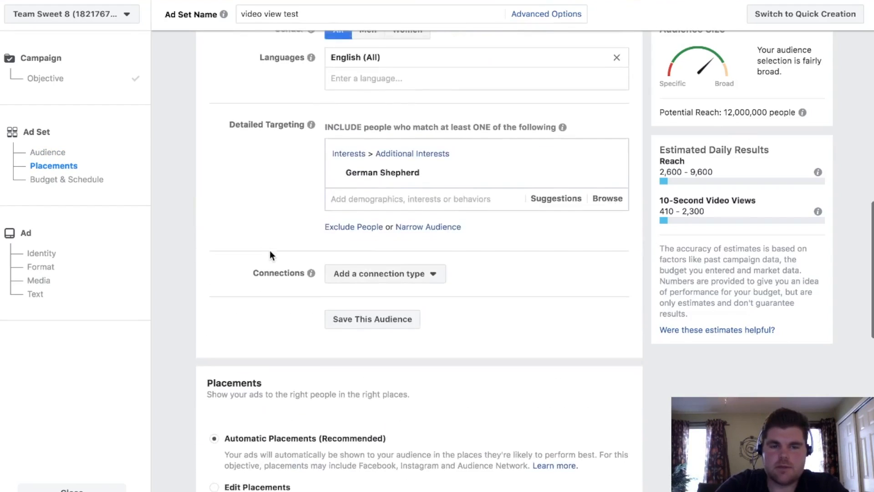
click(400, 319)
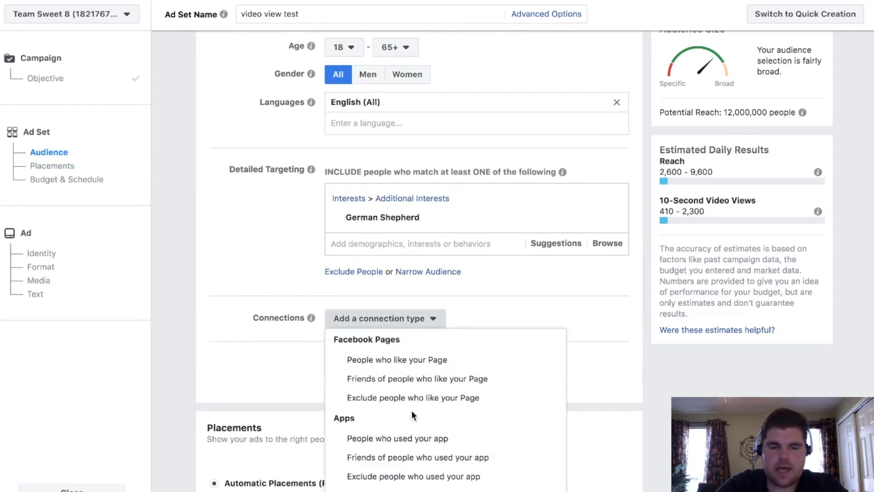
scroll(412, 410, down, 3)
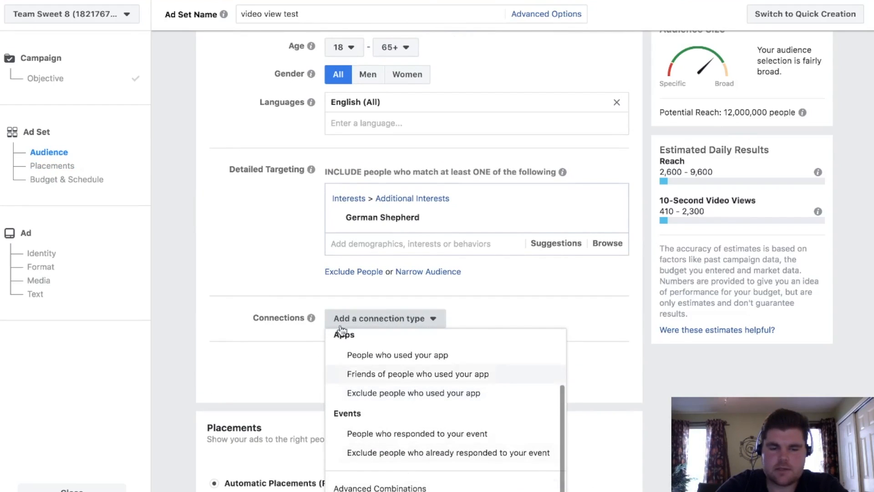
click(267, 286)
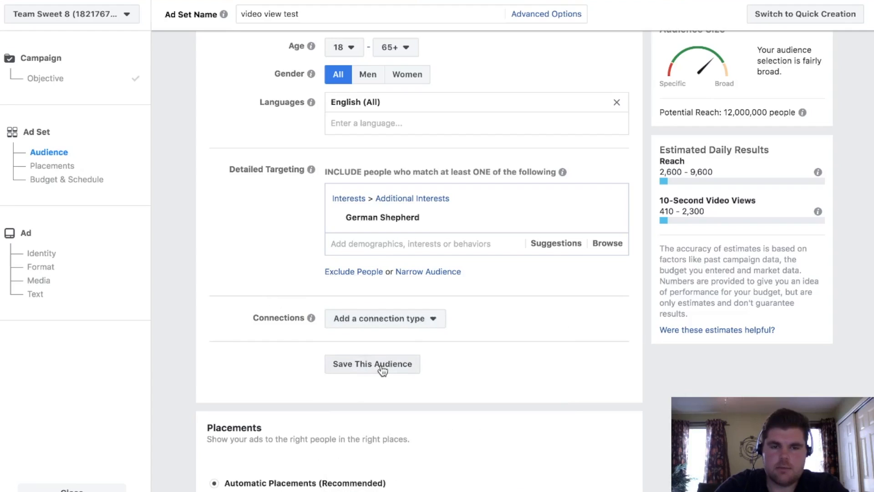
Examine the minimum and maximum age options available for the audience
scroll(360, 276, up, 5)
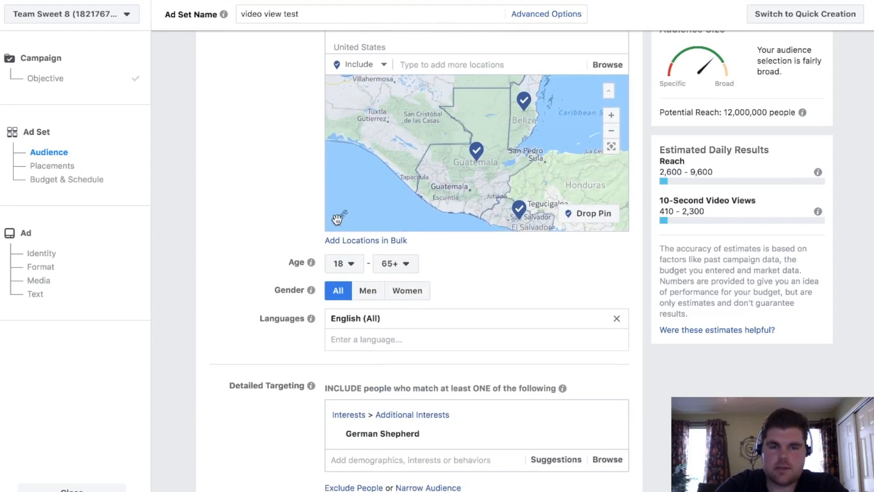
click(347, 266)
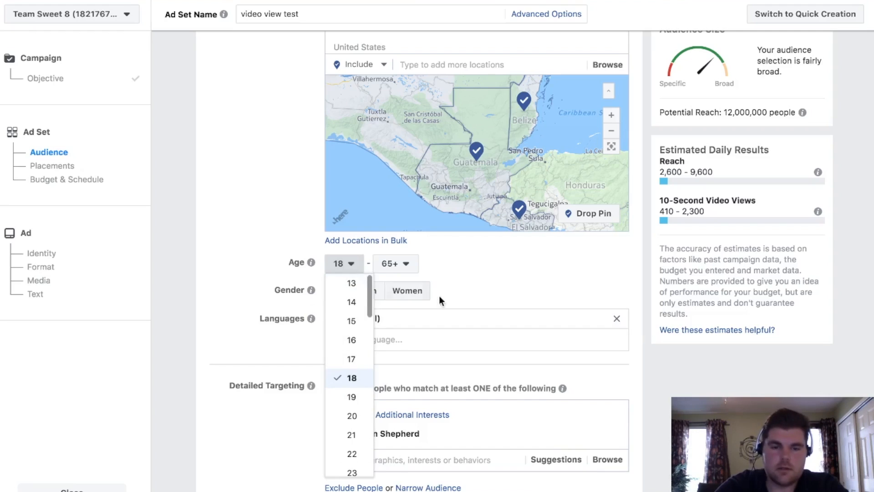
click(442, 264)
click(406, 264)
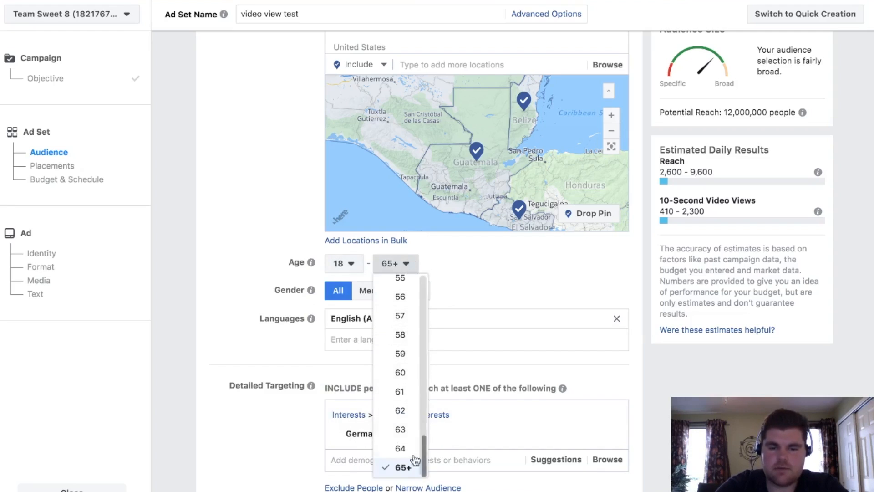
click(477, 276)
Switch the ad set from automatic placements to Edit Placements
scroll(477, 281, up, 7)
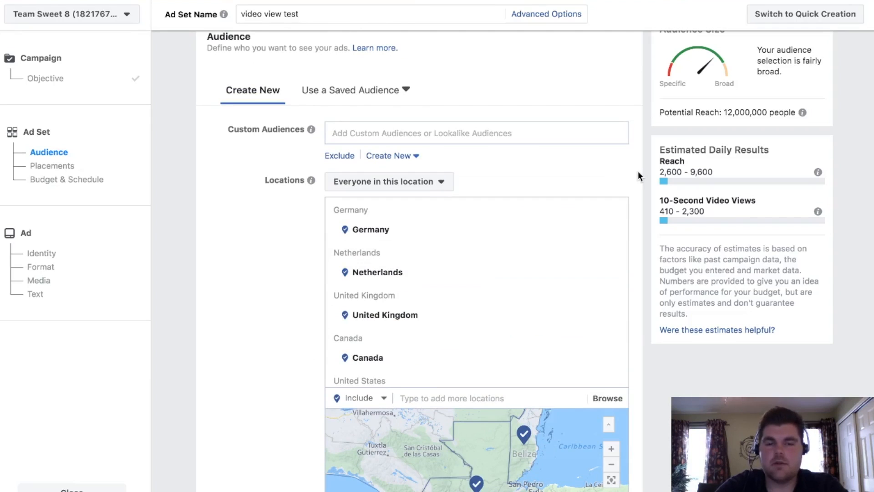
scroll(637, 175, down, 10)
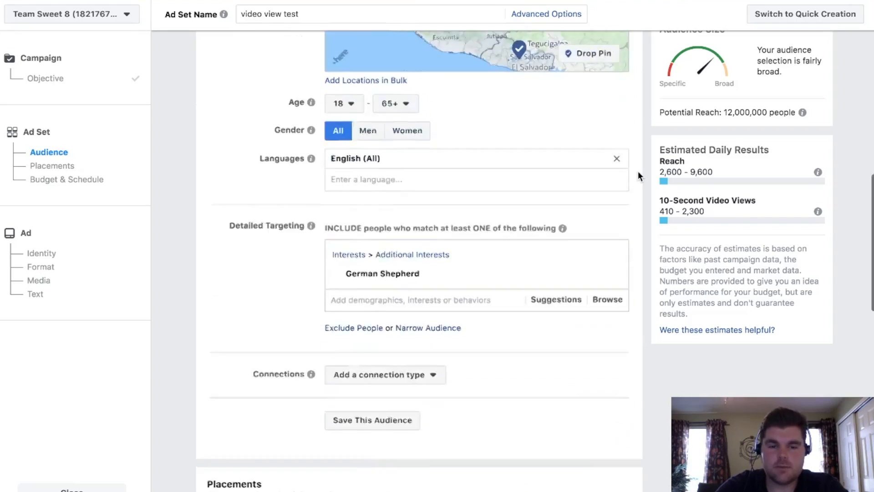
scroll(494, 248, down, 3)
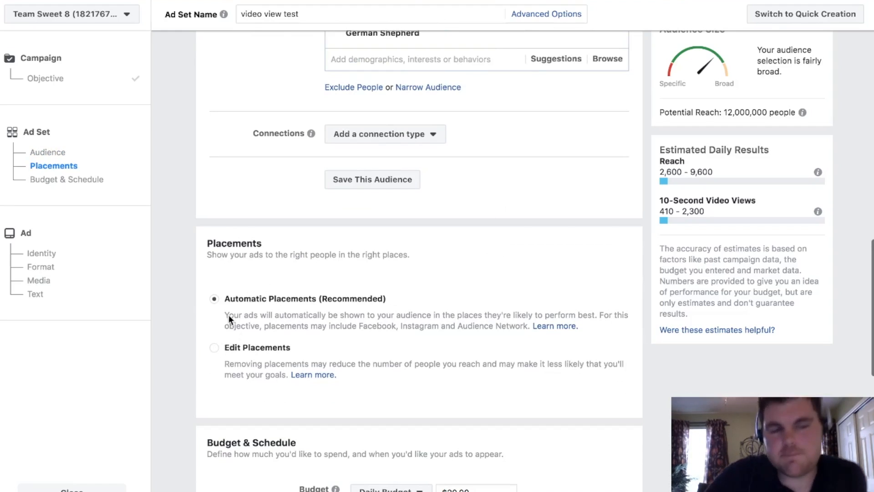
click(214, 351)
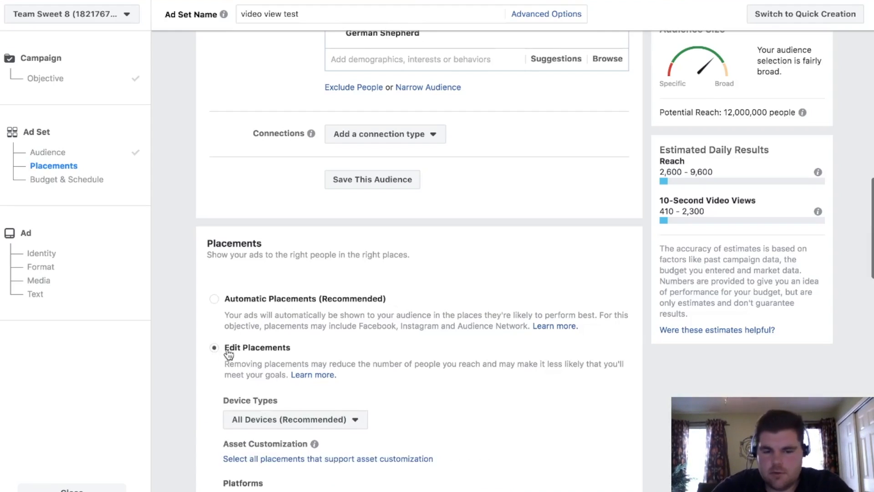
scroll(545, 386, down, 3)
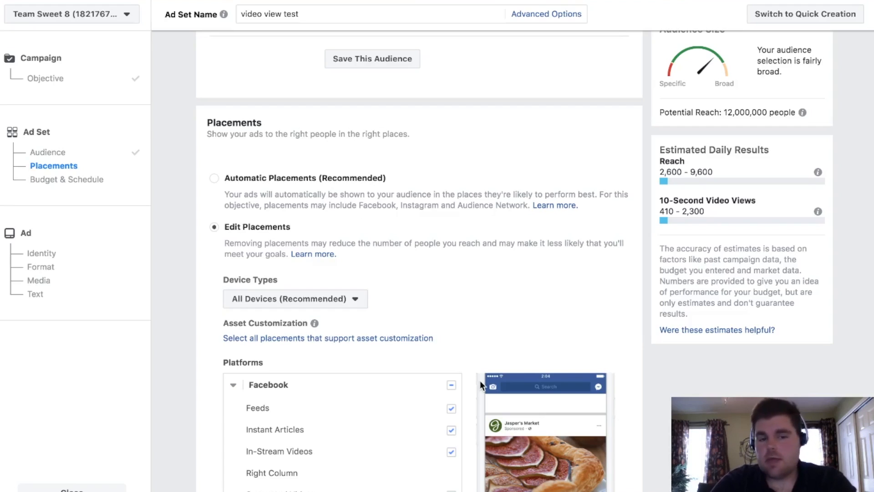
scroll(463, 323, down, 2)
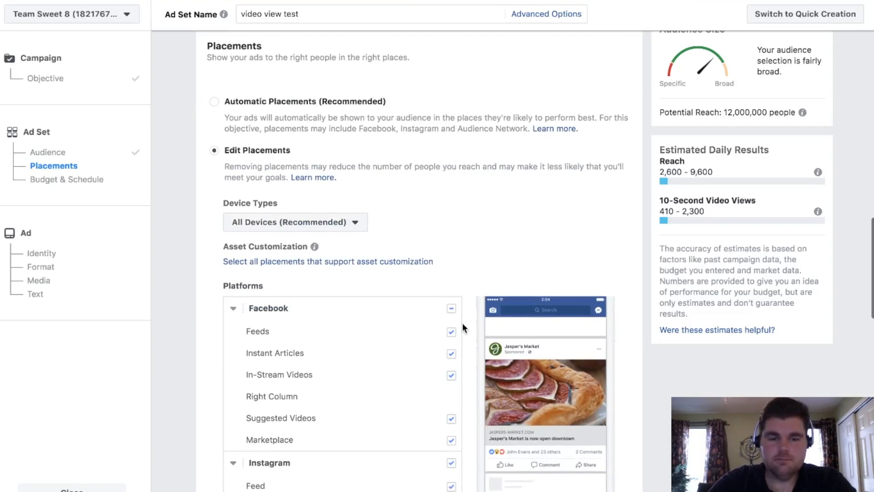
scroll(463, 323, down, 3)
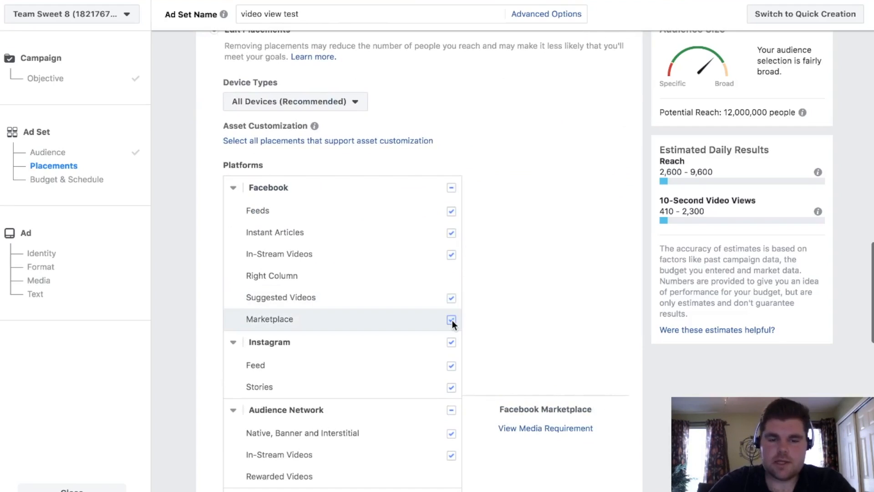
Exclude Marketplace, Suggested Videos, In-Stream Videos and Instant Articles from the Facebook placements
click(452, 321)
click(451, 298)
click(451, 255)
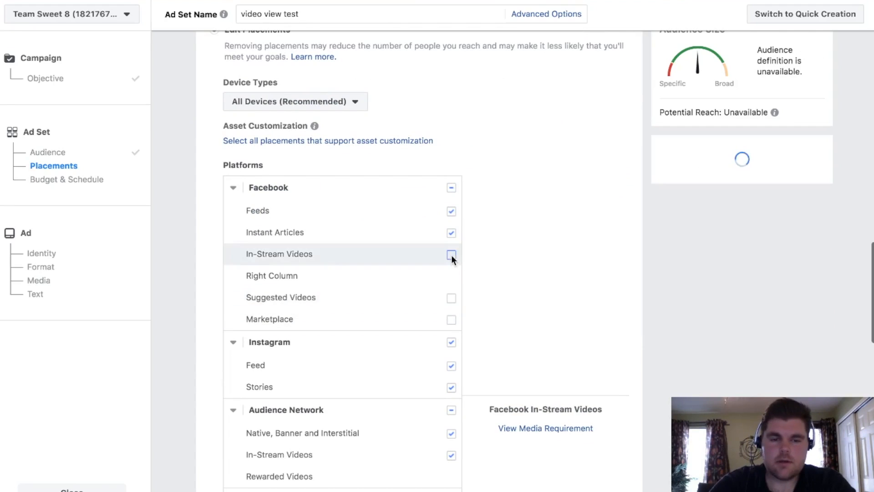
click(451, 233)
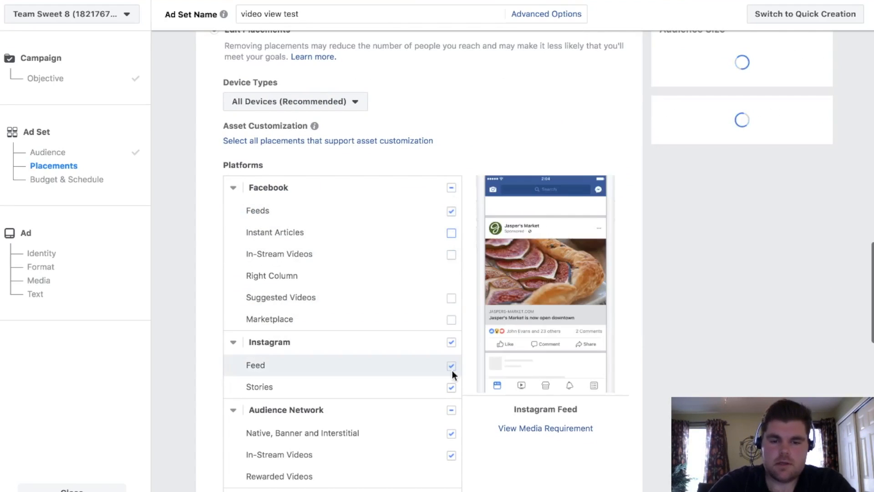
Turn the Instagram Stories placement off and back on, and exclude all Audience Network placements
click(452, 388)
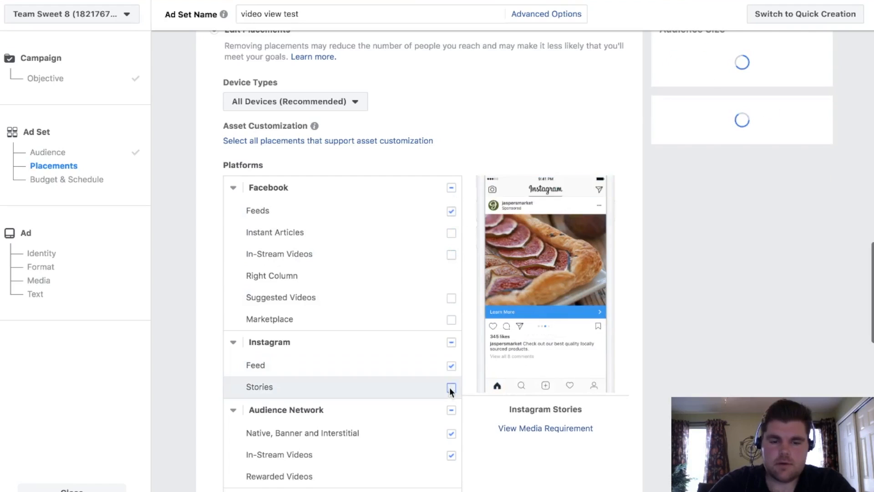
click(450, 388)
scroll(447, 400, down, 2)
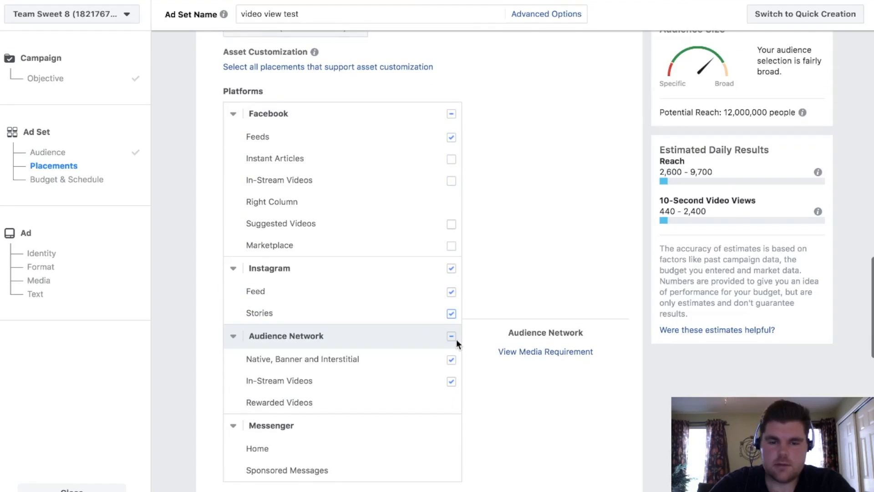
click(451, 336)
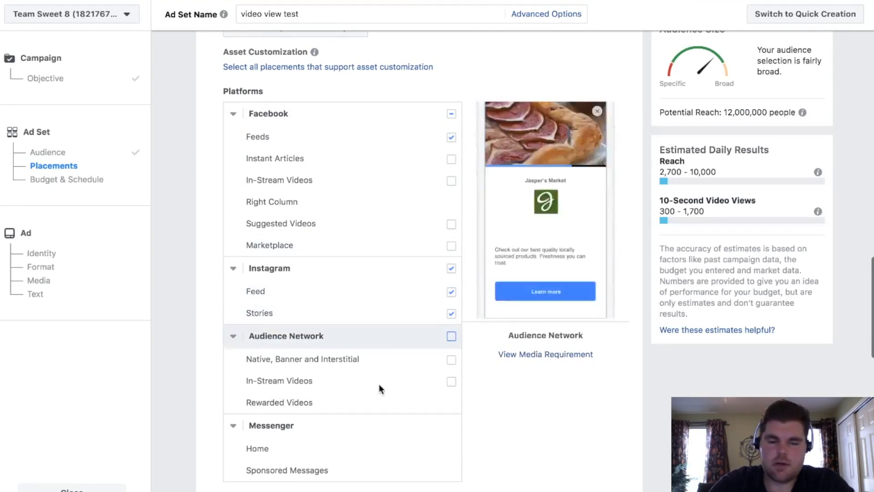
Review the selected ad placements and the available mobile device options for the ad set
scroll(382, 328, down, 5)
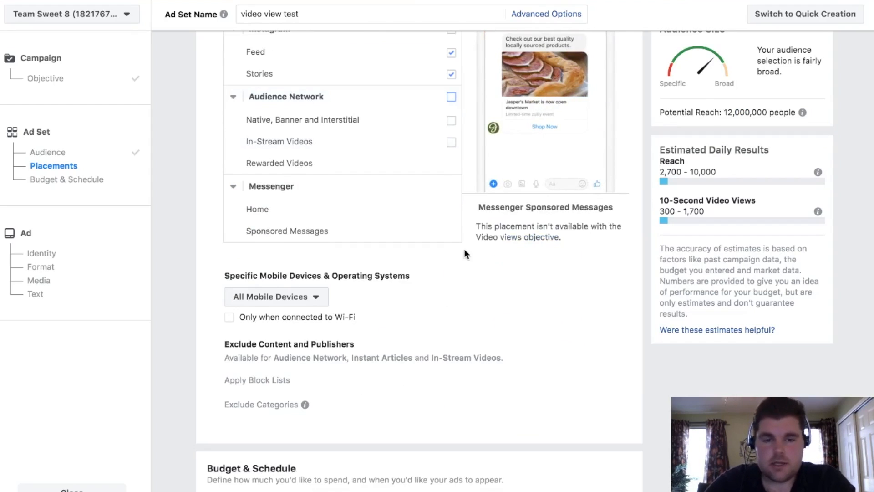
scroll(463, 248, up, 3)
scroll(432, 217, up, 2)
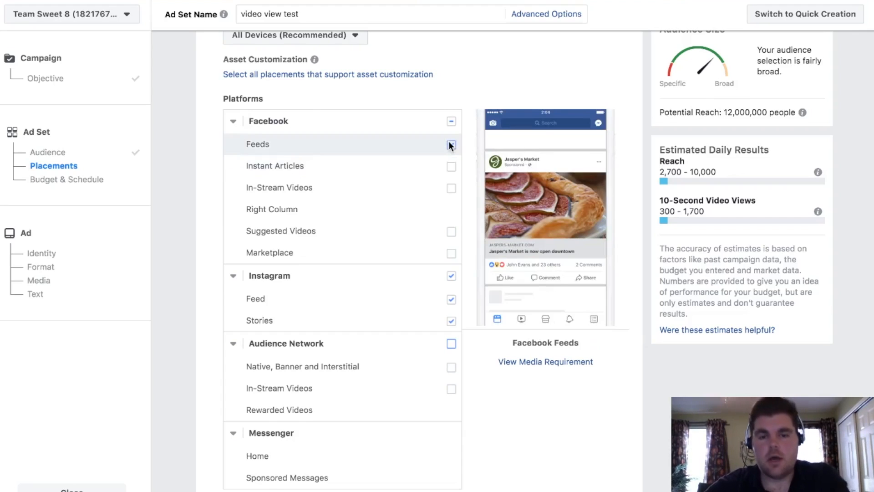
scroll(466, 144, down, 2)
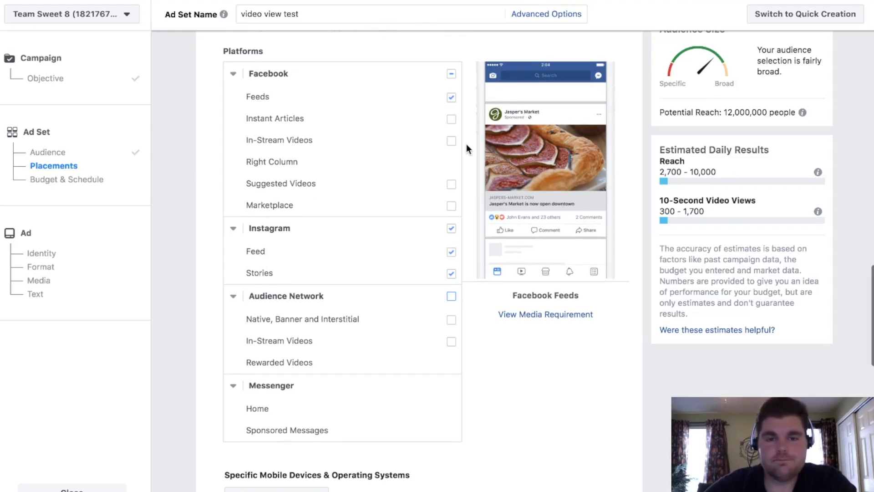
scroll(466, 144, down, 5)
scroll(466, 144, down, 1)
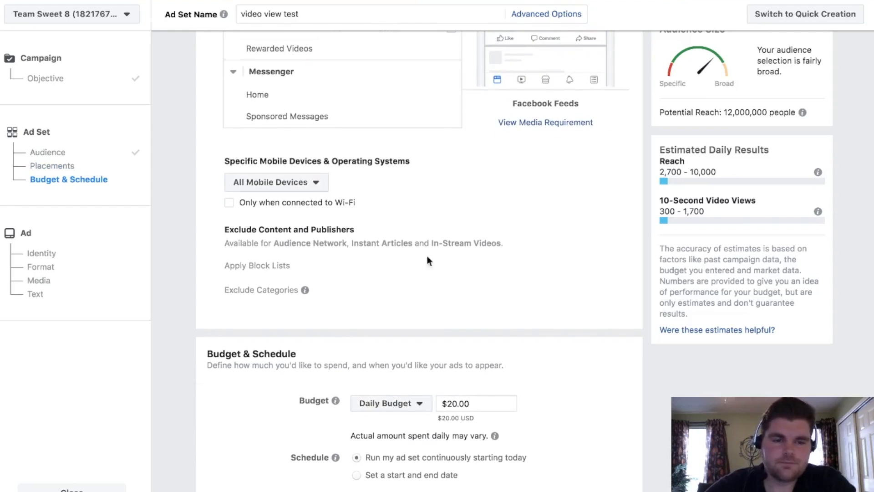
click(313, 181)
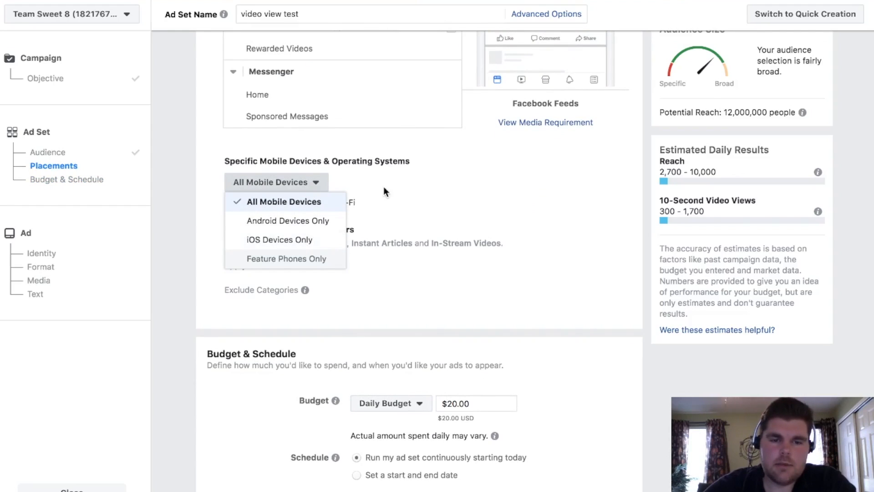
click(464, 220)
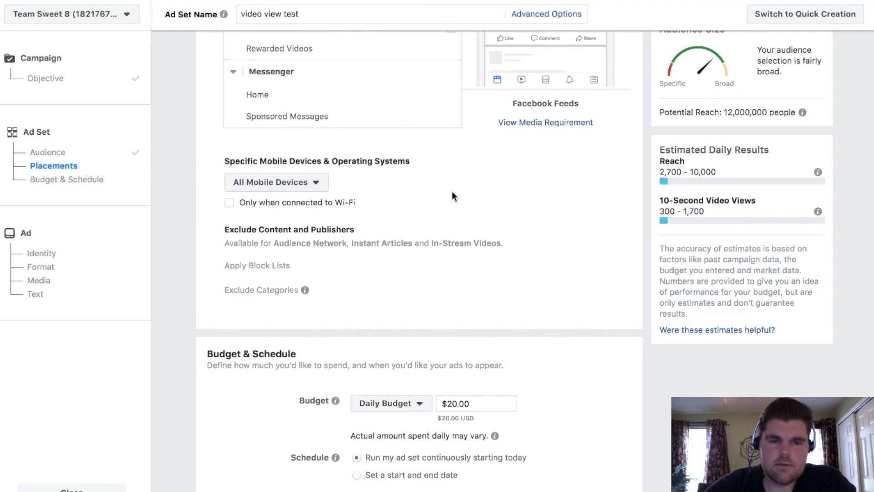
Turn the Instagram placements off and back on, and exclude all Facebook placements
scroll(452, 192, up, 5)
scroll(464, 185, up, 2)
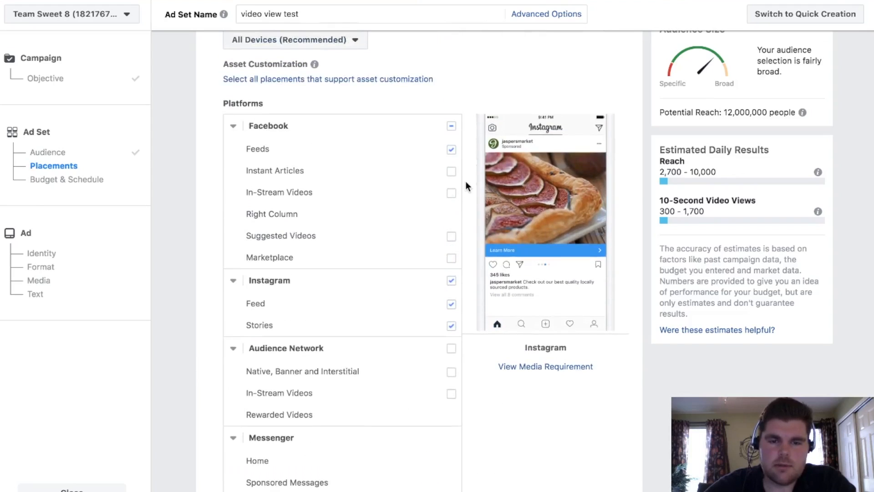
click(451, 280)
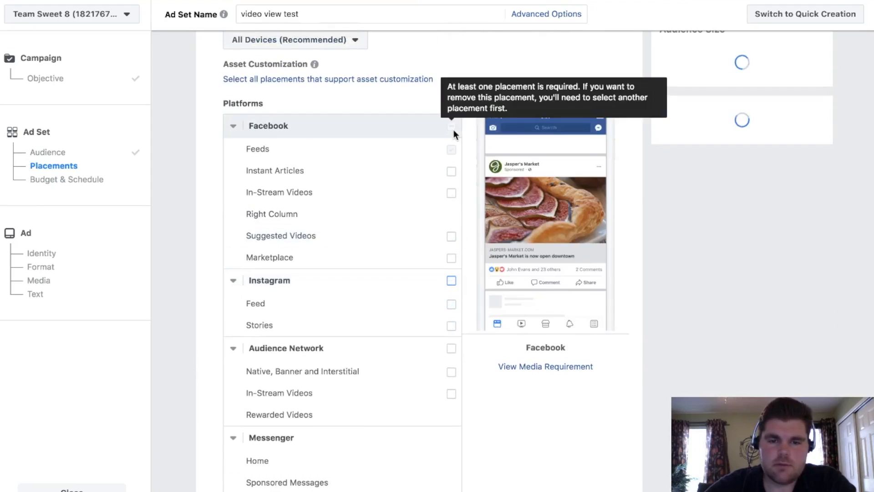
click(451, 279)
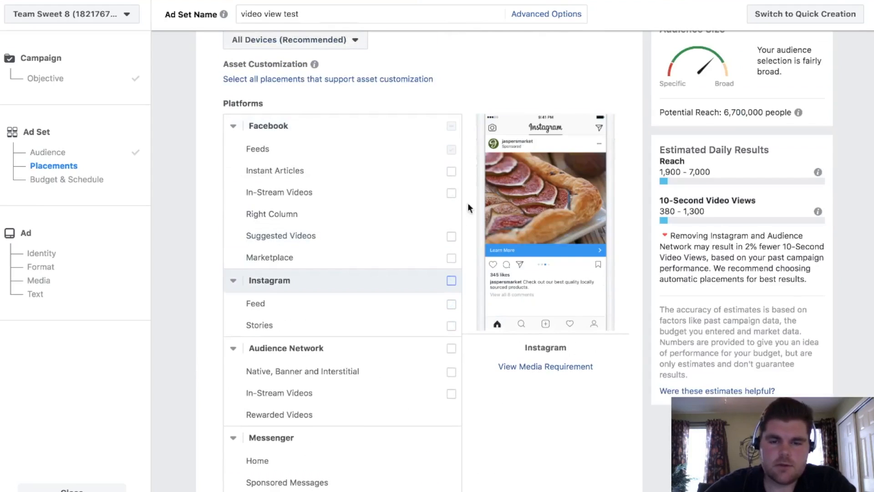
click(451, 126)
Switch the ad set's budget type to Lifetime Budget
scroll(437, 304, down, 7)
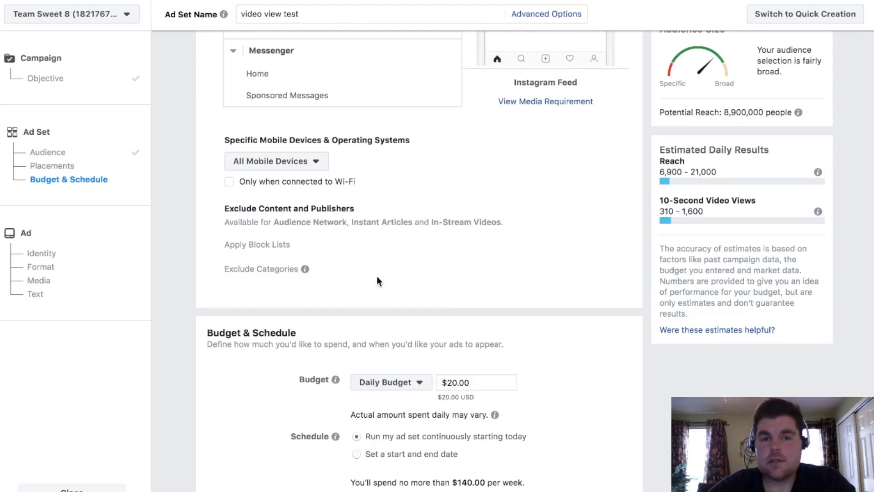
scroll(377, 280, down, 2)
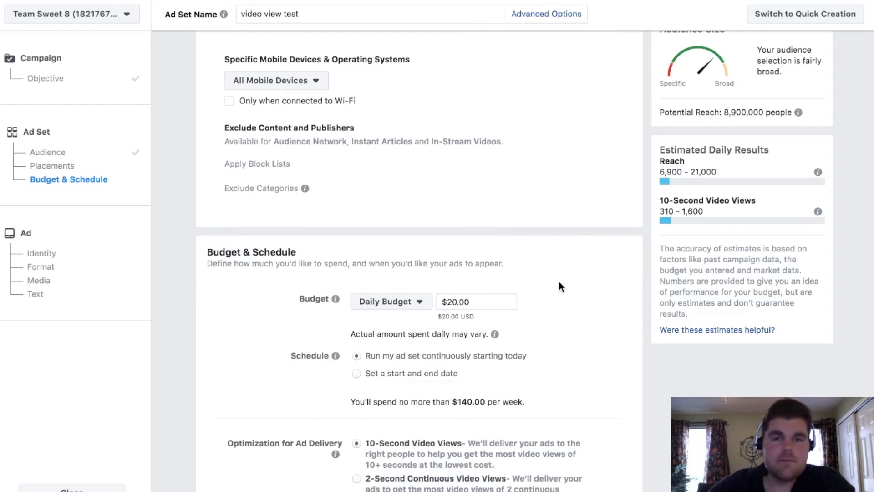
scroll(559, 281, down, 3)
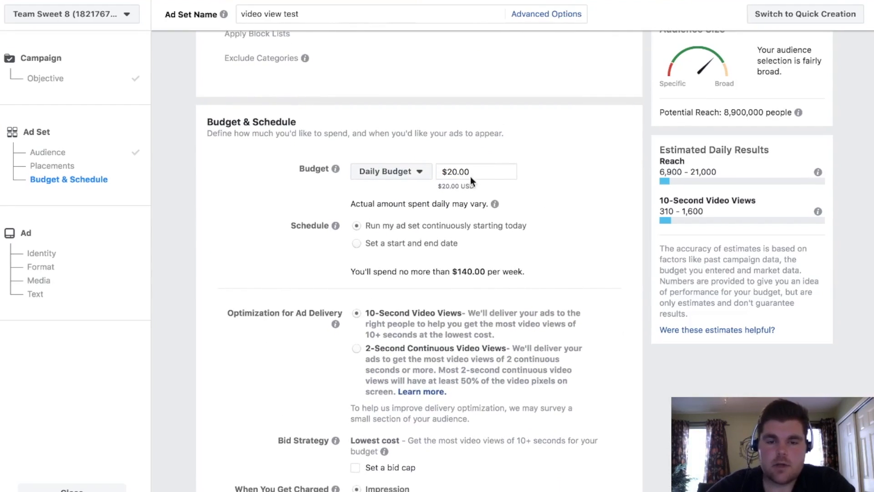
click(401, 172)
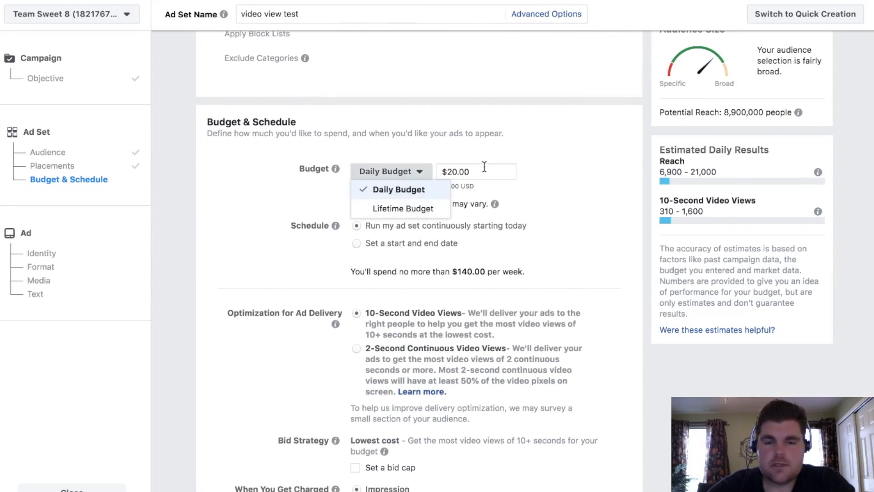
click(483, 169)
click(417, 173)
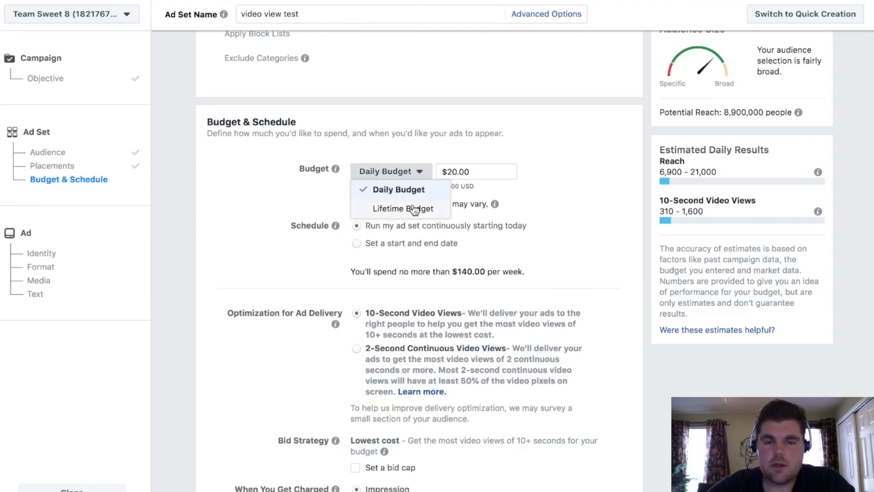
click(416, 206)
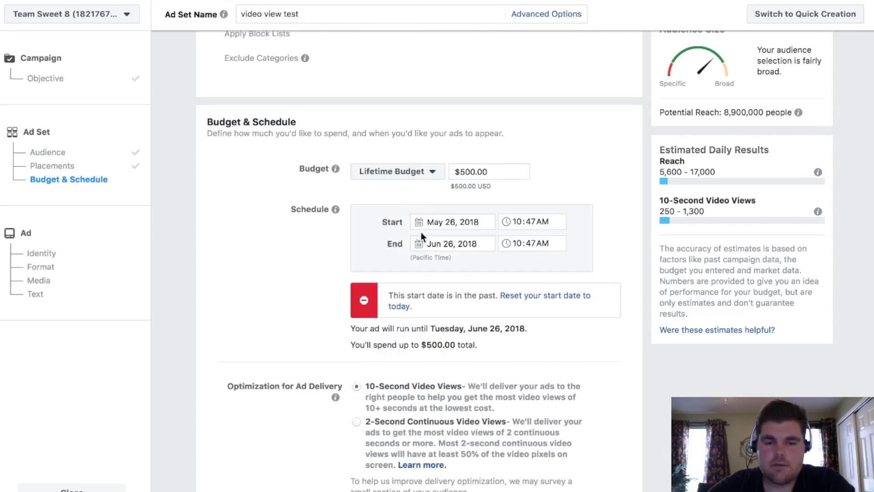
Return the ad set's budget type to Daily Budget
click(429, 172)
click(430, 174)
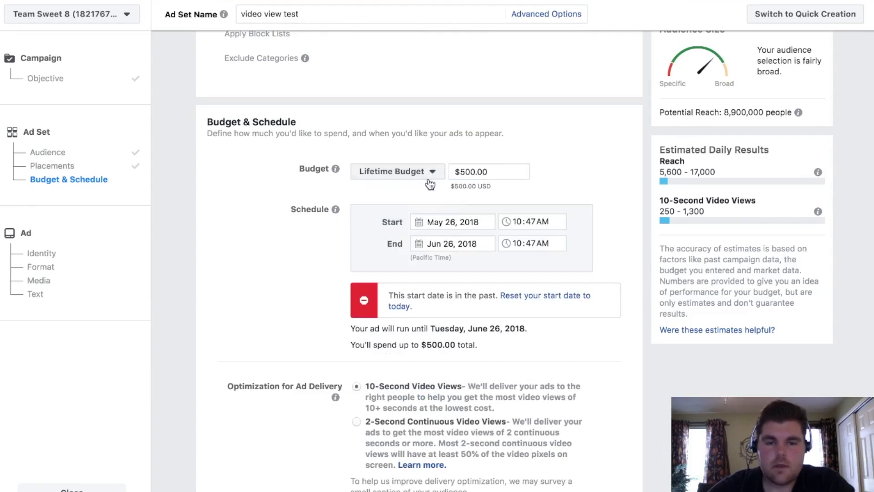
click(430, 174)
click(421, 188)
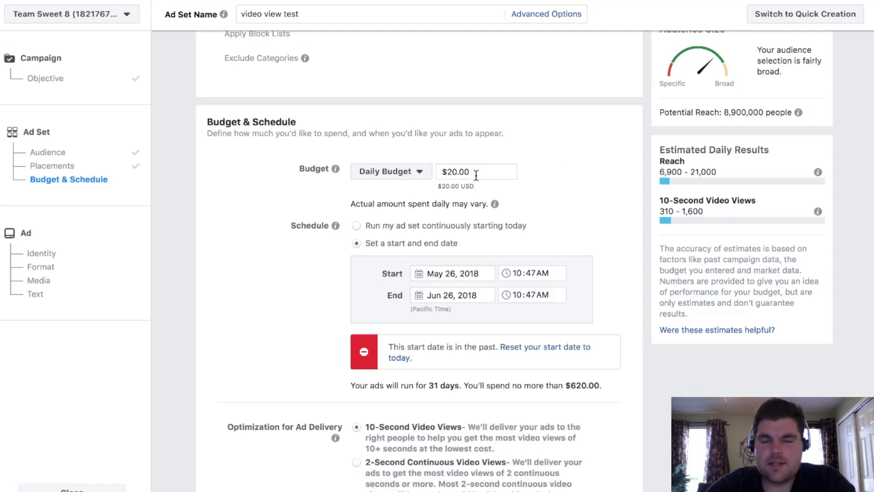
Set the ad set's daily budget to $1.00
drag(475, 175, 411, 178)
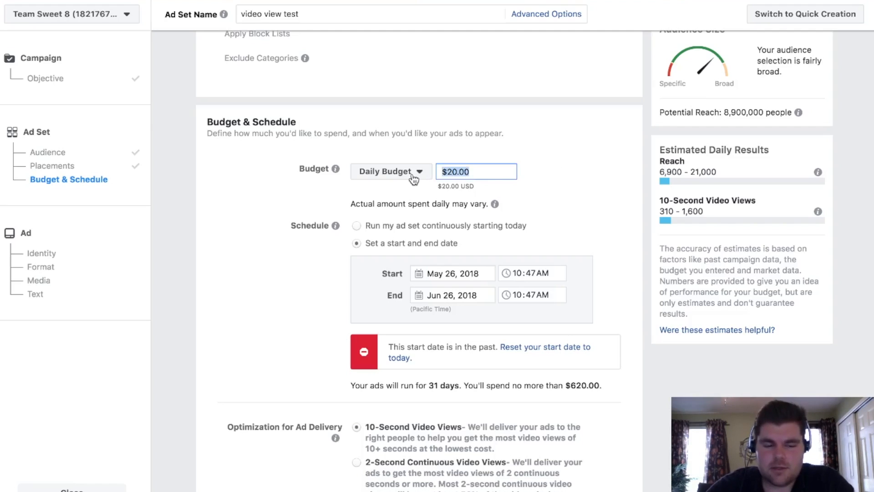
text(1)
click(559, 207)
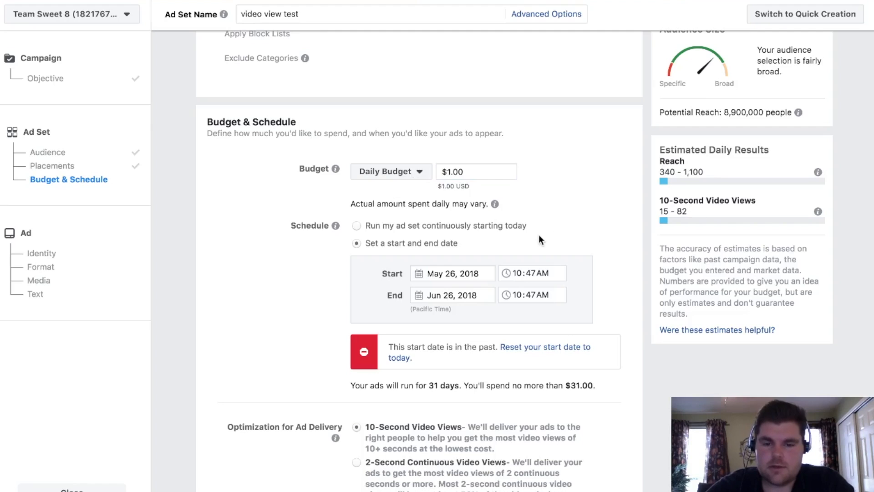
Keep the Daily Budget type and schedule the ad set to run continuously starting today
scroll(454, 321, down, 2)
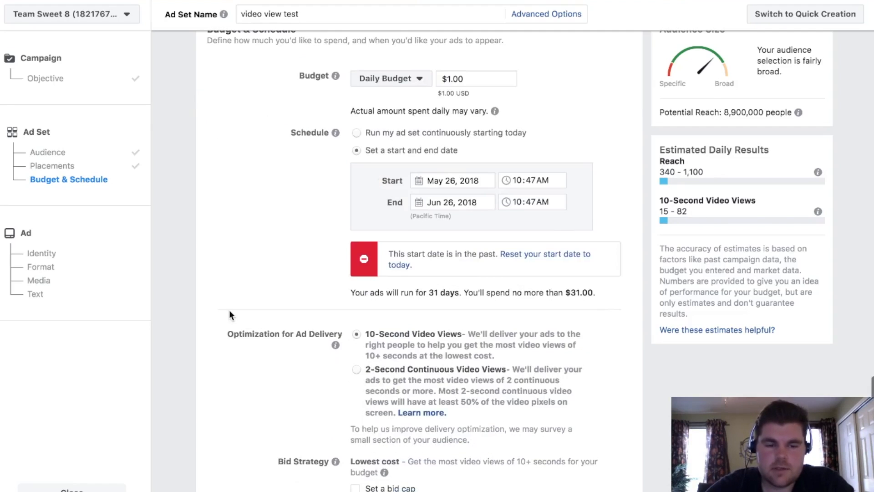
scroll(218, 322, down, 2)
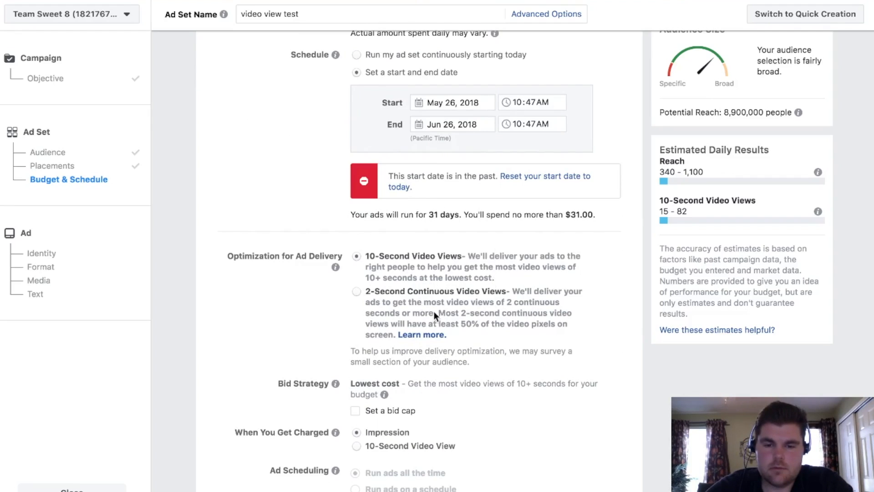
scroll(433, 310, up, 2)
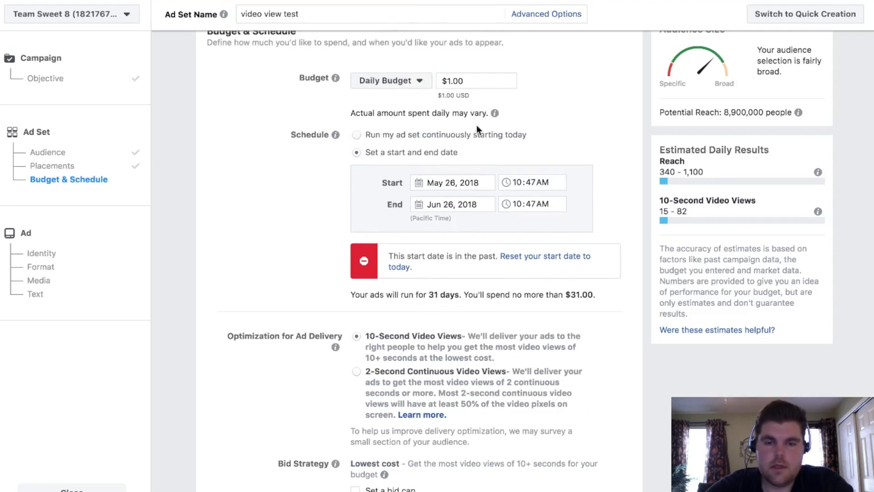
click(390, 81)
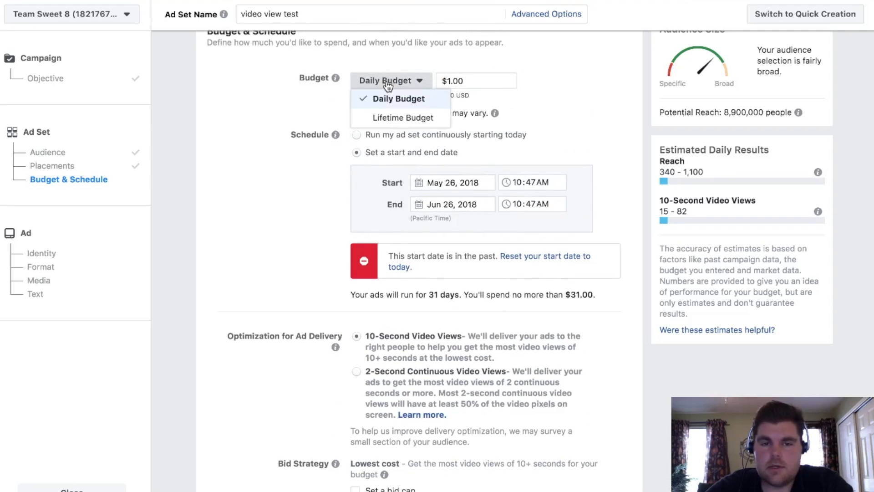
click(367, 97)
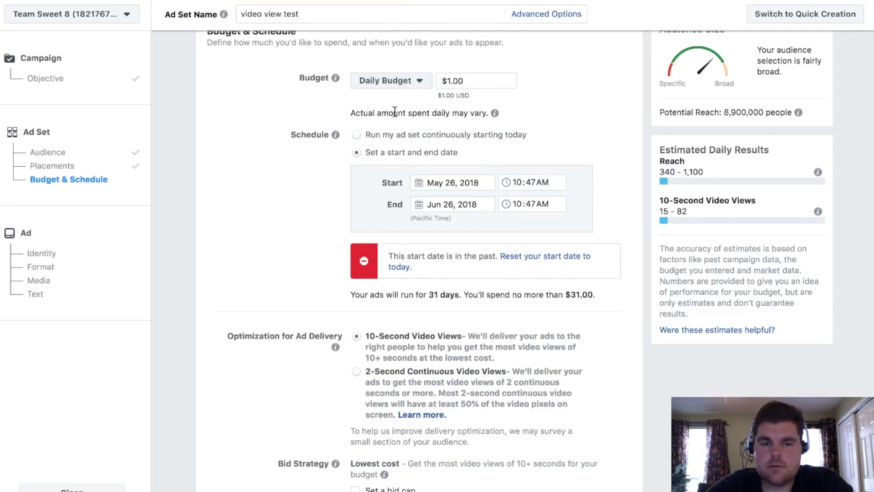
click(356, 134)
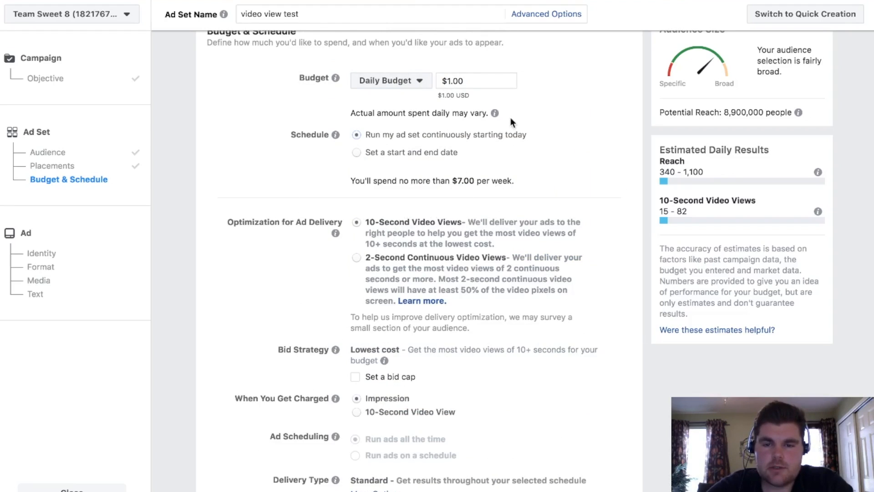
Turn the bid cap on under the Lowest cost bid strategy and turn it off again
scroll(578, 131, down, 4)
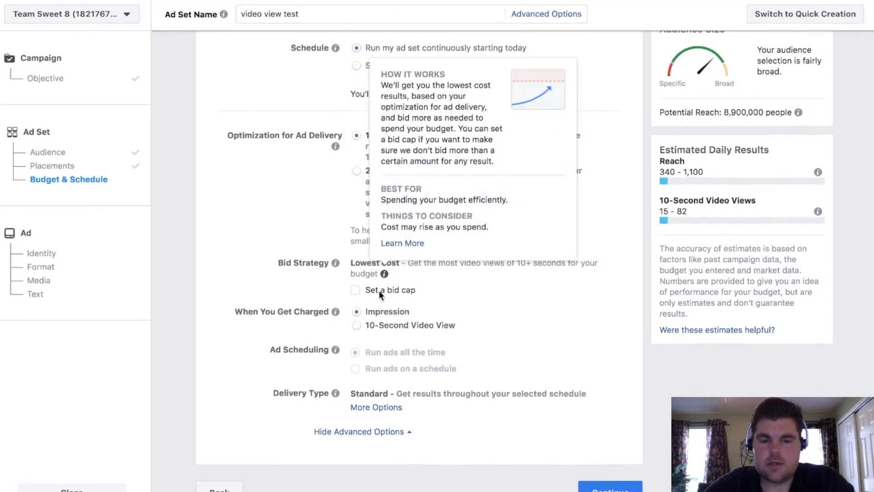
click(356, 294)
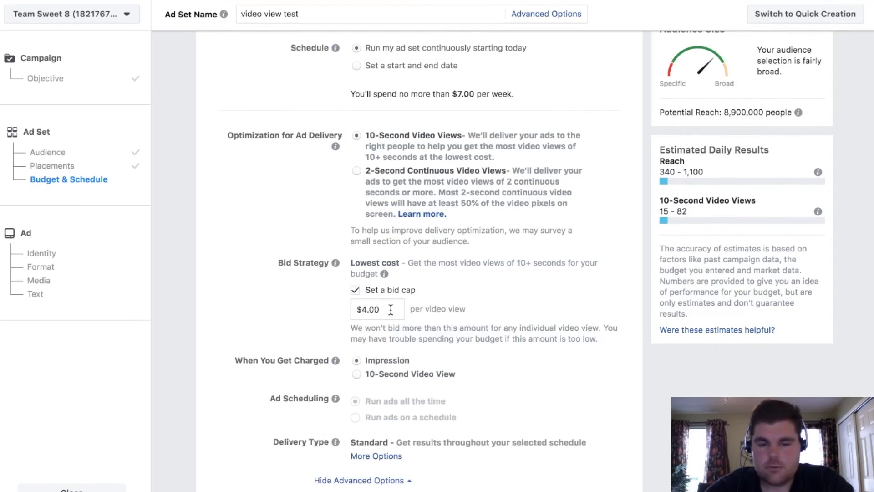
click(355, 290)
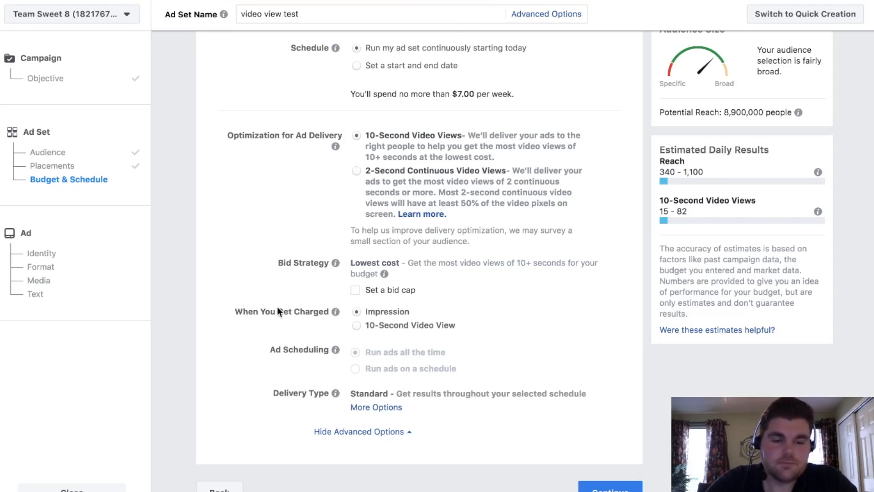
Set the ad set to be charged per 10-Second Video View, and collapse and reopen the advanced options
click(357, 325)
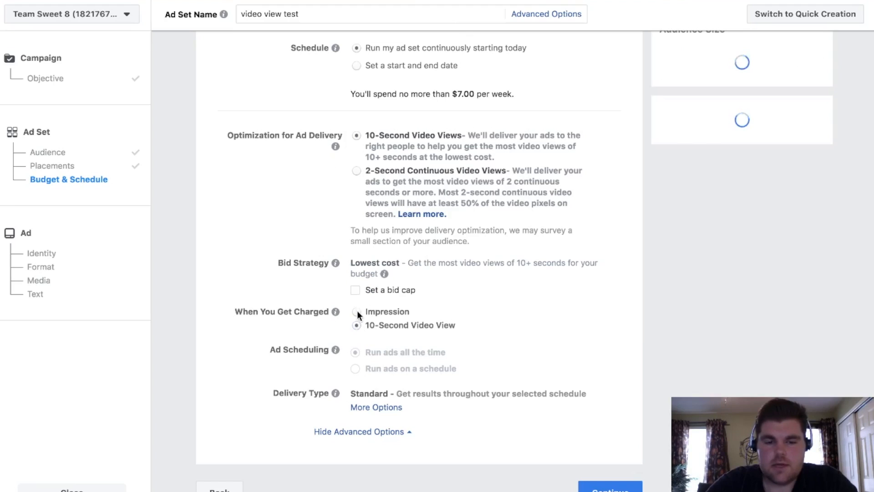
mouse_move(333, 311)
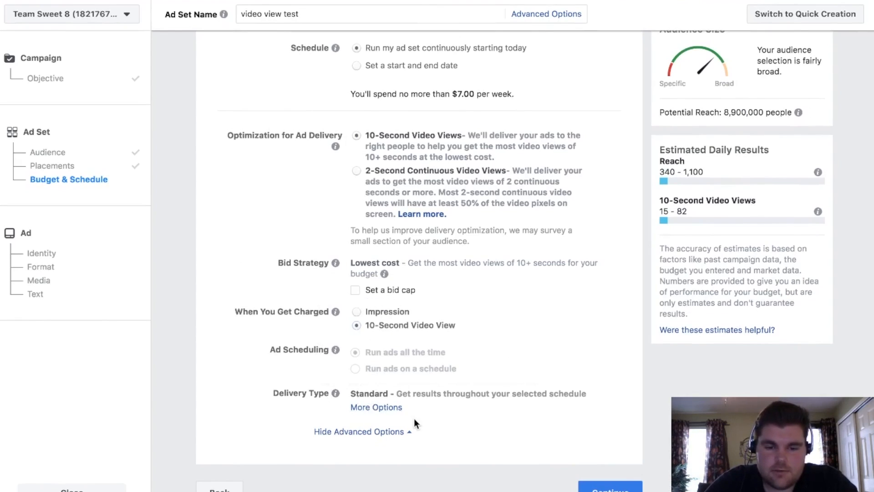
click(391, 431)
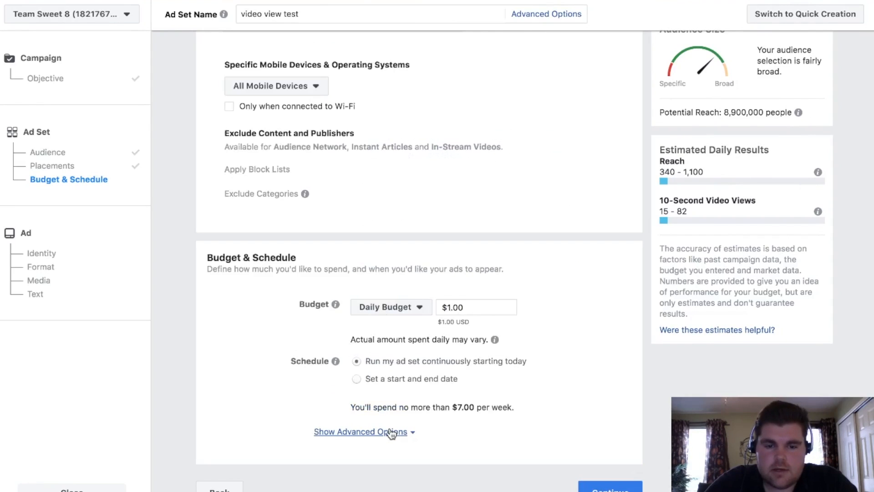
click(391, 432)
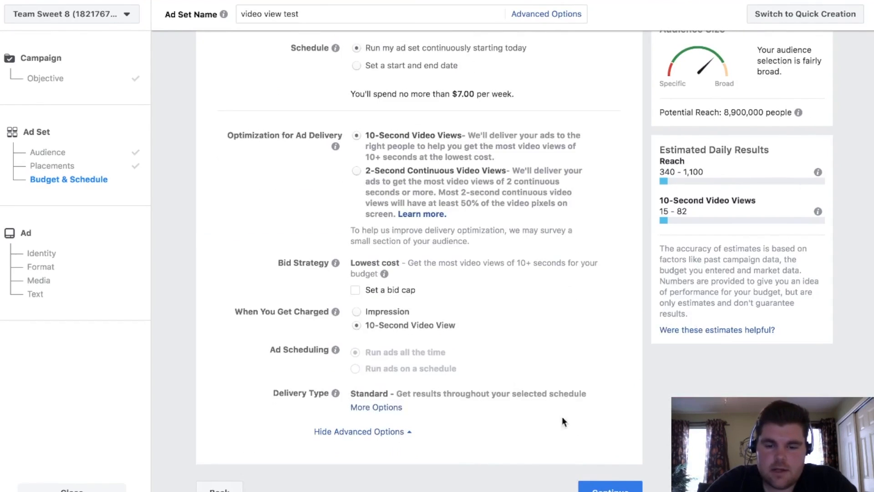
Continue to the ad setup and choose Armac Media Group as the Facebook Page representing the ad
click(610, 486)
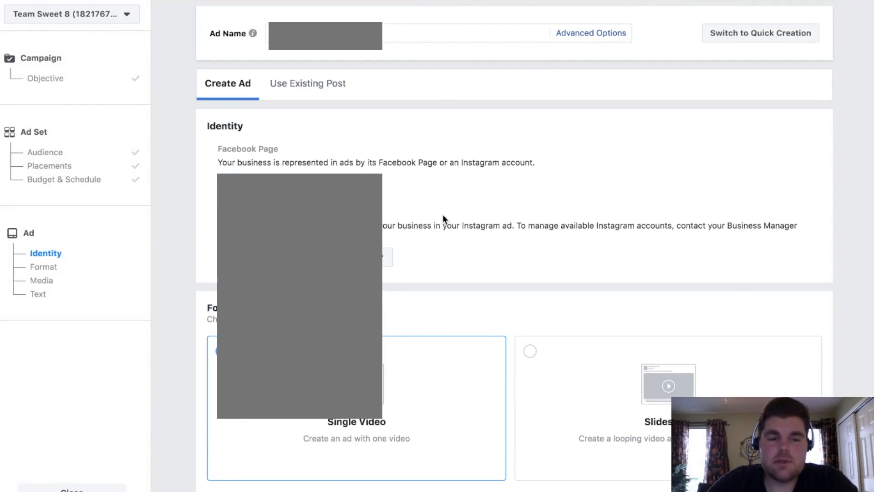
click(267, 185)
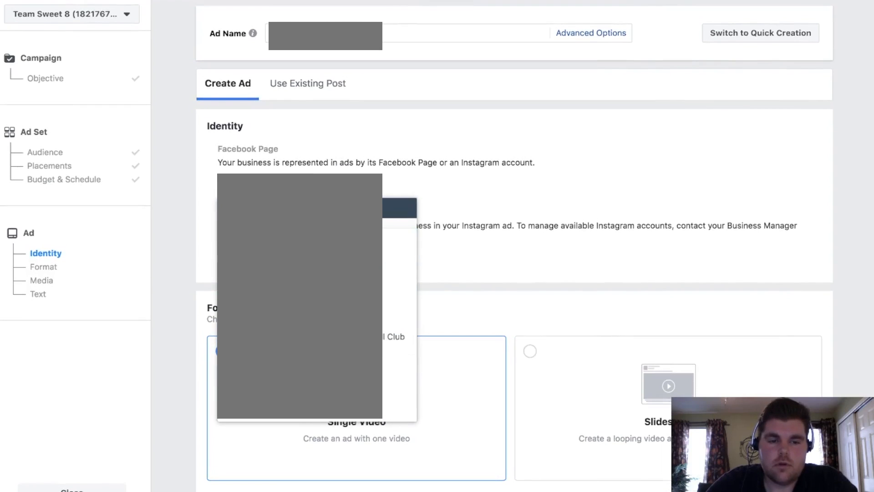
scroll(318, 225, up, 2)
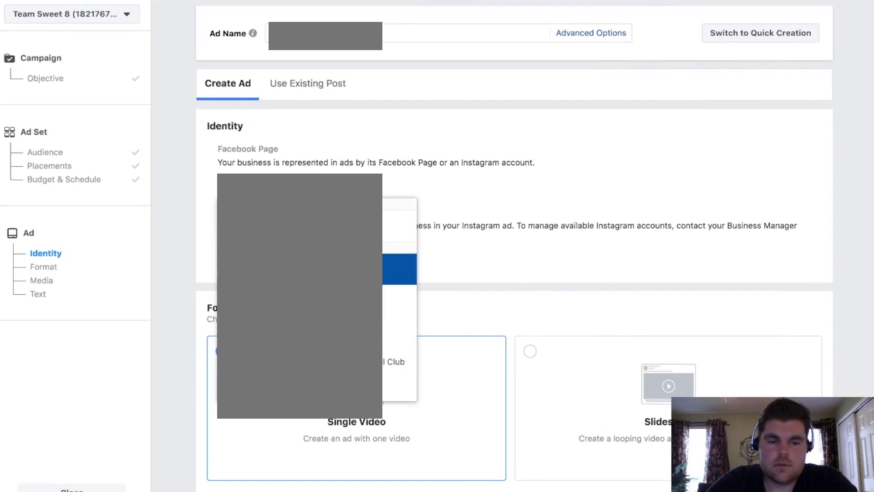
scroll(319, 296, down, 3)
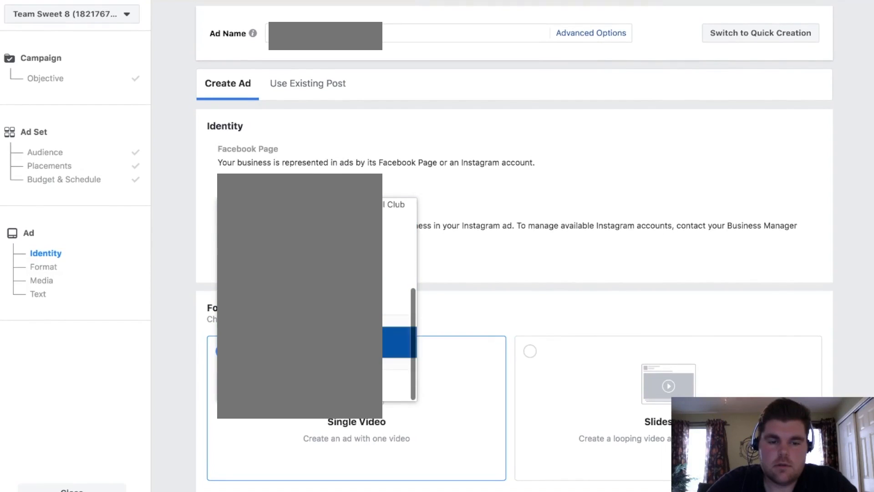
scroll(319, 296, up, 3)
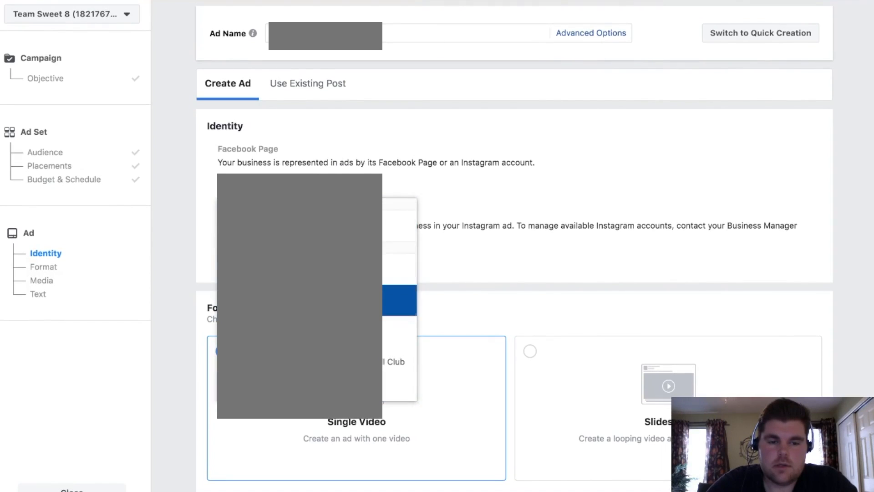
scroll(319, 296, up, 1)
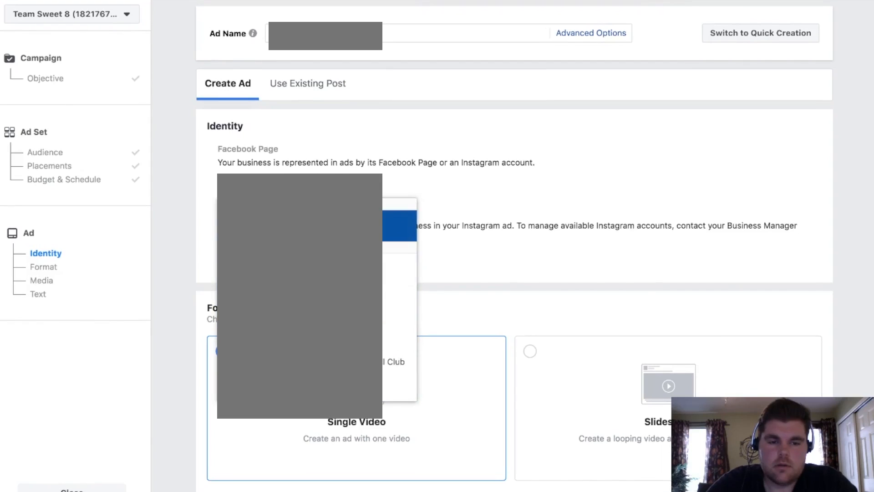
click(398, 269)
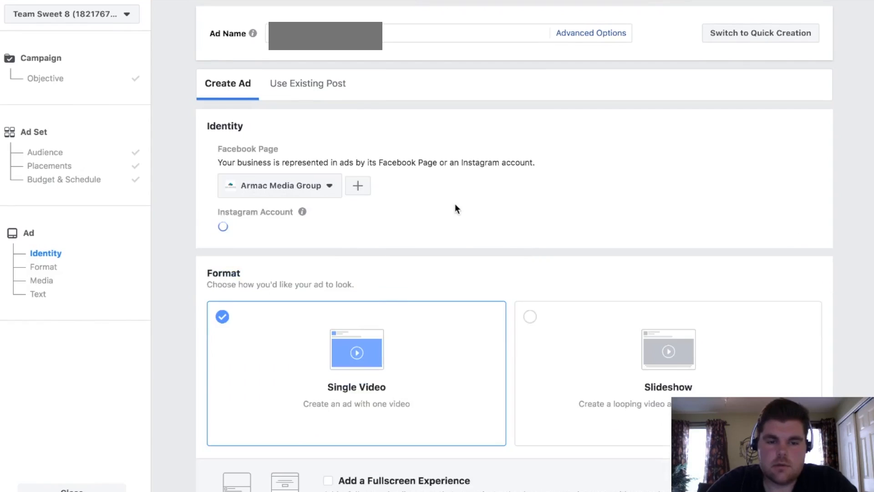
Keep the Single Video format and add the Healthy Goodness Shipment video from the account's video library
scroll(455, 205, down, 5)
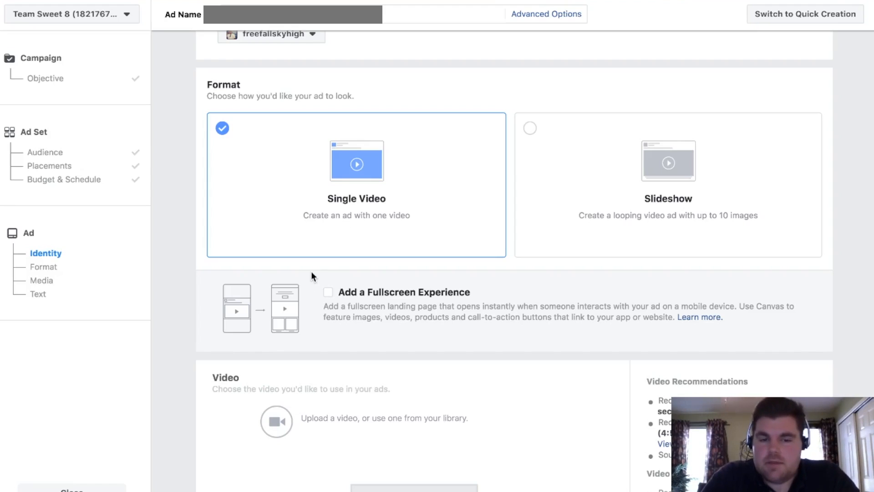
scroll(309, 279, down, 5)
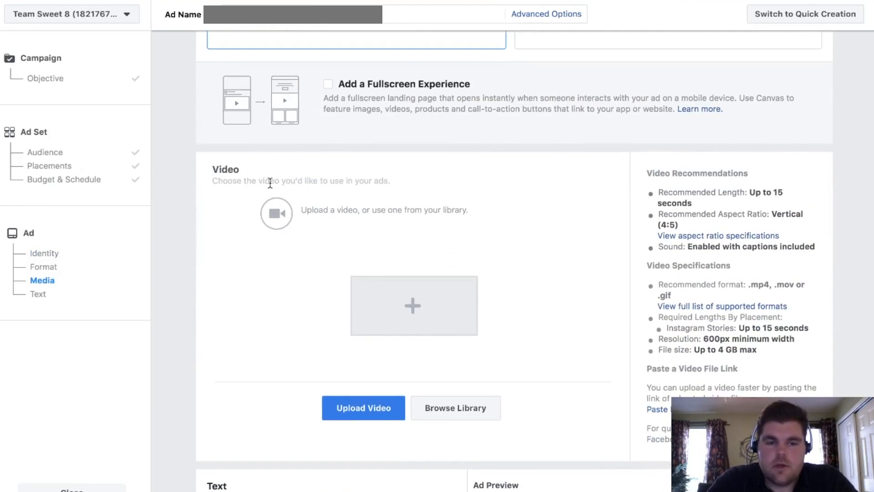
scroll(520, 291, down, 5)
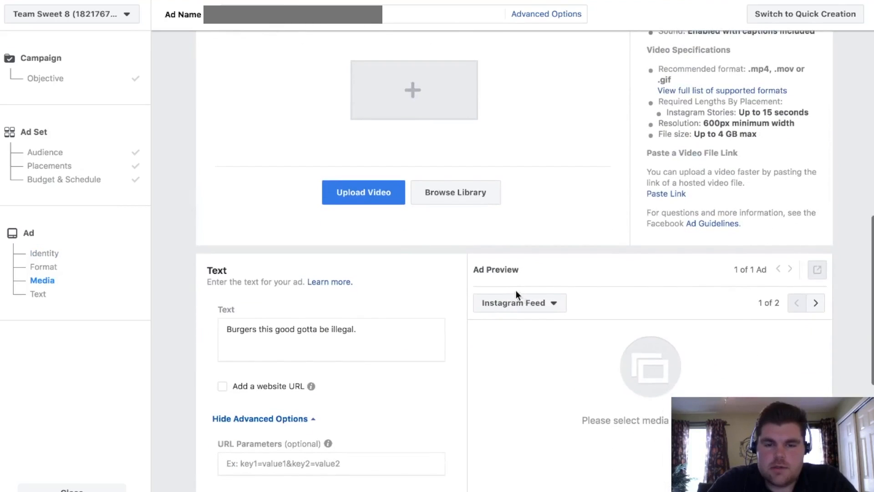
click(458, 194)
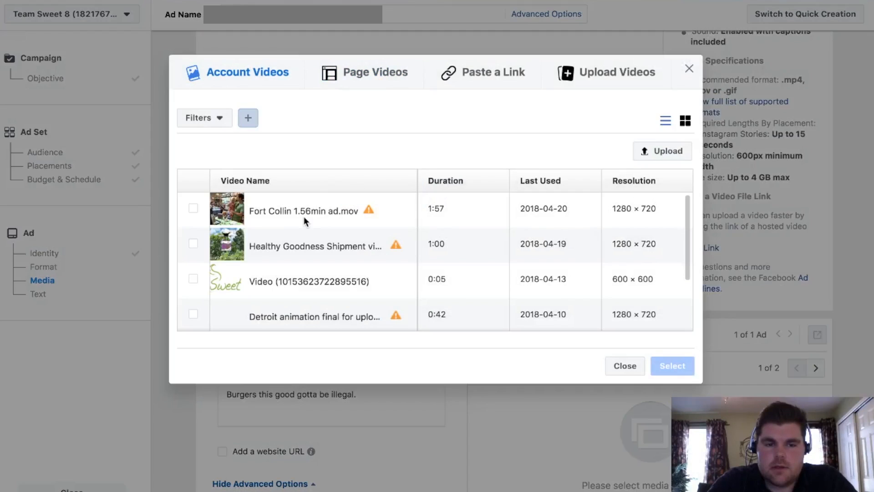
scroll(248, 236, down, 2)
scroll(249, 240, up, 2)
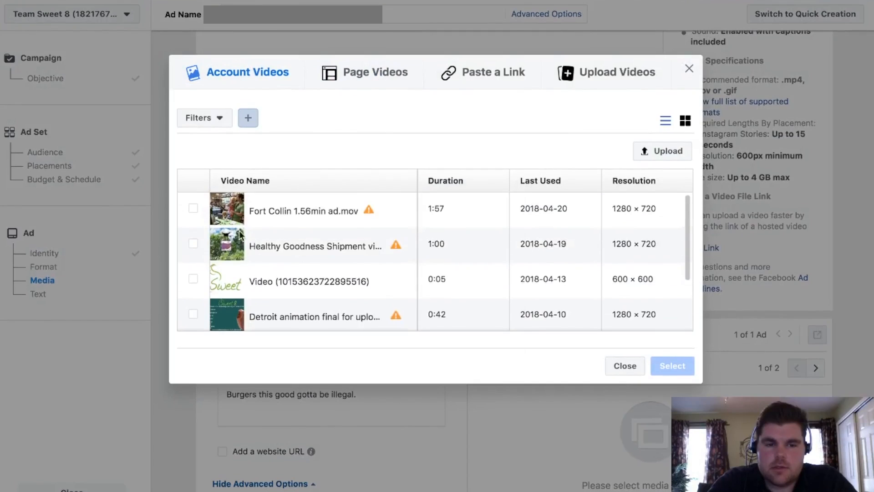
click(193, 245)
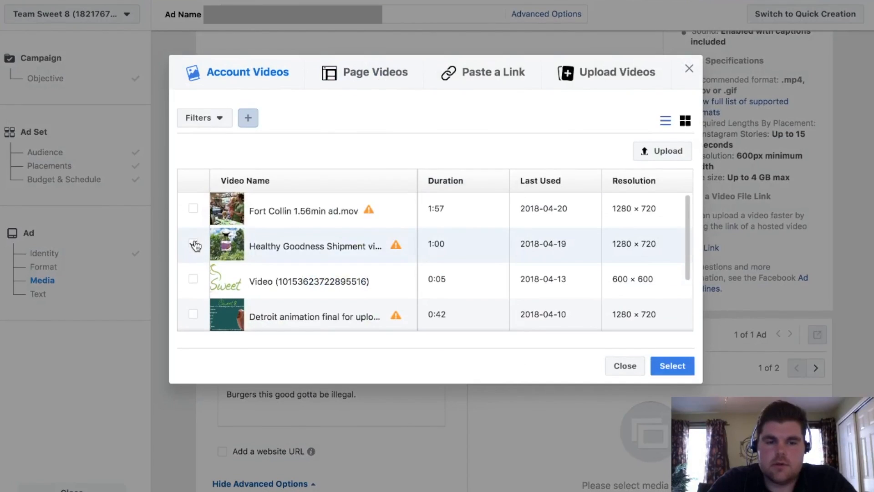
click(670, 365)
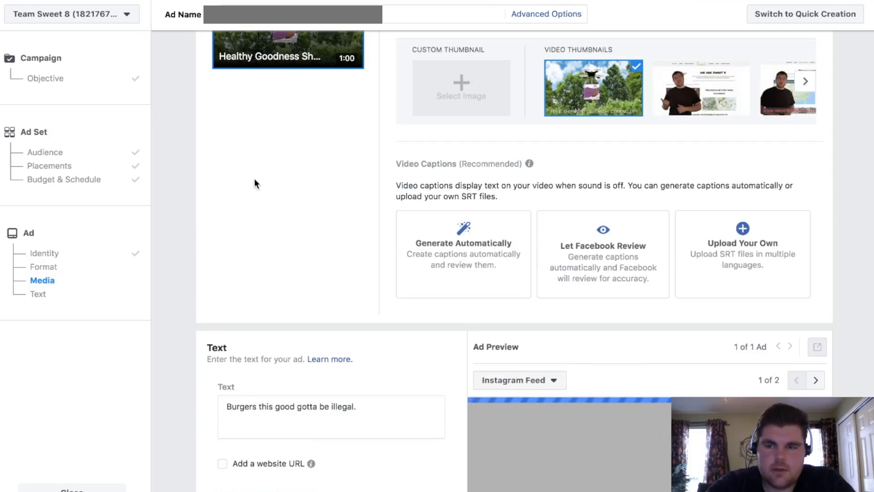
Review the ad's identity, format, selected video, preview image thumbnails and video caption options
scroll(262, 146, up, 1)
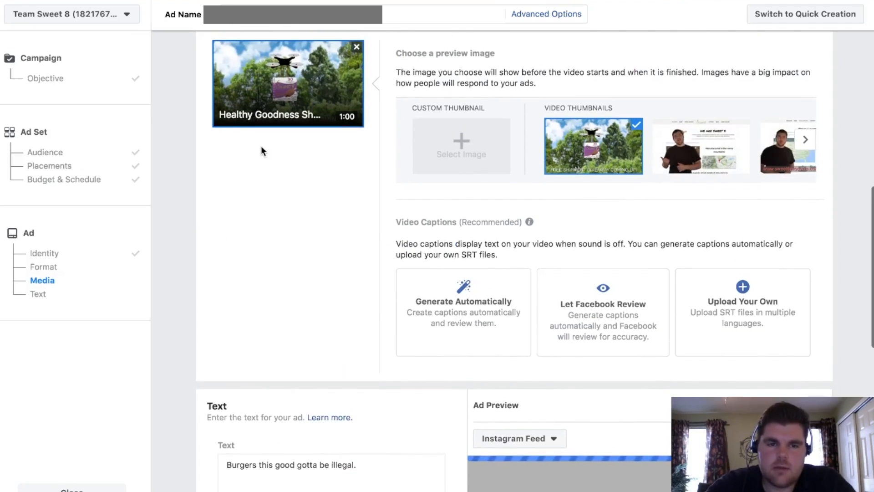
scroll(385, 139, down, 3)
scroll(384, 139, up, 10)
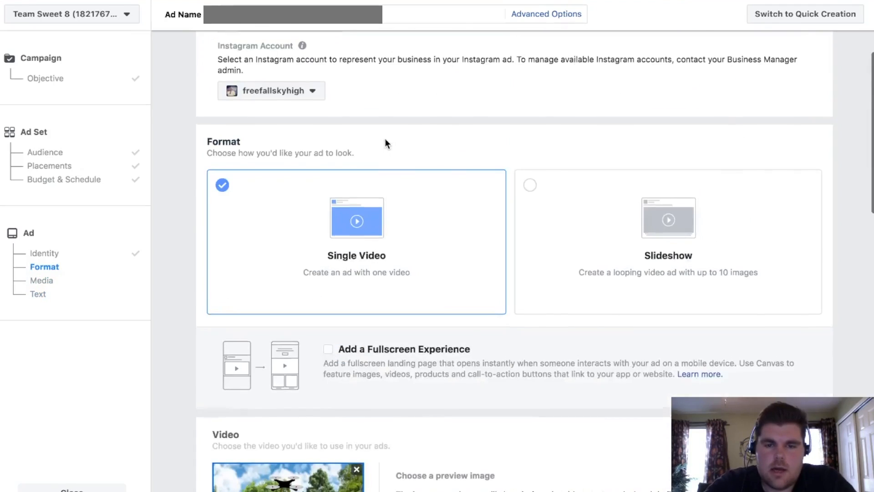
scroll(385, 139, down, 3)
scroll(460, 205, up, 5)
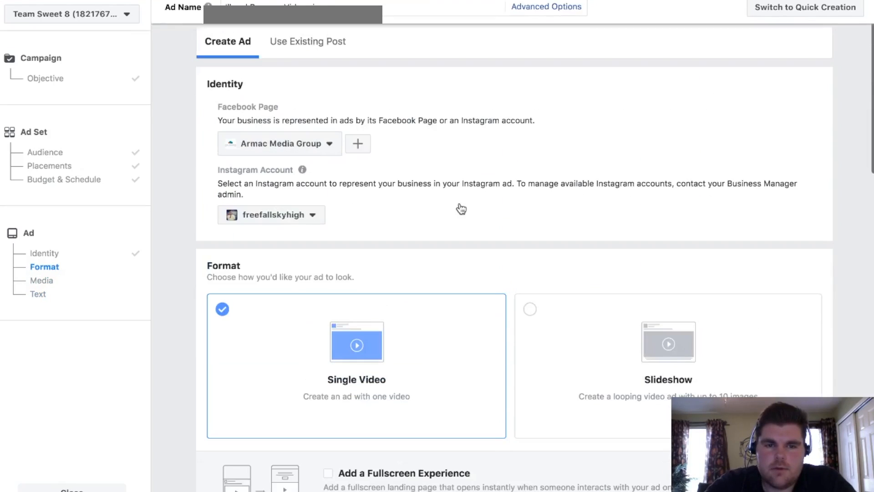
scroll(404, 314, up, 1)
scroll(405, 311, down, 3)
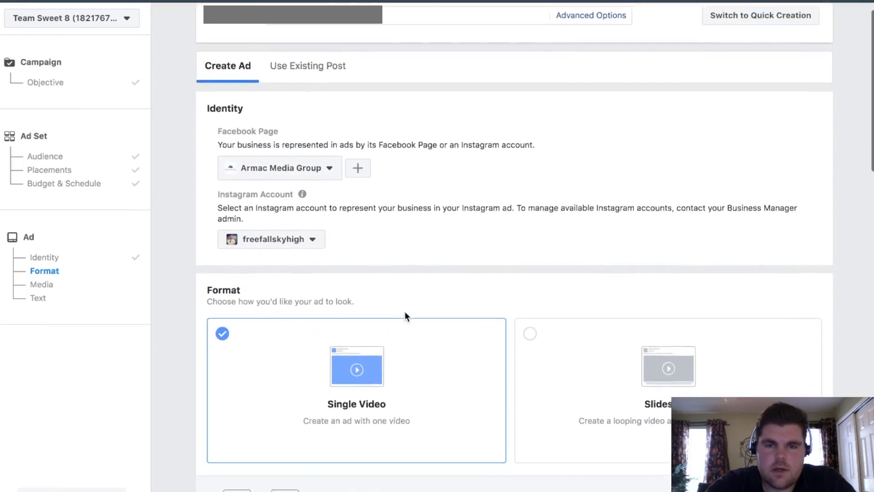
scroll(407, 317, down, 5)
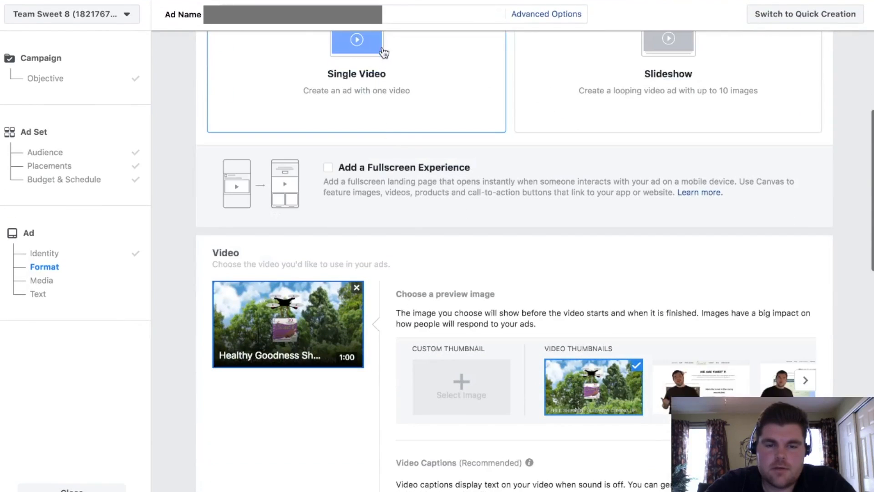
scroll(418, 159, up, 3)
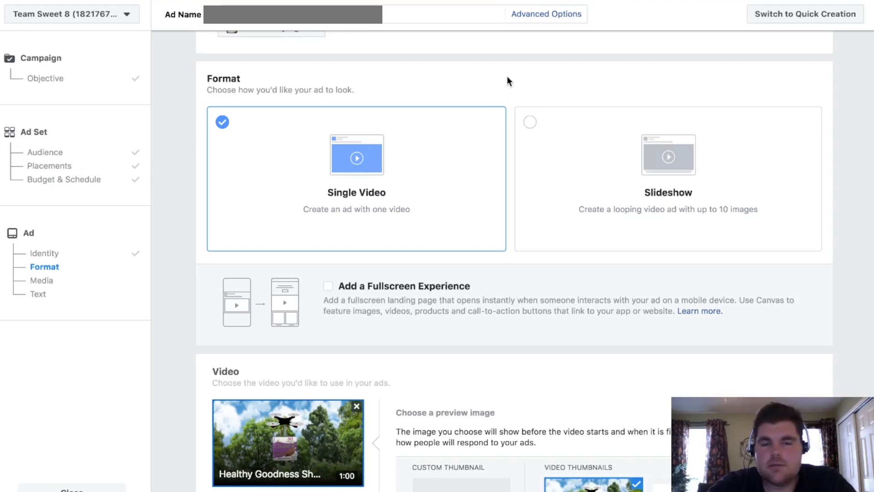
scroll(507, 82, down, 8)
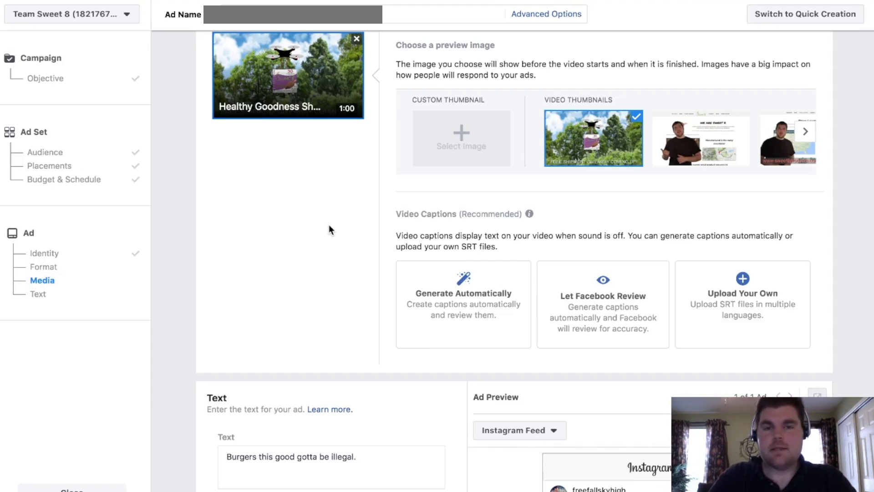
scroll(329, 225, down, 1)
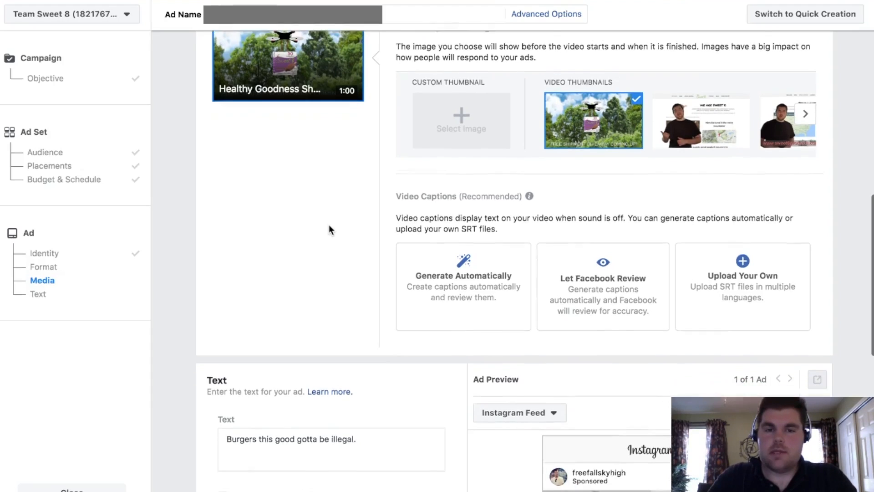
scroll(328, 225, up, 1)
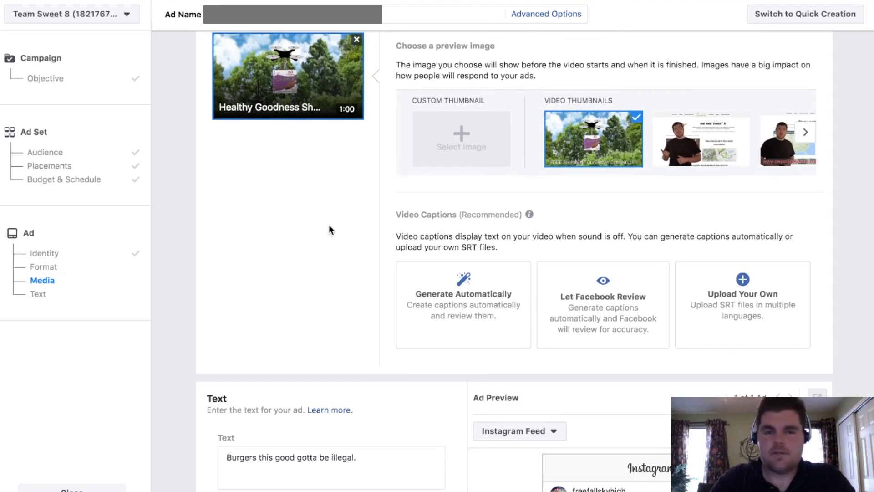
scroll(329, 225, down, 2)
scroll(329, 225, up, 2)
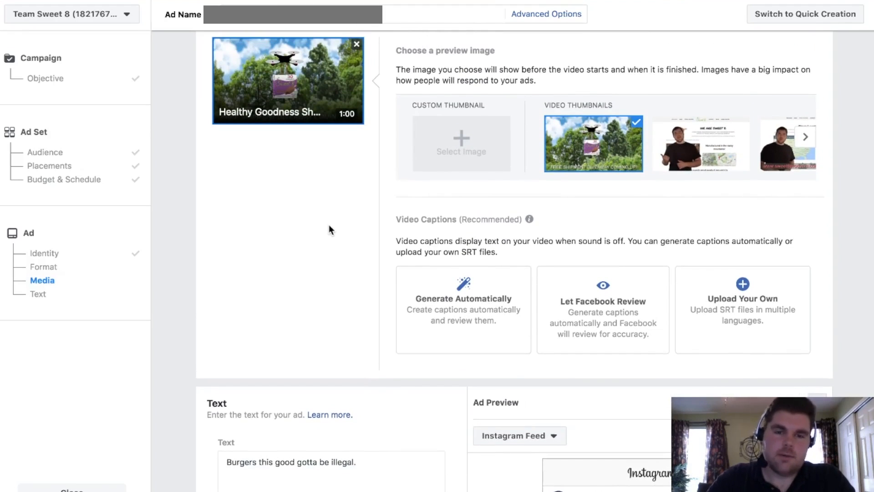
Replace the ad text with the placeholder "sdkfjlk;adjfkasjd;" and look at the placement choices for the ad preview
scroll(328, 225, down, 5)
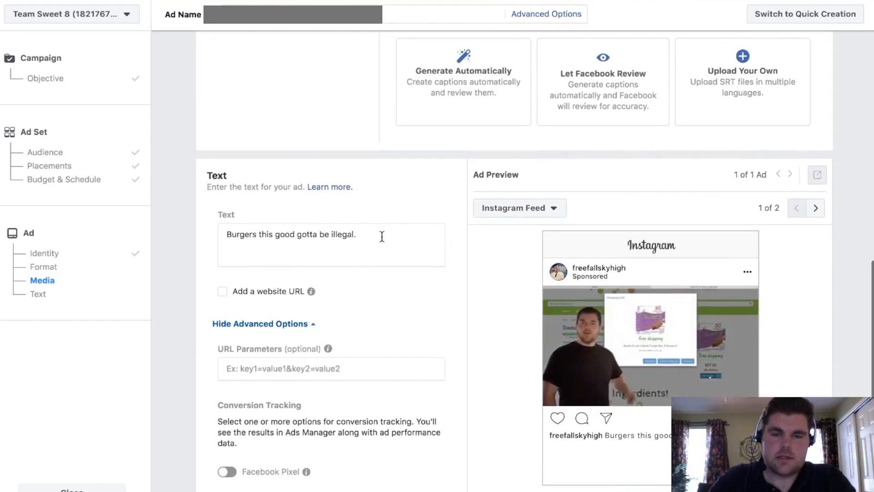
scroll(382, 236, down, 1)
click(382, 203)
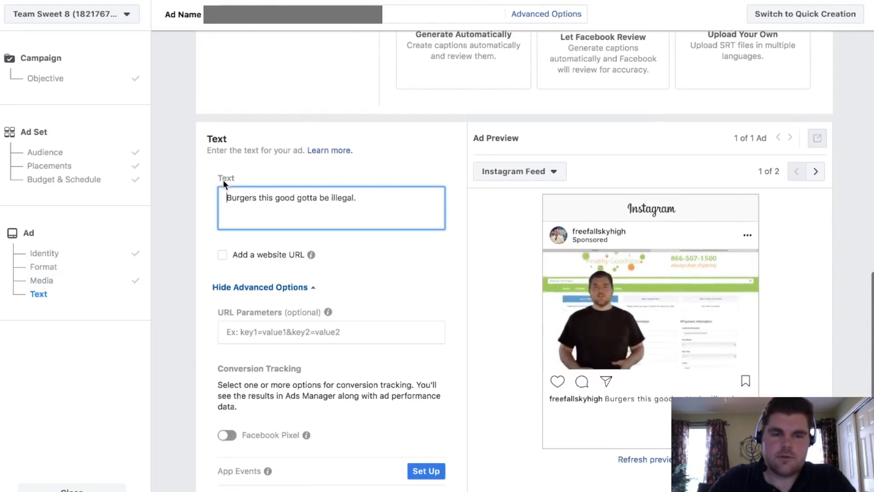
click(368, 199)
drag(369, 200, 181, 193)
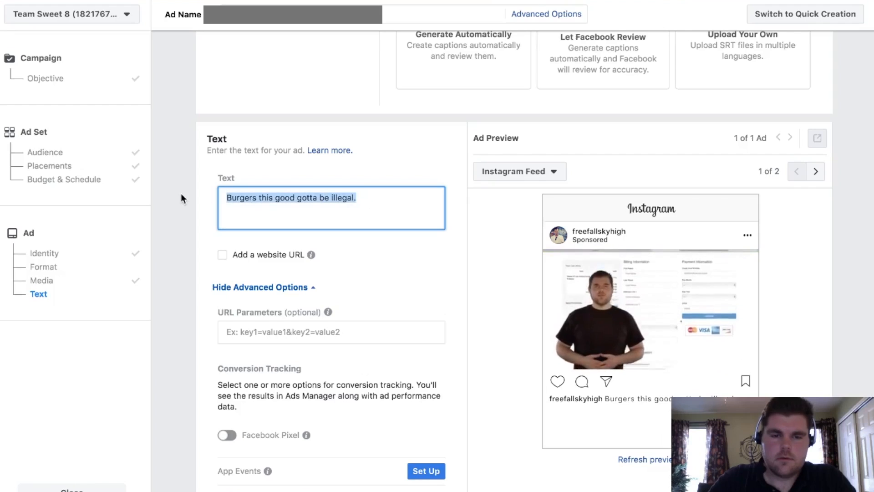
text(sdkfjlk;adjfkasjd;)
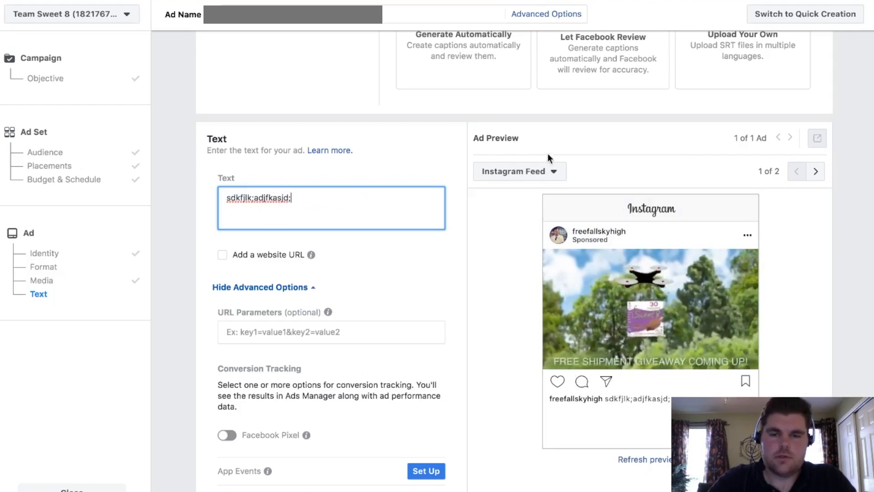
click(550, 174)
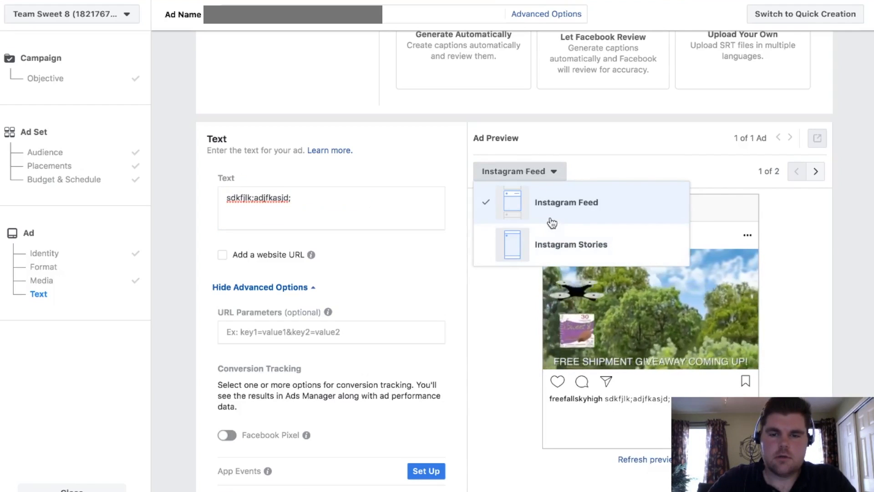
click(622, 146)
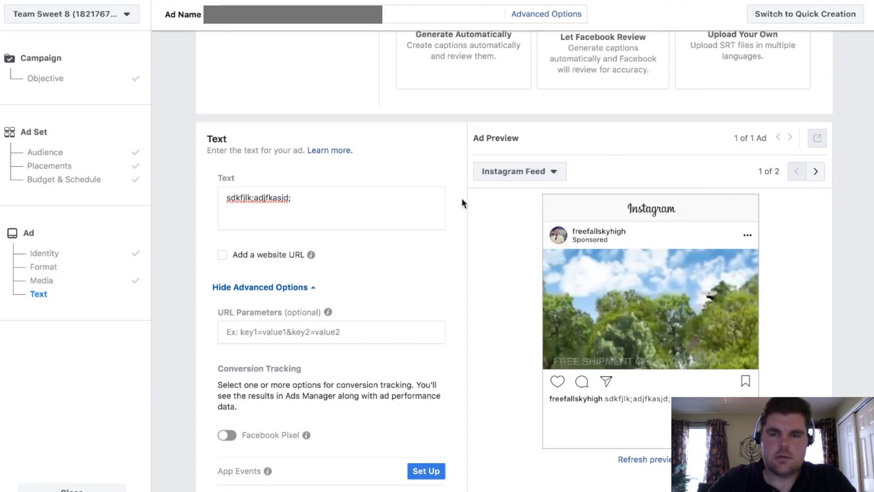
Return to the ad set's placements and enable Facebook Feeds, leaving Instant Articles, In-Stream Videos, Suggested Videos and Marketplace off
scroll(462, 200, up, 13)
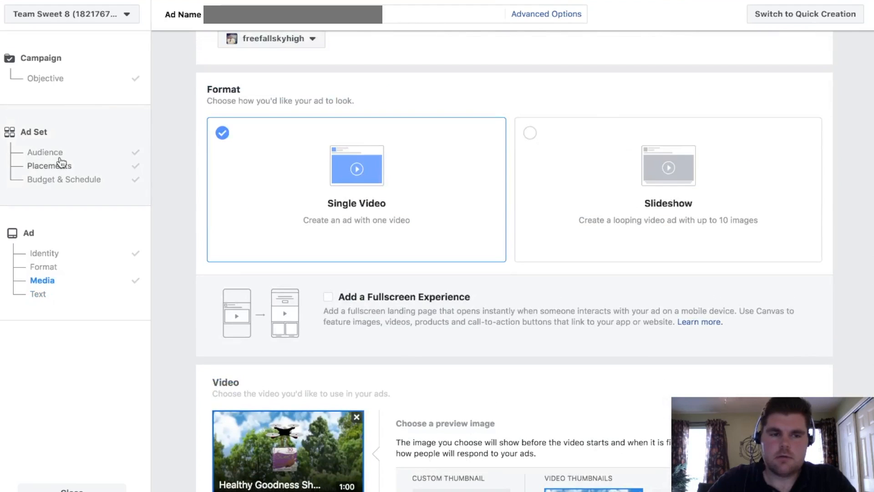
click(61, 163)
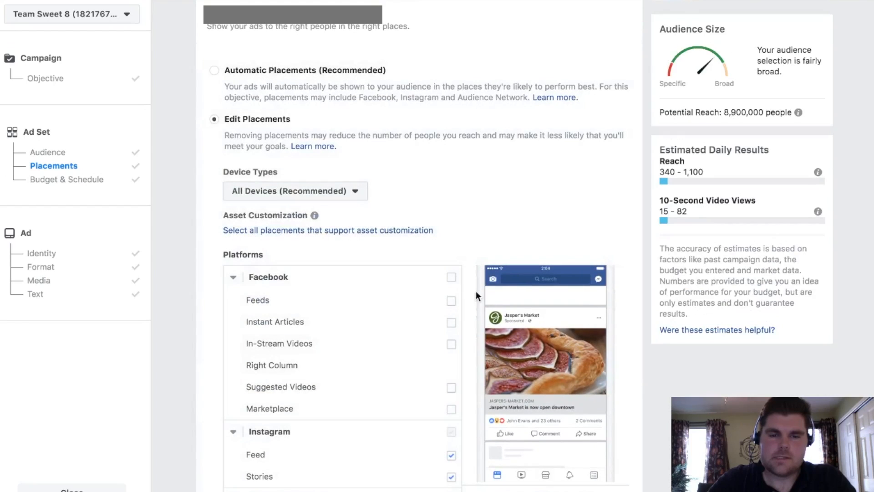
click(451, 277)
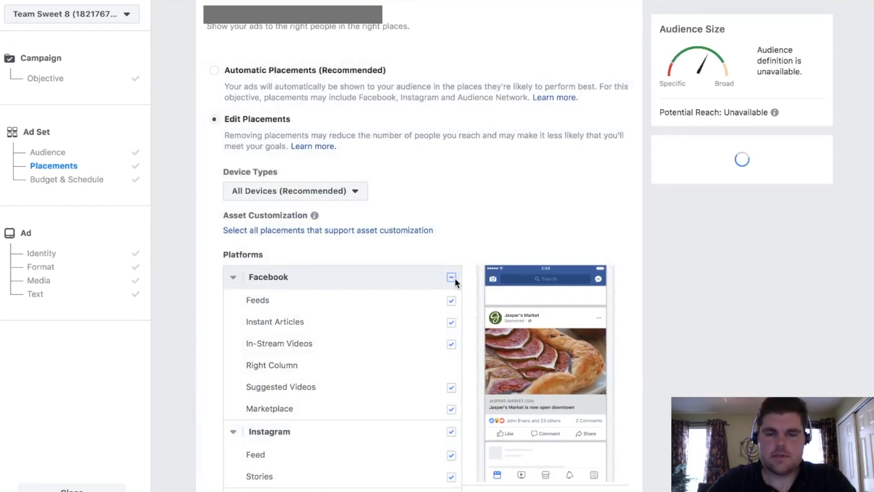
click(451, 323)
click(453, 343)
click(453, 387)
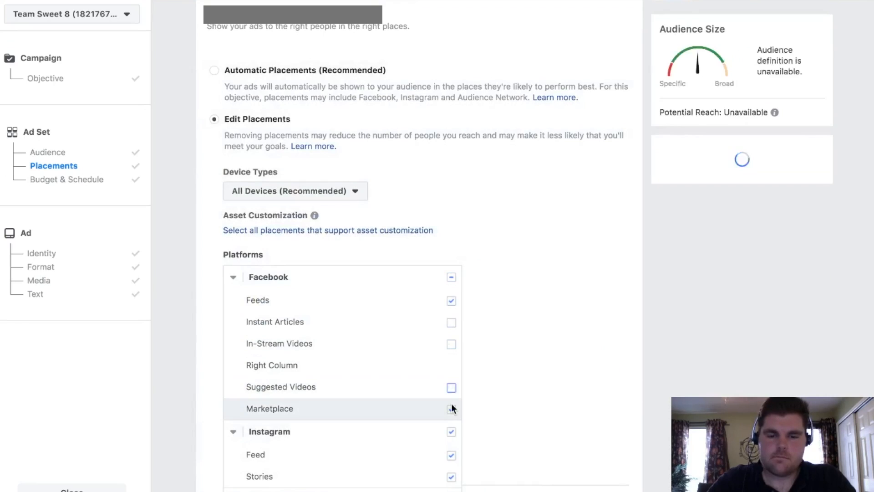
click(452, 408)
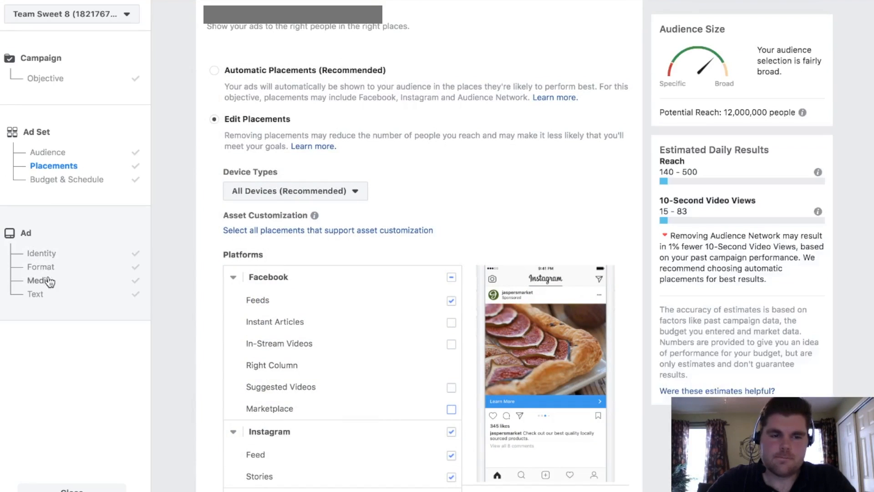
Return to the ad's text section, preview the ad in Instagram Stories and Instagram Feed, and check the selected video's length
click(44, 253)
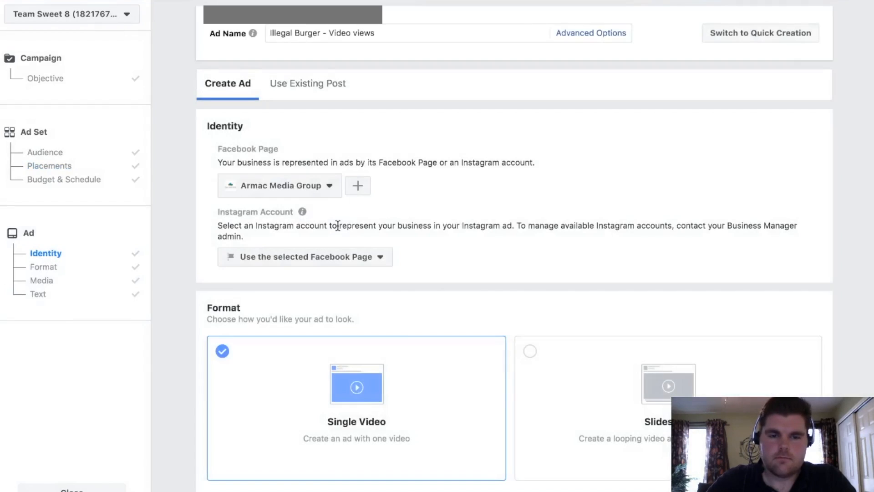
scroll(338, 226, down, 20)
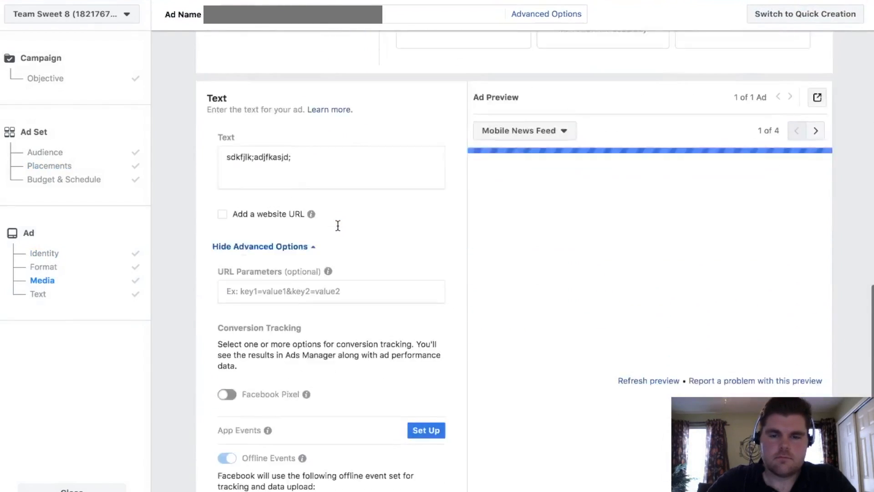
scroll(338, 225, down, 1)
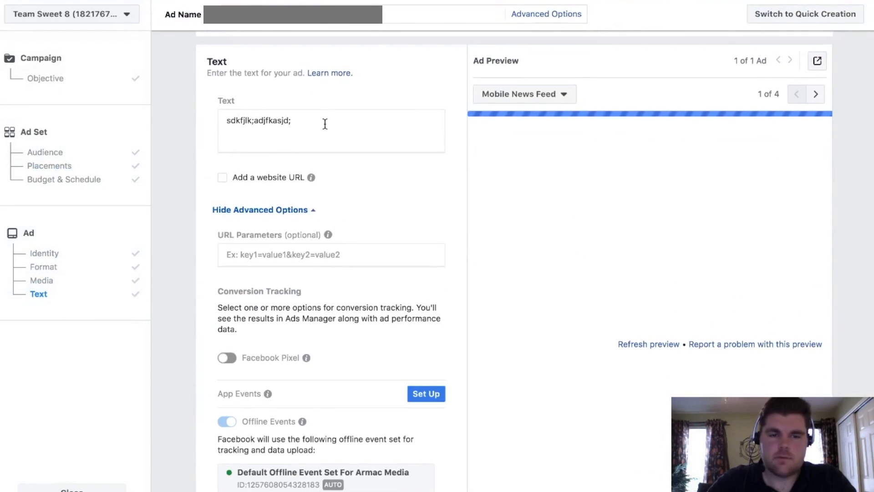
click(558, 99)
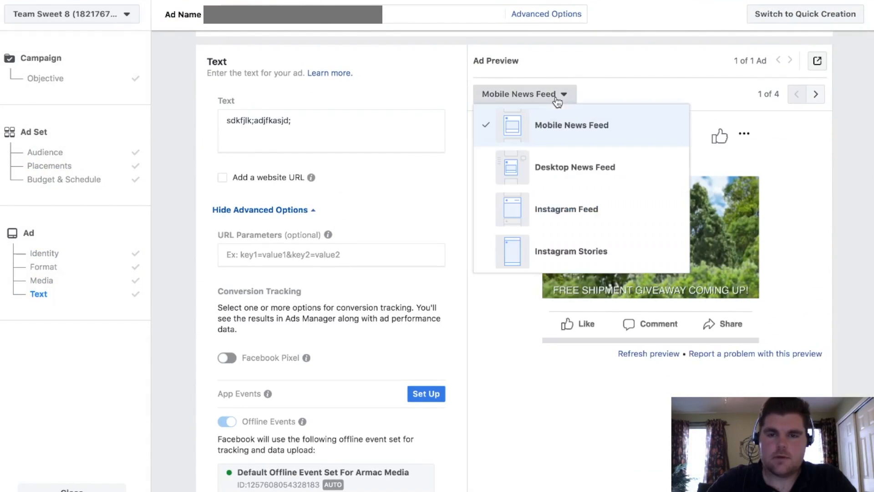
click(571, 250)
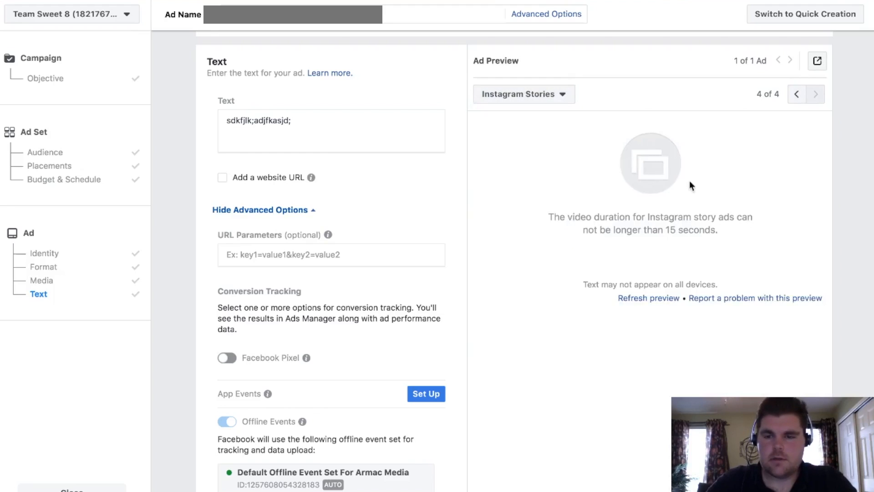
click(548, 93)
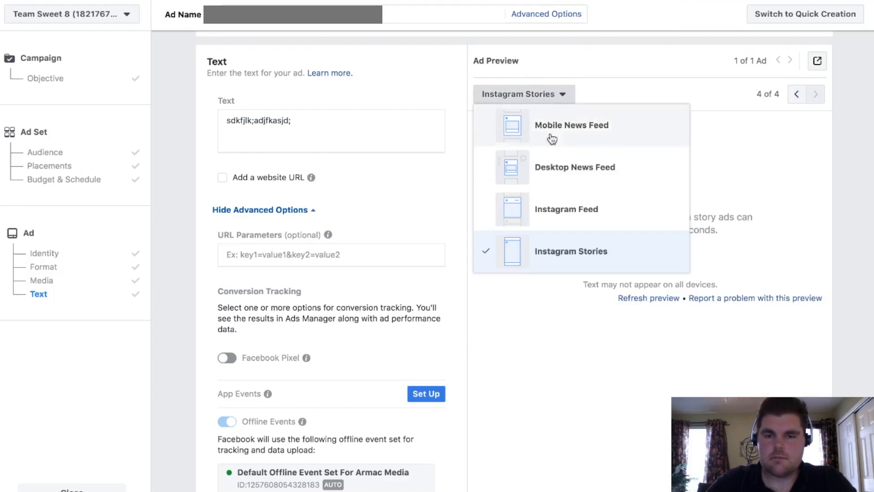
click(567, 209)
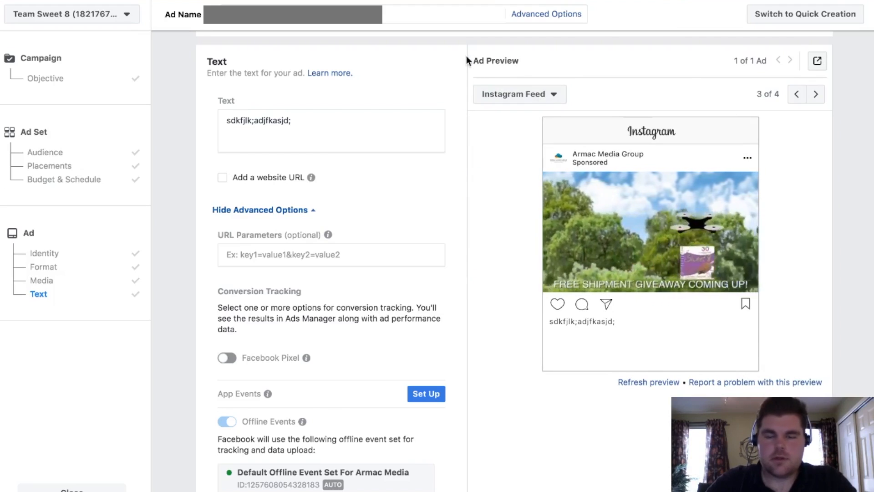
click(552, 95)
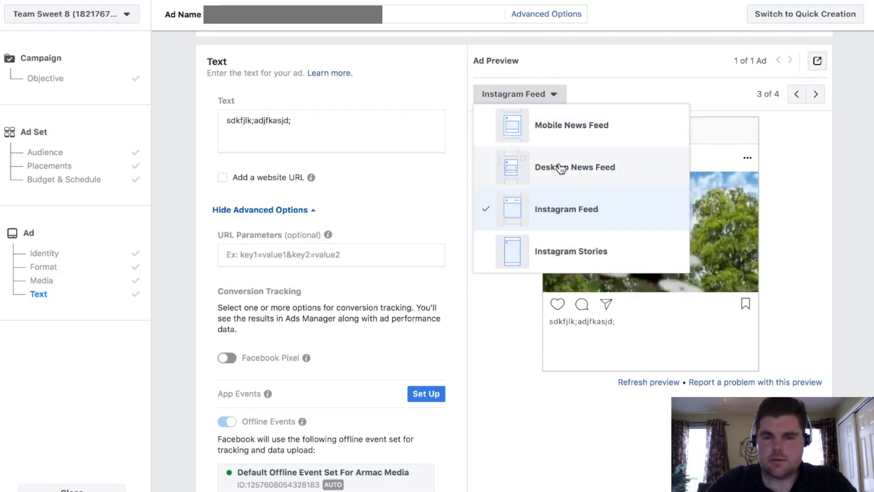
click(518, 311)
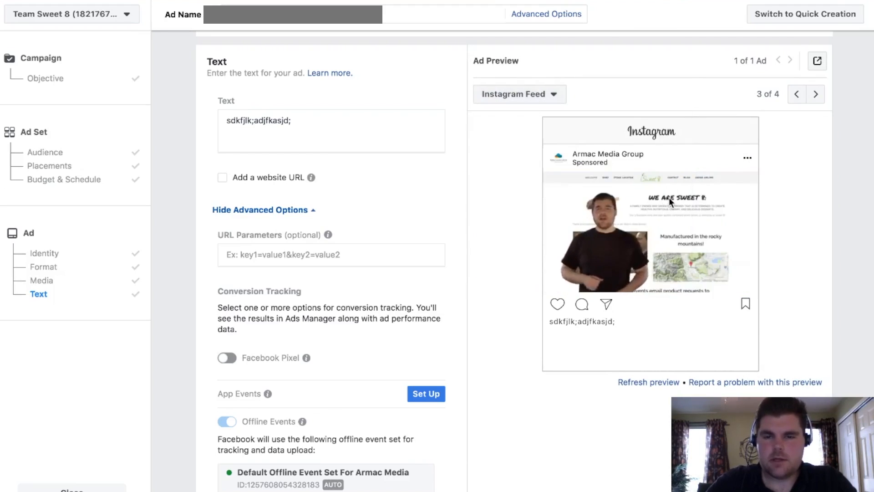
scroll(383, 251, up, 10)
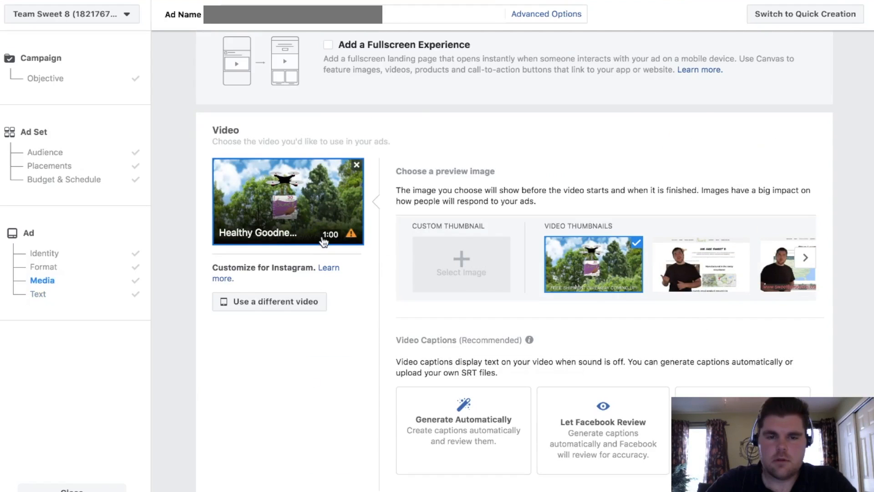
scroll(375, 318, down, 10)
scroll(375, 318, up, 4)
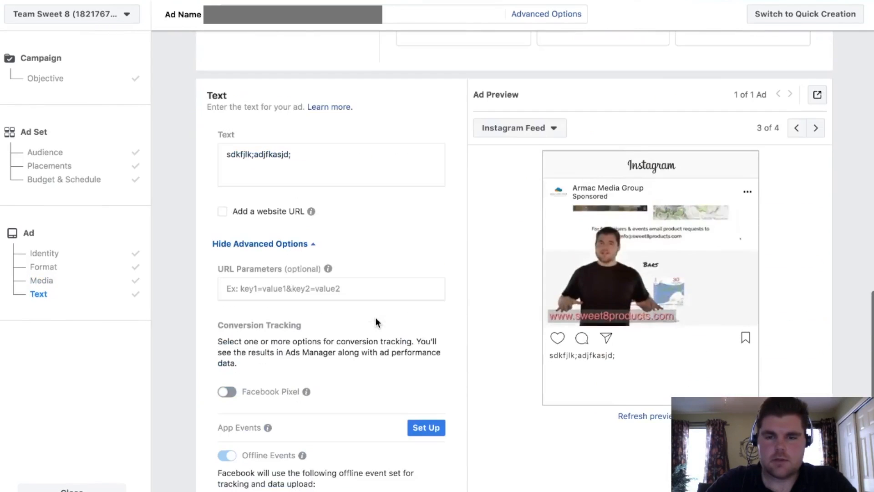
Compare the ad preview in Mobile News Feed and Desktop News Feed, finishing on Desktop News Feed
click(535, 128)
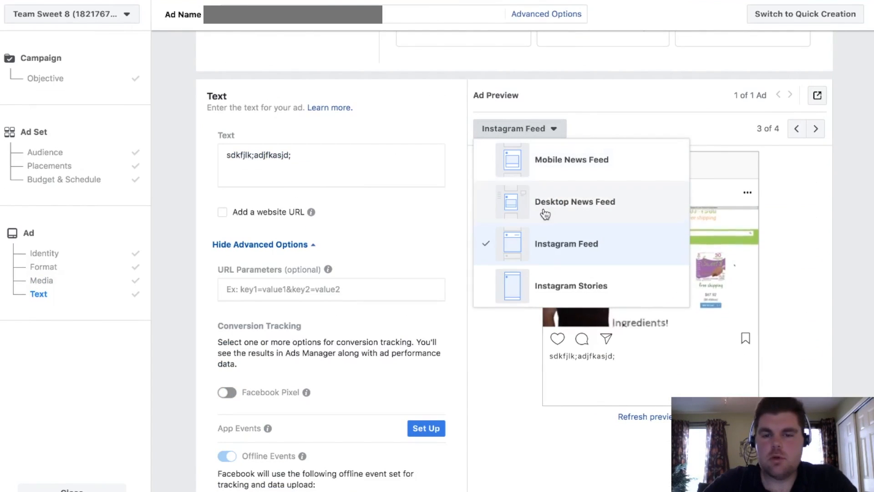
click(545, 143)
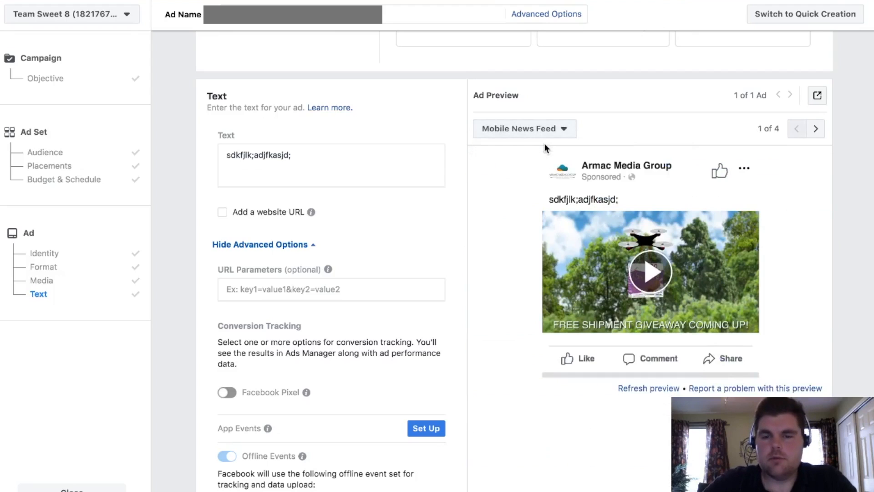
click(550, 135)
click(531, 198)
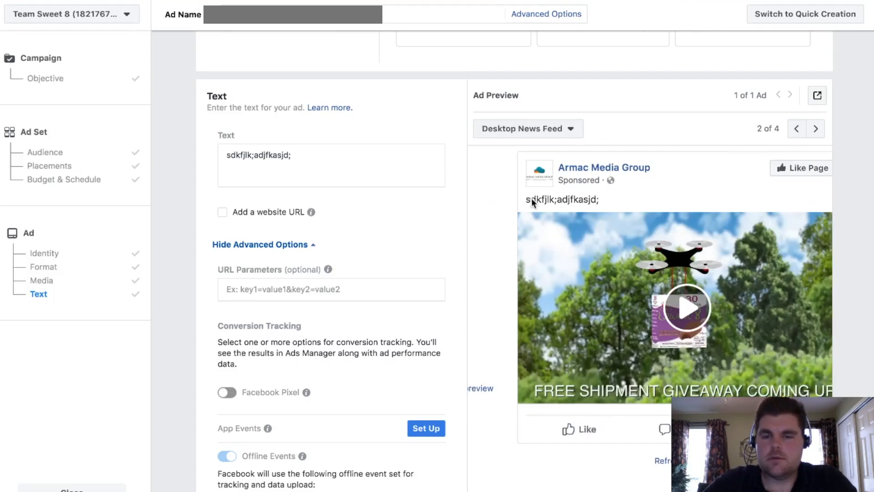
click(529, 131)
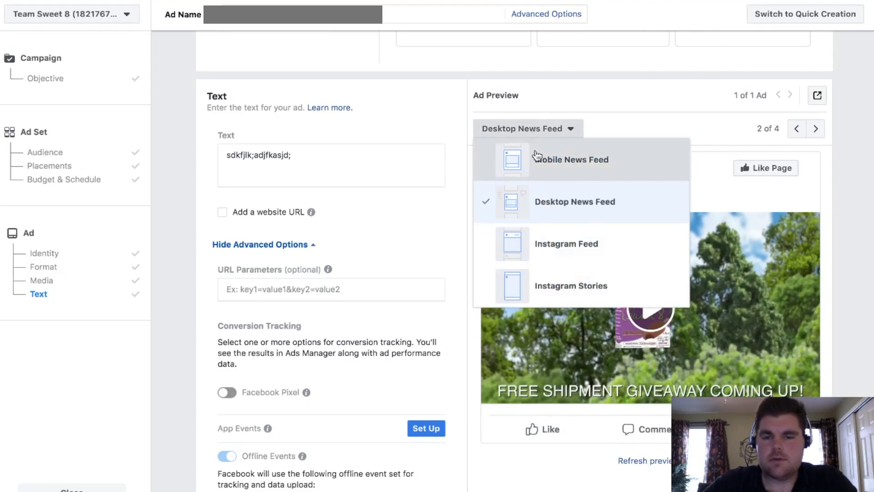
click(536, 152)
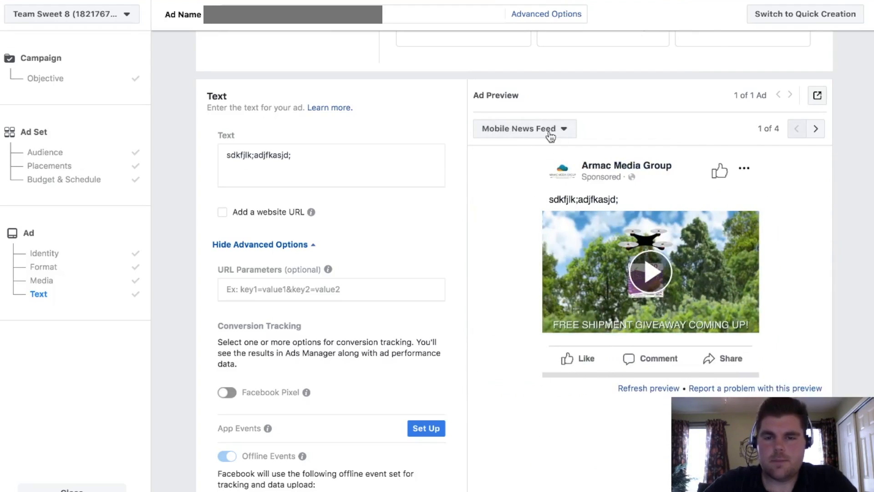
click(548, 133)
click(556, 201)
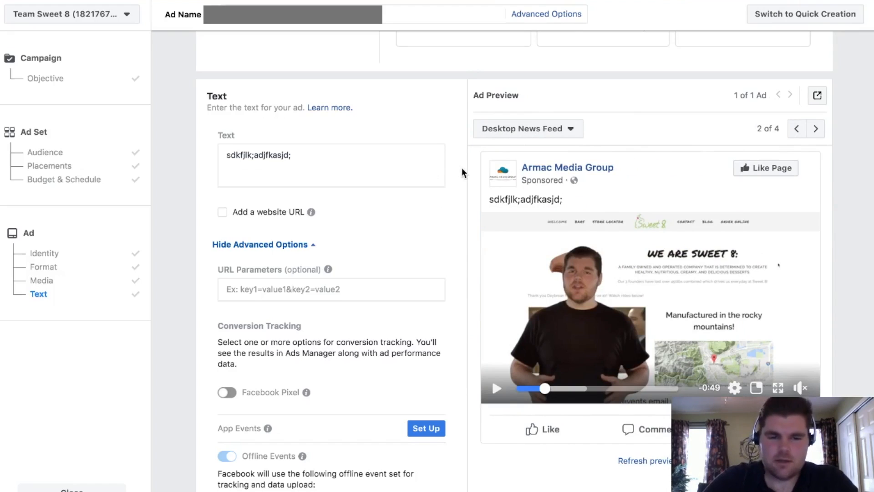
scroll(461, 168, down, 2)
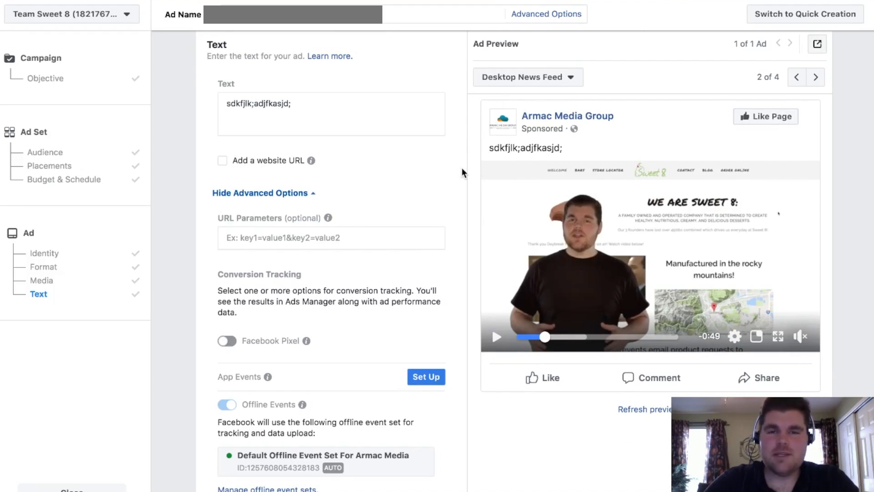
click(222, 161)
click(292, 222)
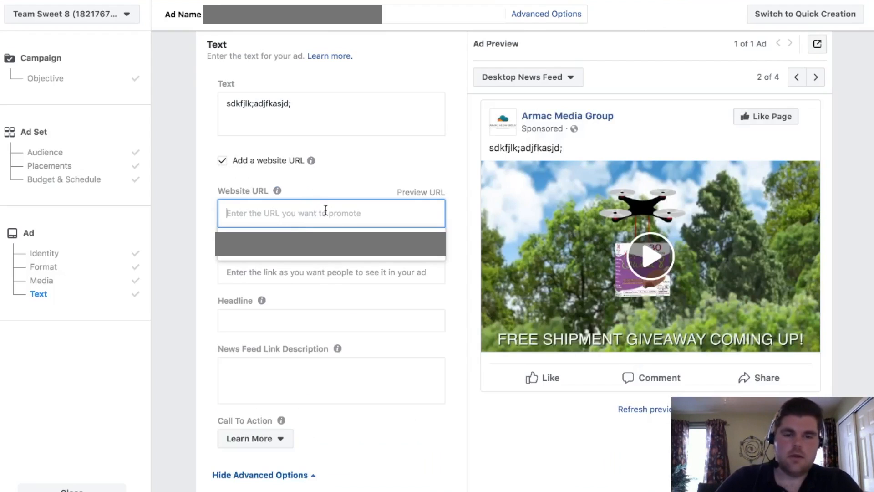
text(www.)
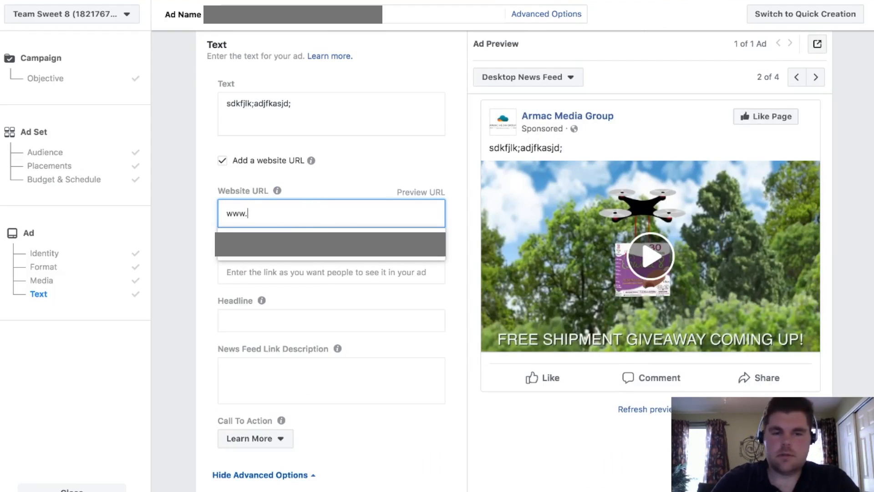
text(armac)
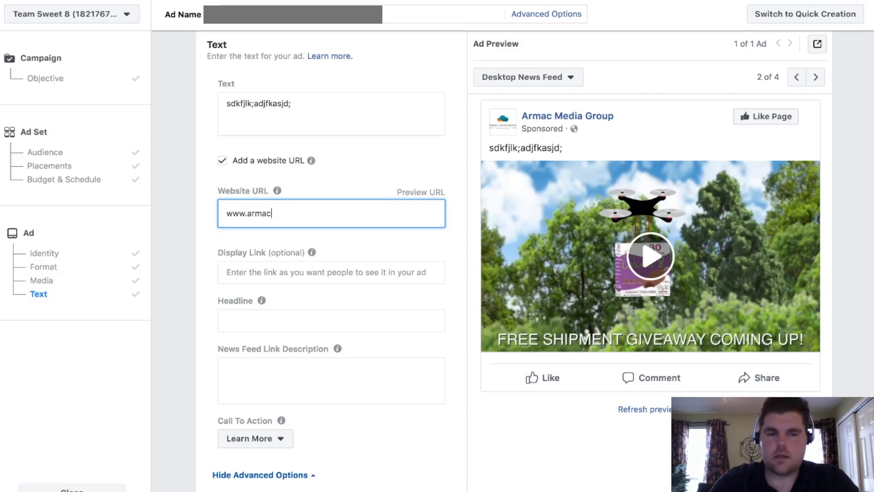
text(media.com)
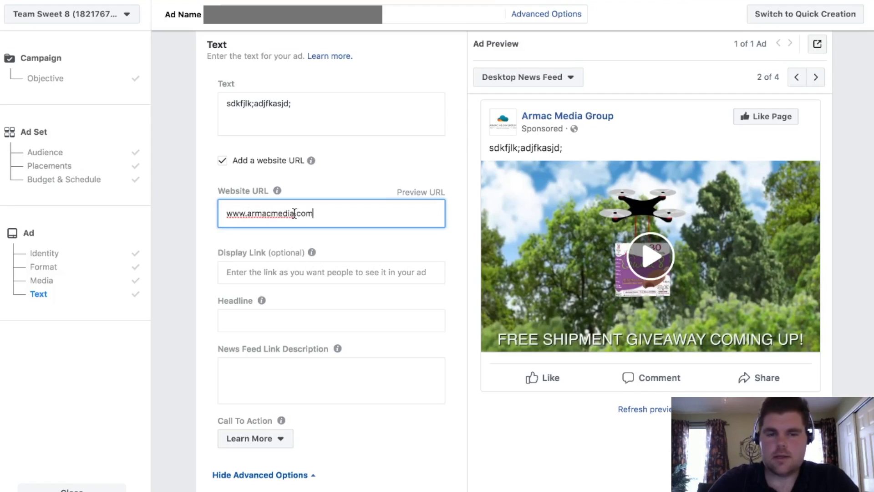
key(Return)
scroll(447, 190, down, 2)
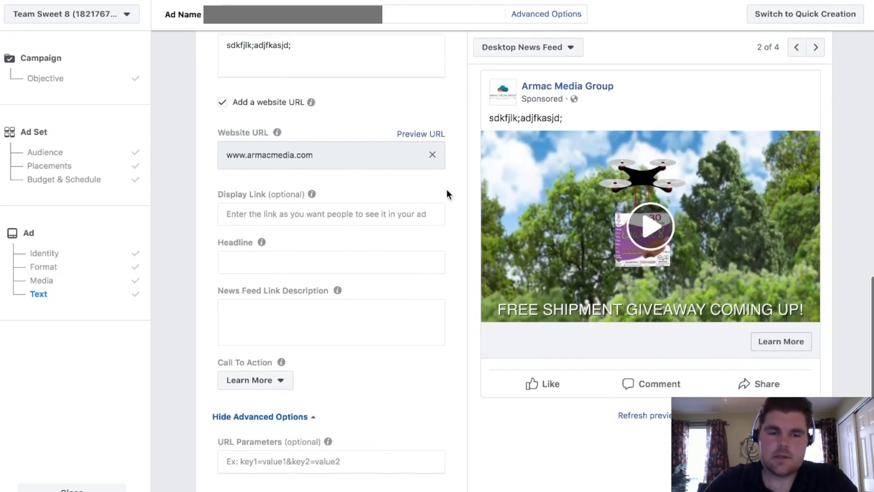
click(369, 212)
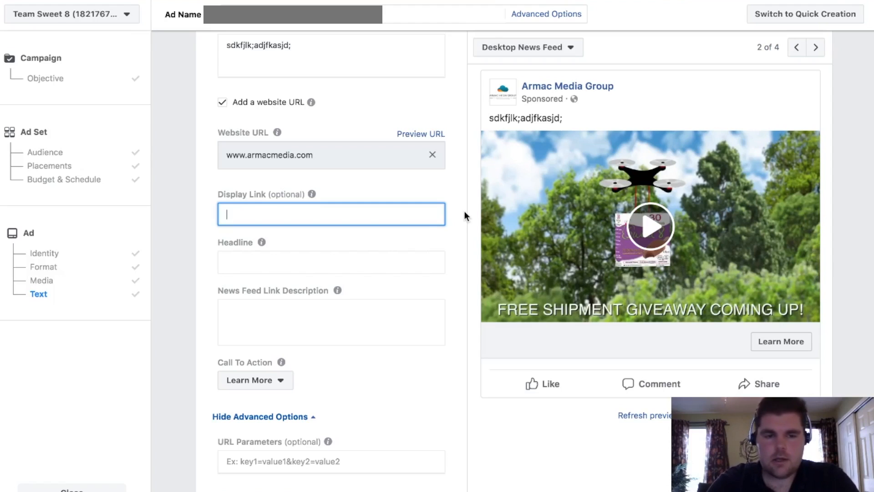
text(www.armac)
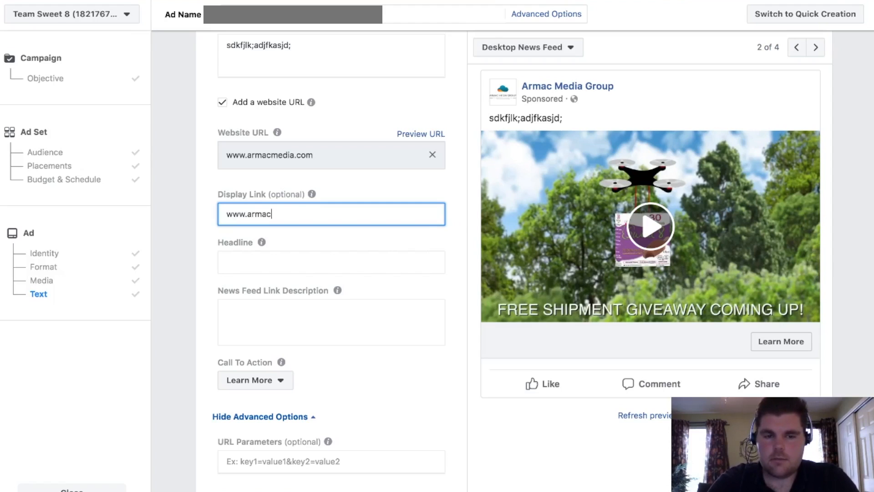
text(media.com)
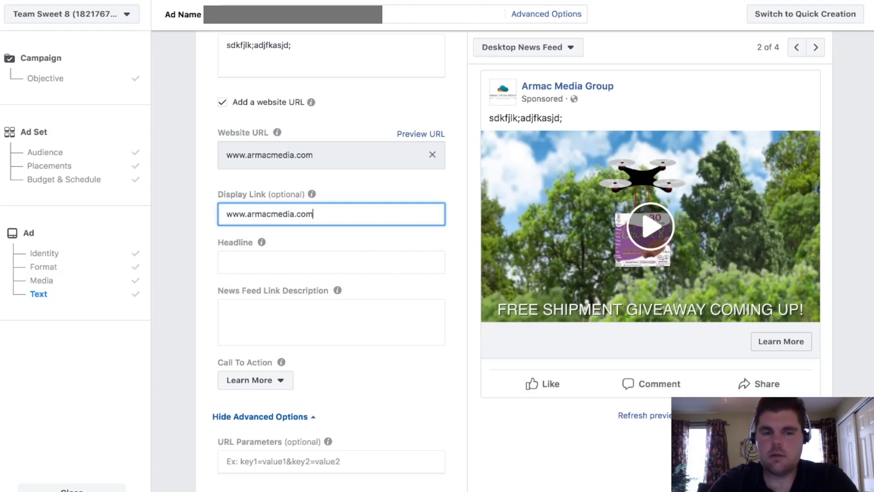
Enter the headline "boogy man" and the placeholder News Feed link description "dahdoflksdjalk;"
click(336, 271)
click(337, 263)
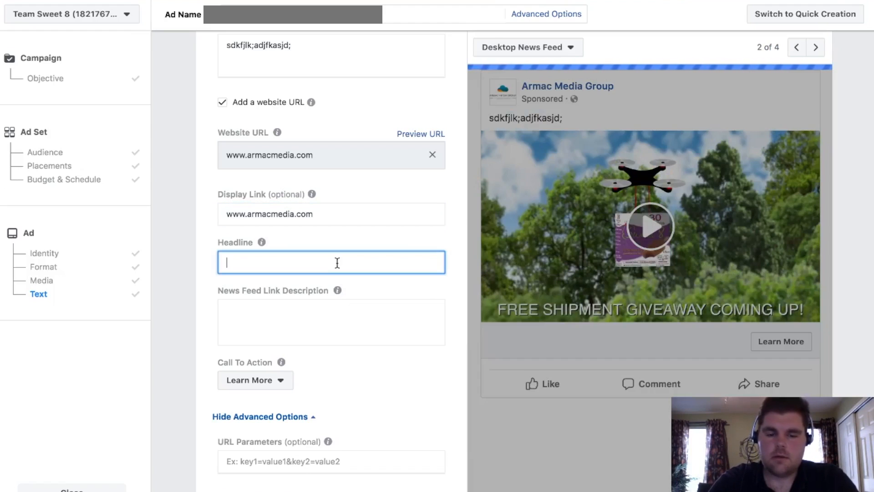
text(boogy man)
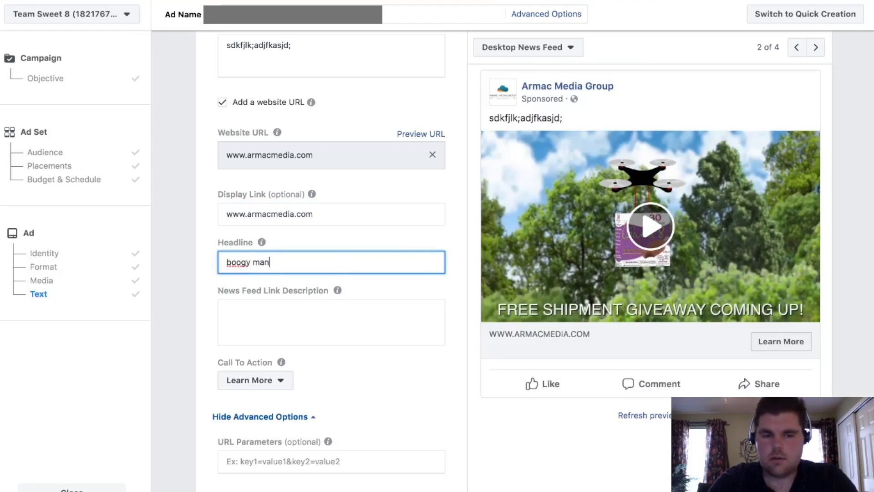
click(355, 300)
click(348, 319)
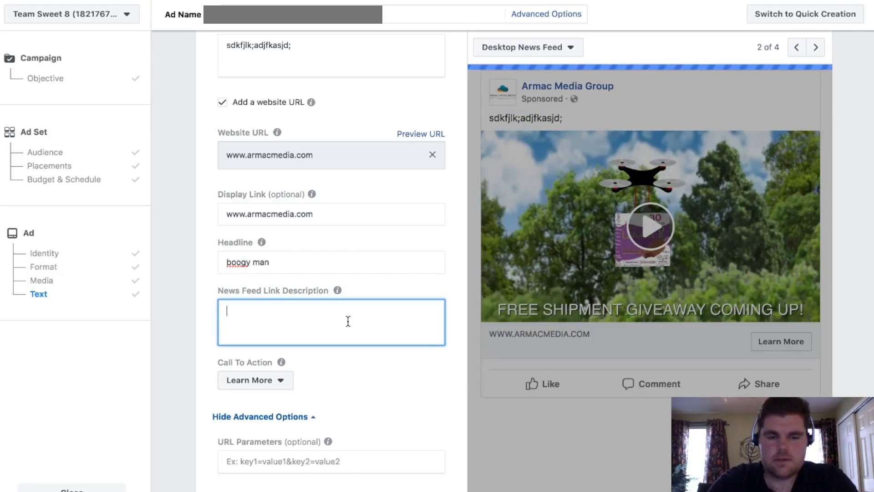
text(dahdoflksdjalk;)
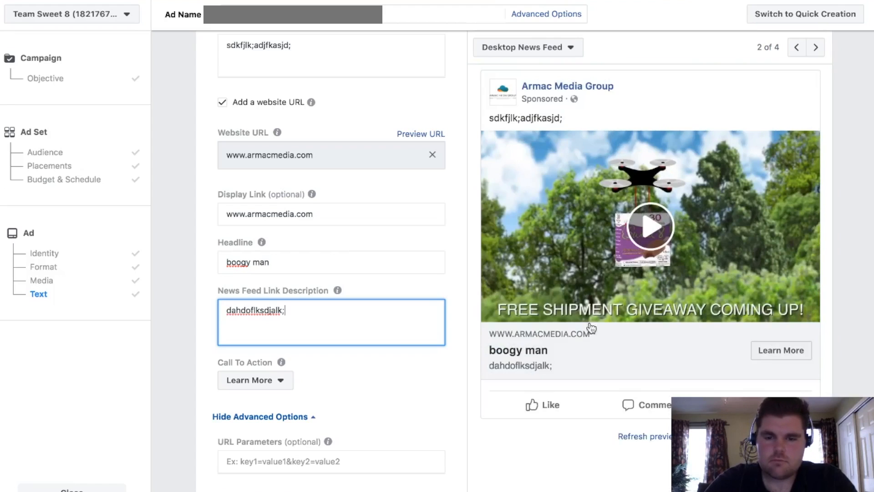
Extend the headline to "boogy man --->" and preview the ad in Mobile News Feed
click(296, 262)
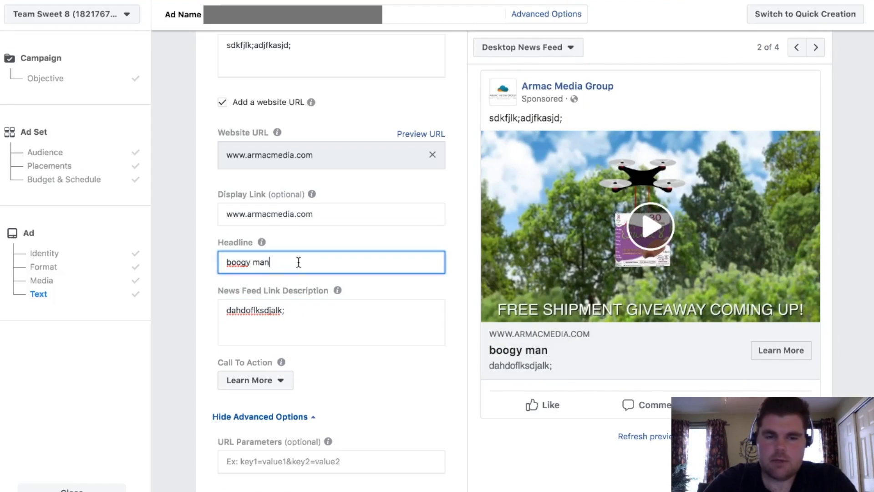
text(_)
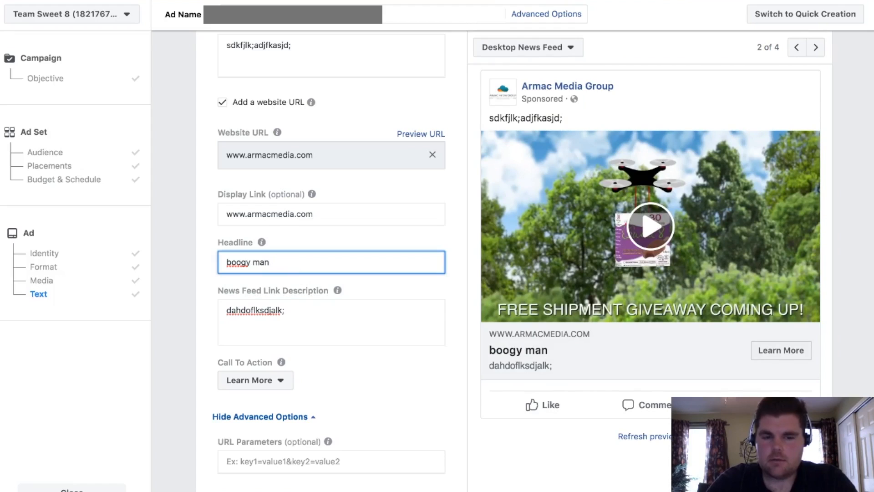
text(---)
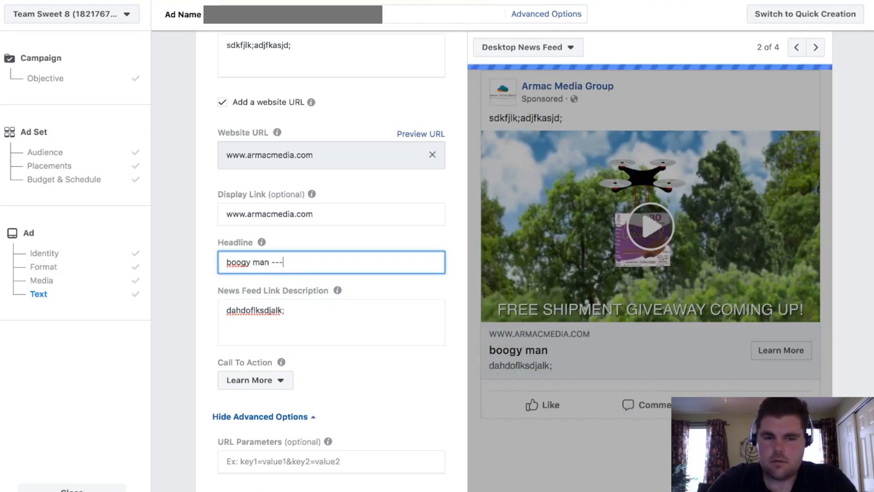
text(>)
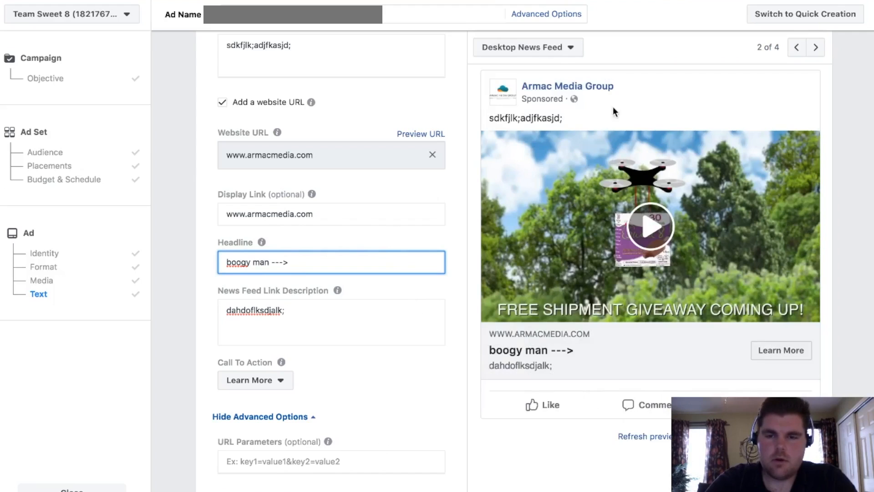
click(575, 54)
click(548, 77)
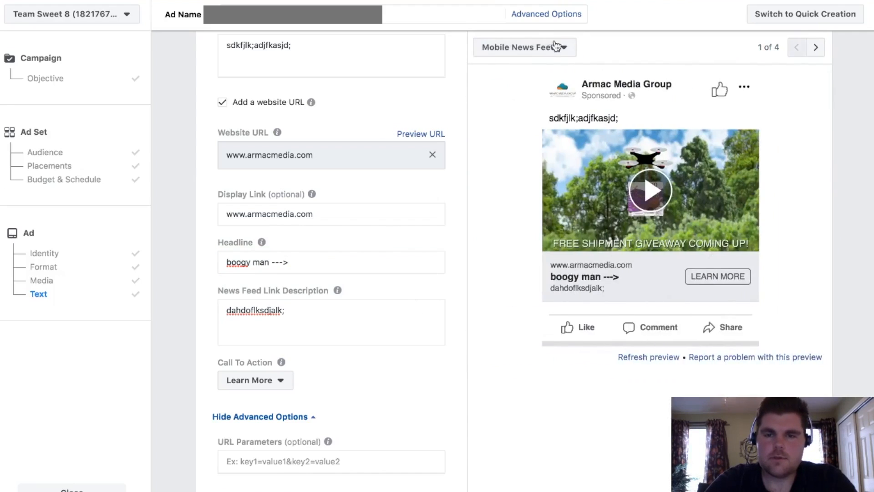
Preview the ad as it would appear in Instagram Feed and in Instagram Stories
click(555, 46)
click(556, 161)
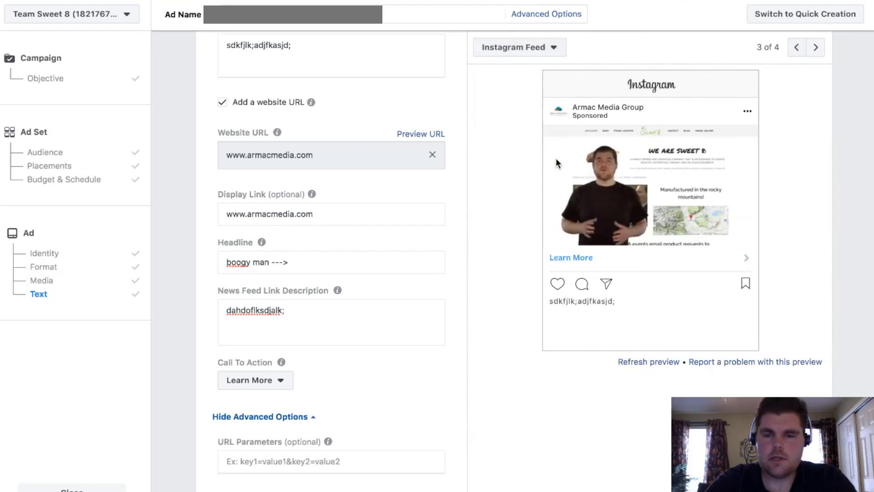
click(541, 48)
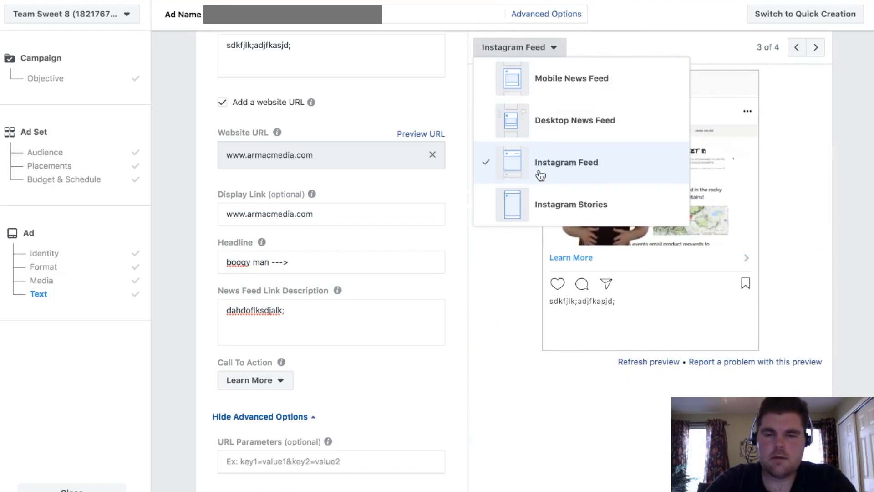
click(537, 205)
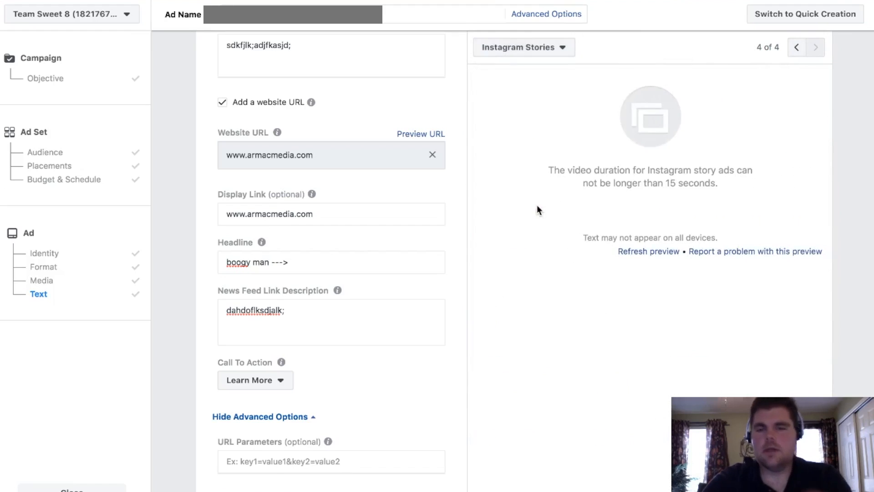
click(531, 56)
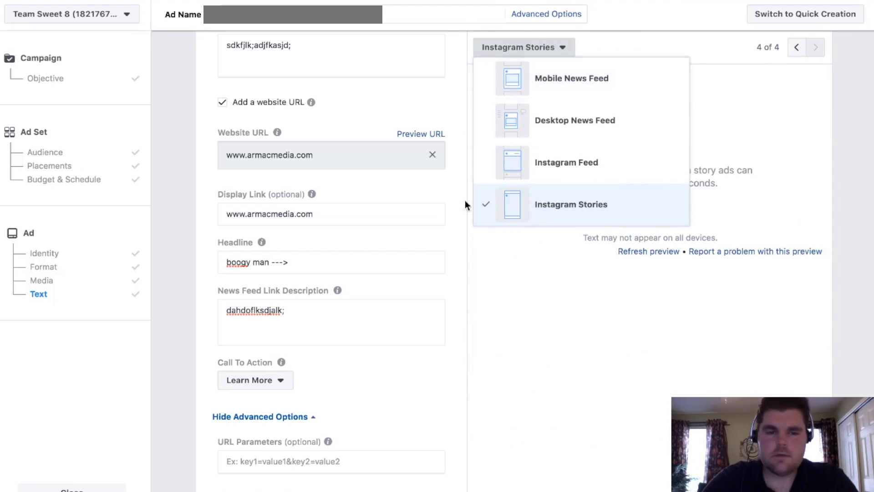
click(450, 258)
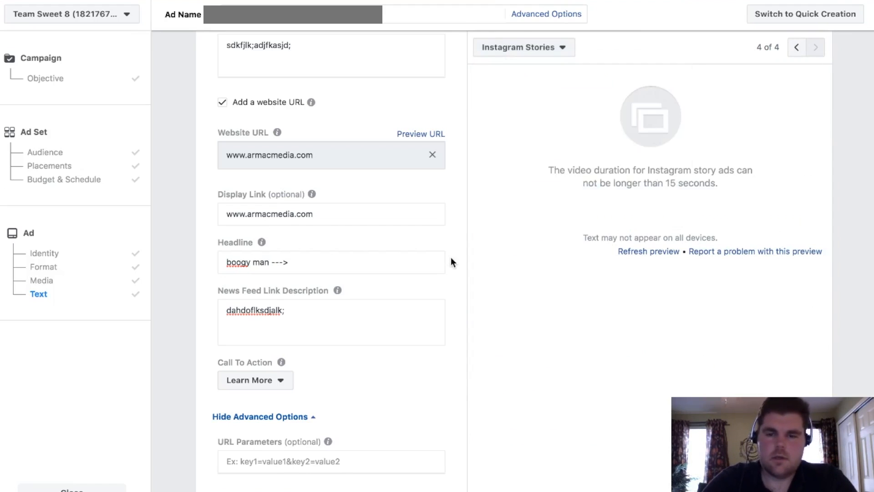
Preview the ad in Mobile News Feed and in Desktop News Feed
click(522, 55)
click(528, 83)
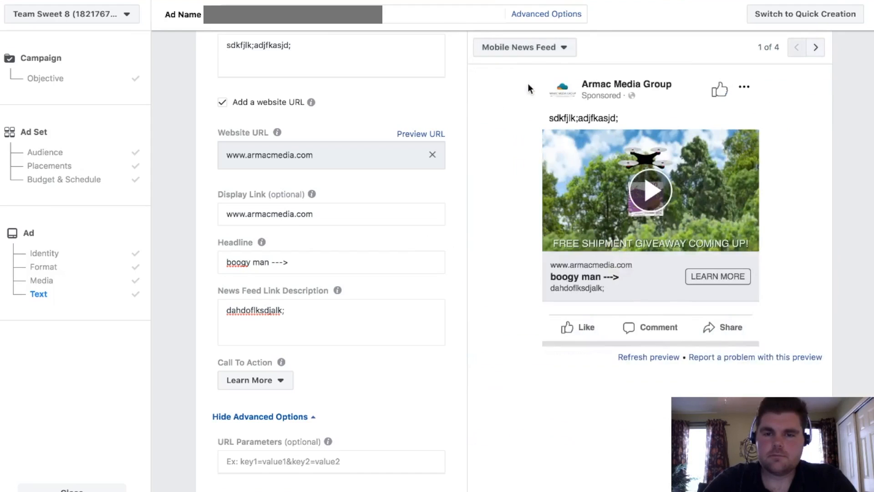
click(542, 55)
click(540, 120)
Set the ad's call to action to Watch More and look over the alternative call-to-action options
scroll(428, 230, down, 5)
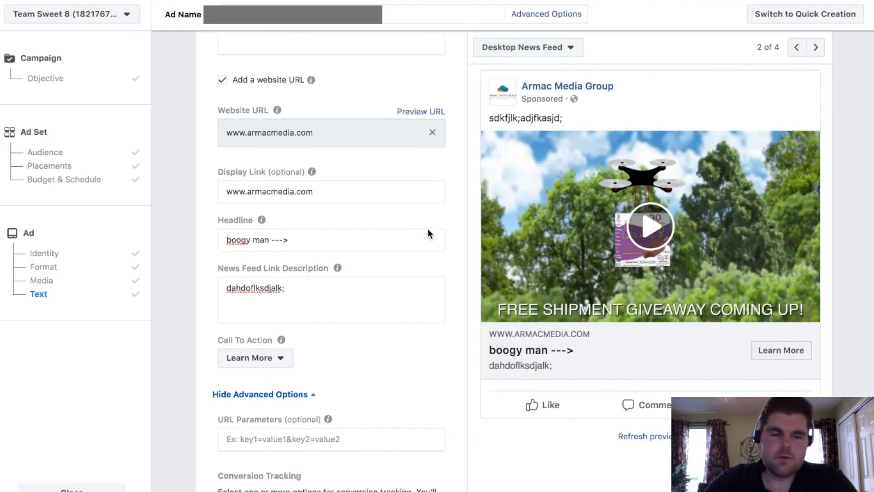
click(270, 163)
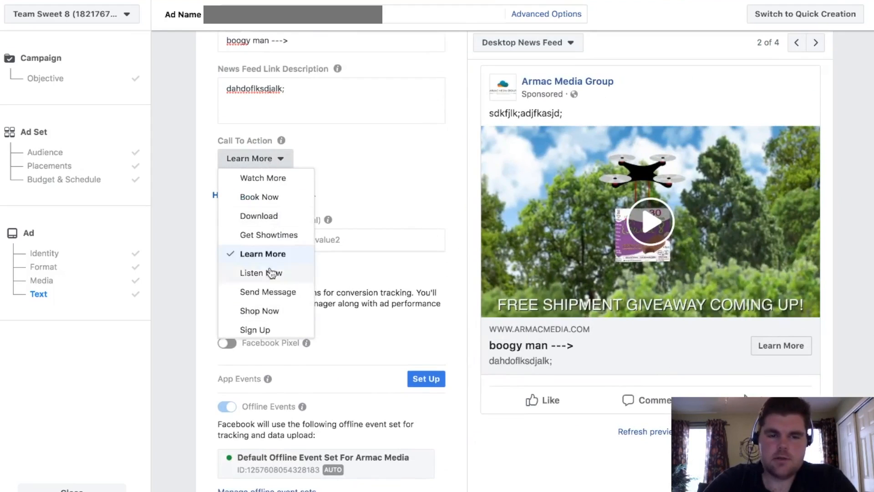
click(276, 182)
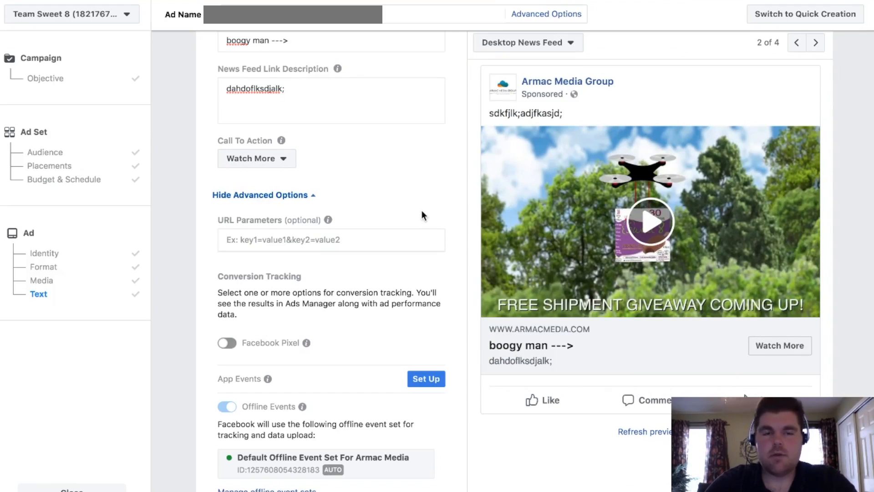
click(263, 162)
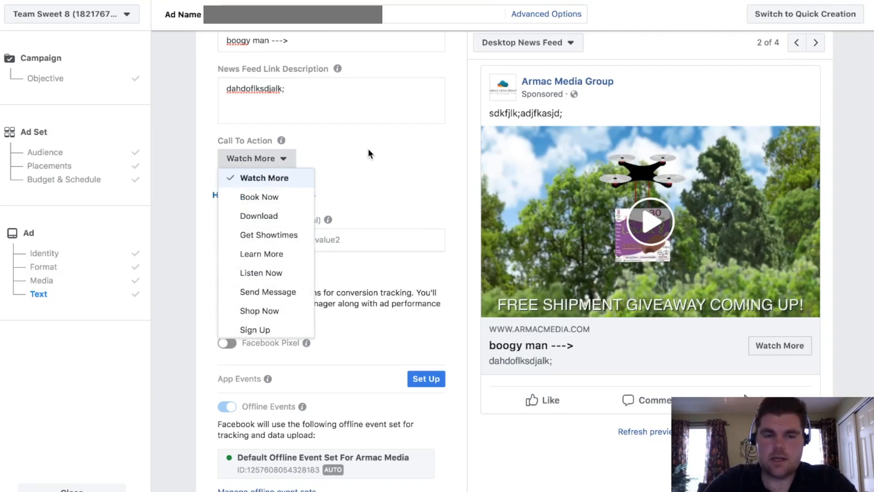
click(426, 185)
Enable Facebook Pixel conversion tracking to view its details, and disable it again
scroll(461, 221, down, 3)
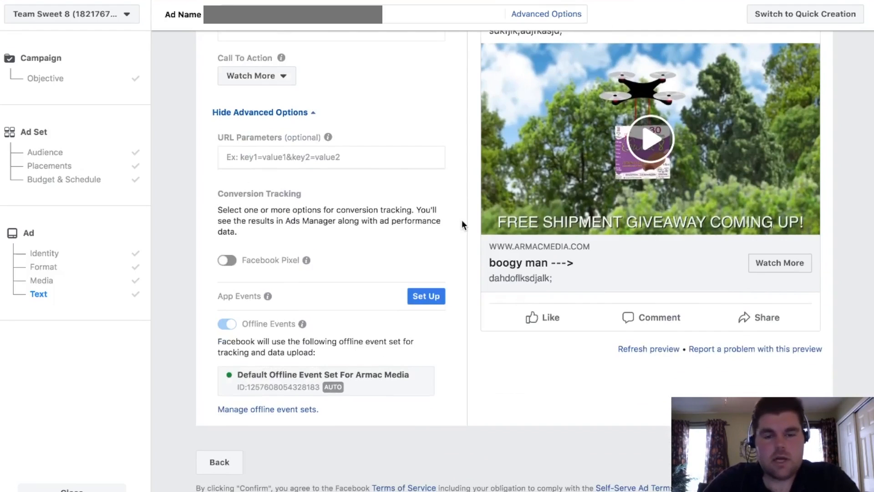
click(227, 261)
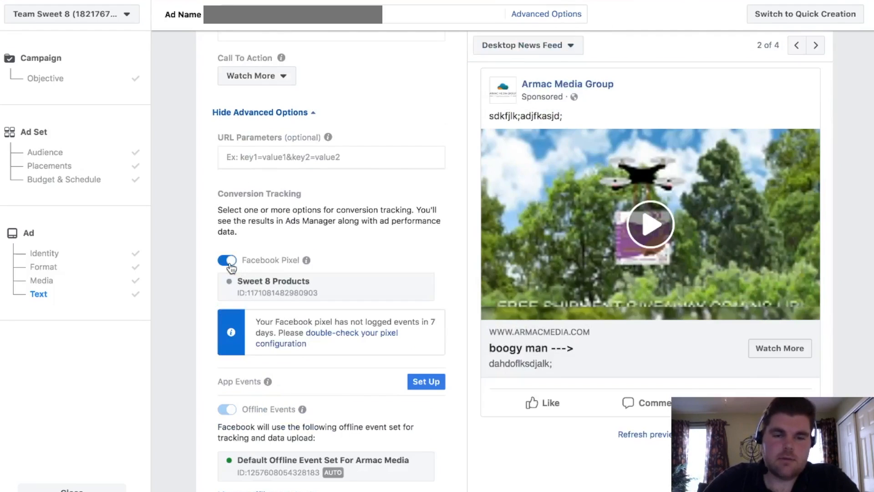
click(227, 260)
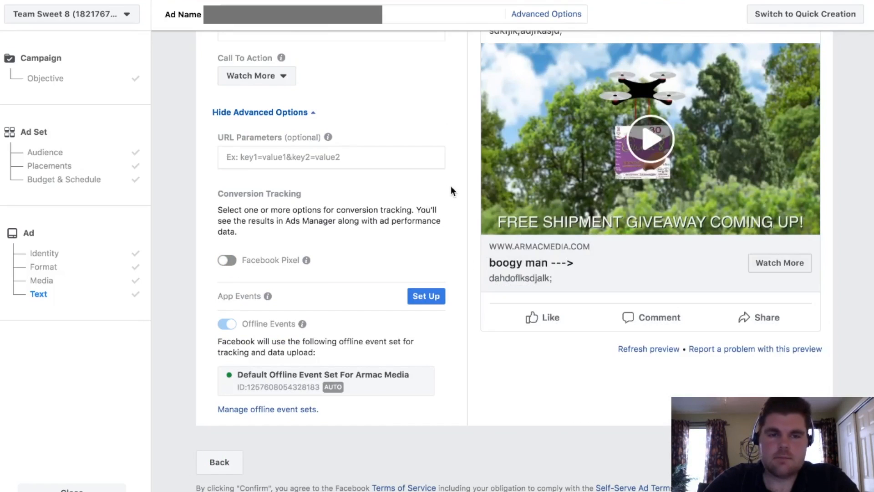
Look over the remaining tracking options, the media and caption settings, and the list of ad preview formats
scroll(450, 186, down, 2)
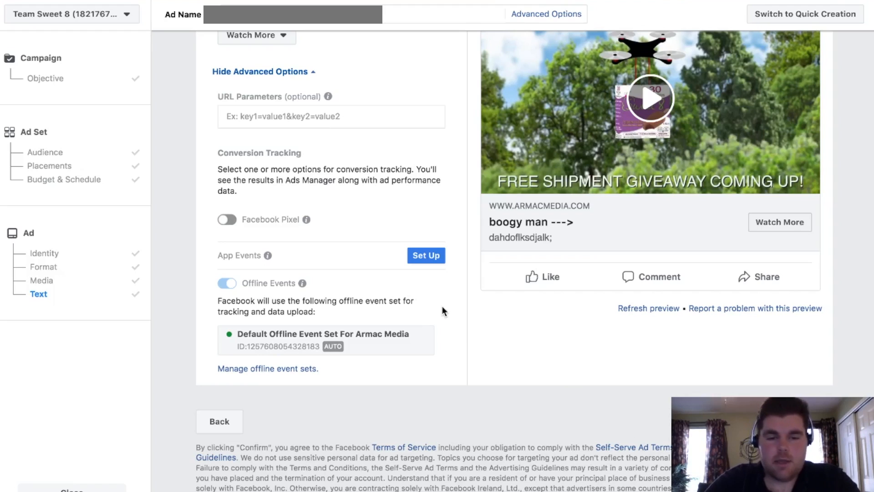
scroll(441, 308, up, 12)
scroll(442, 309, up, 4)
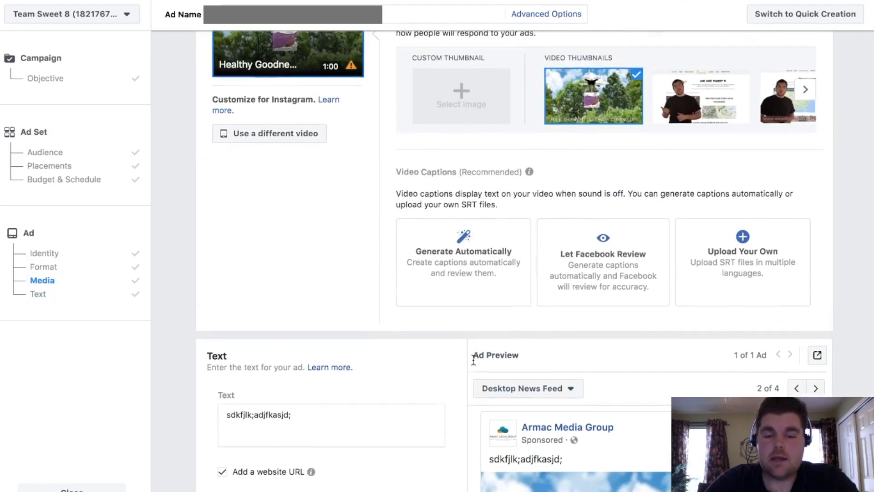
scroll(474, 357, down, 3)
click(528, 233)
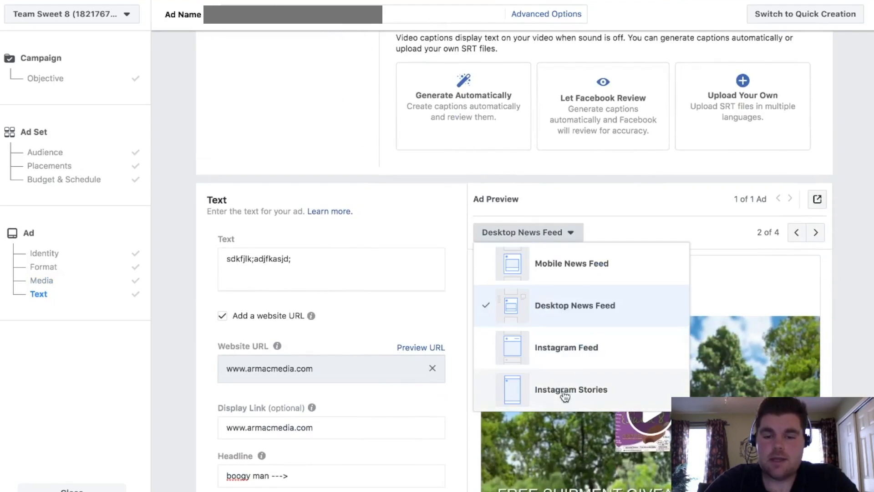
click(465, 240)
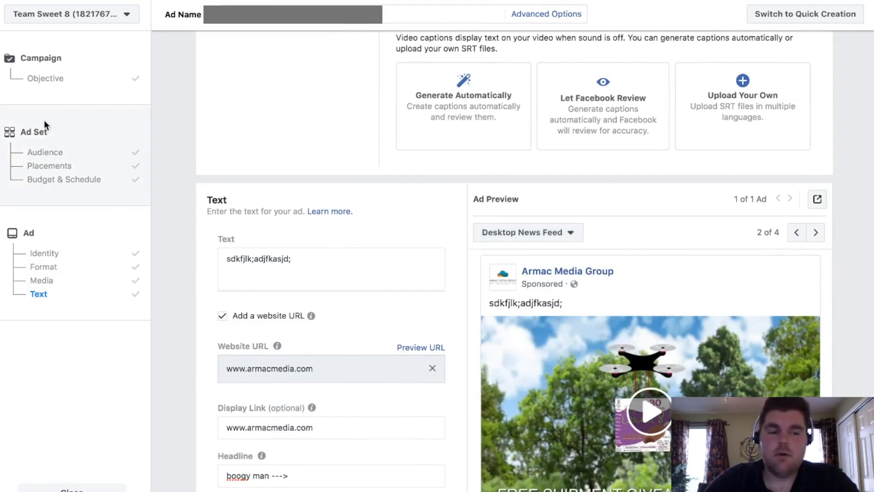
Return to the ad set's placements and review the platforms selected for Facebook, Instagram, Audience Network and Messenger
click(60, 169)
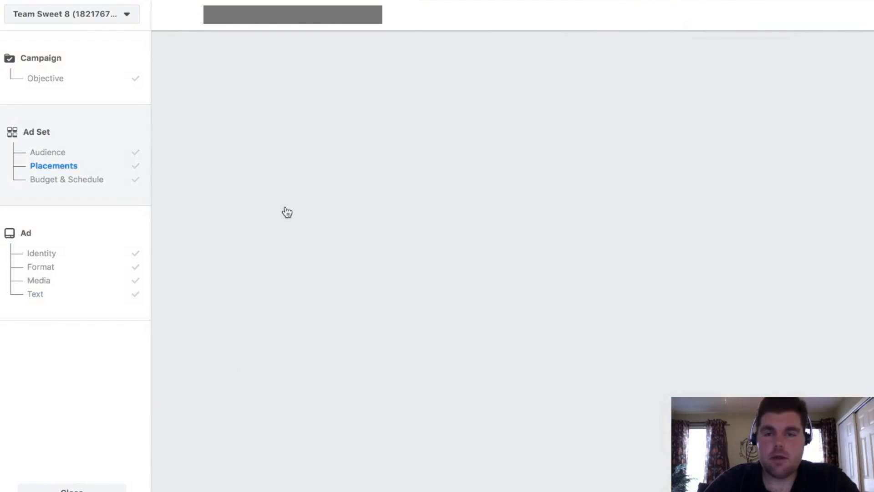
scroll(286, 206, down, 5)
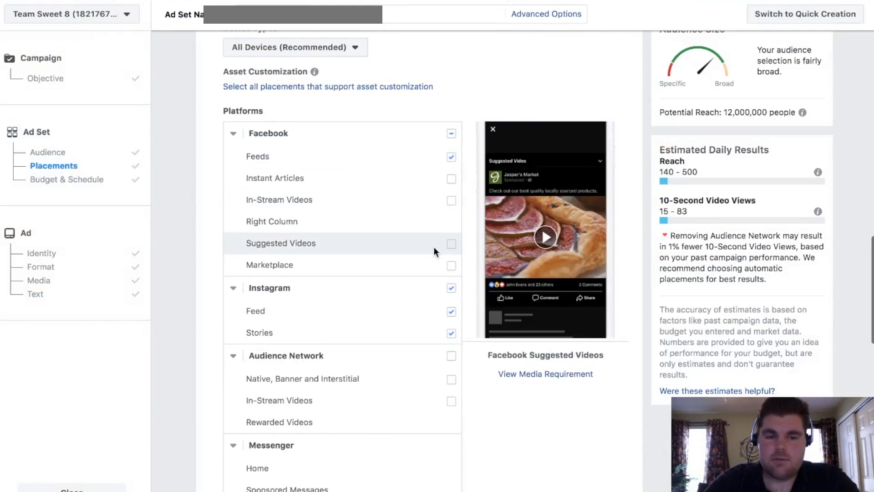
scroll(434, 247, down, 3)
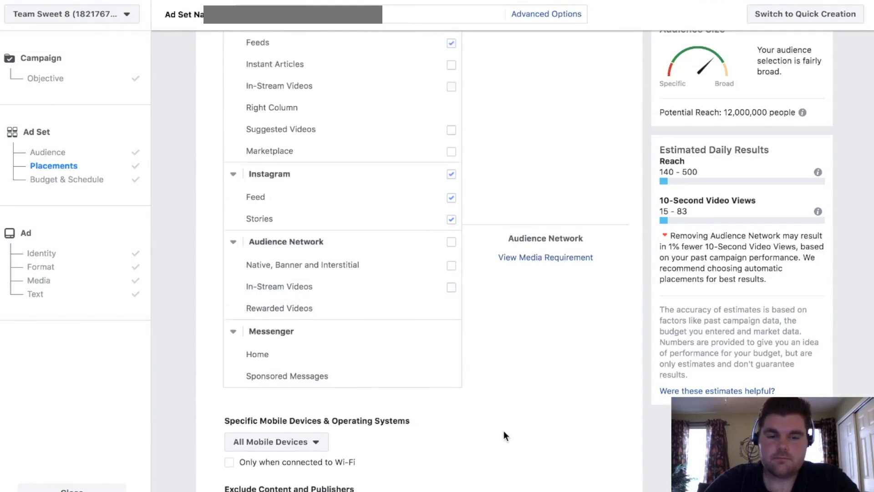
scroll(504, 433, up, 5)
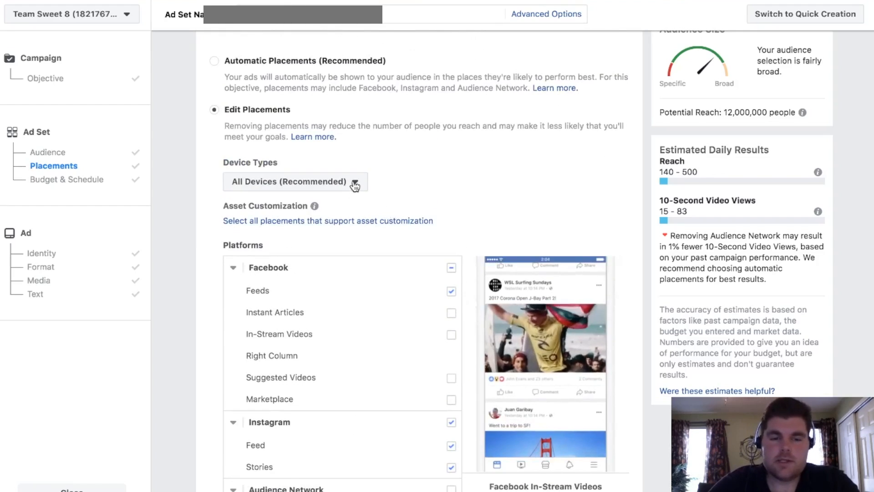
Restrict the placement device types to Mobile and Desktop by excluding Connected TV, and read the Connected TV explanation
click(355, 183)
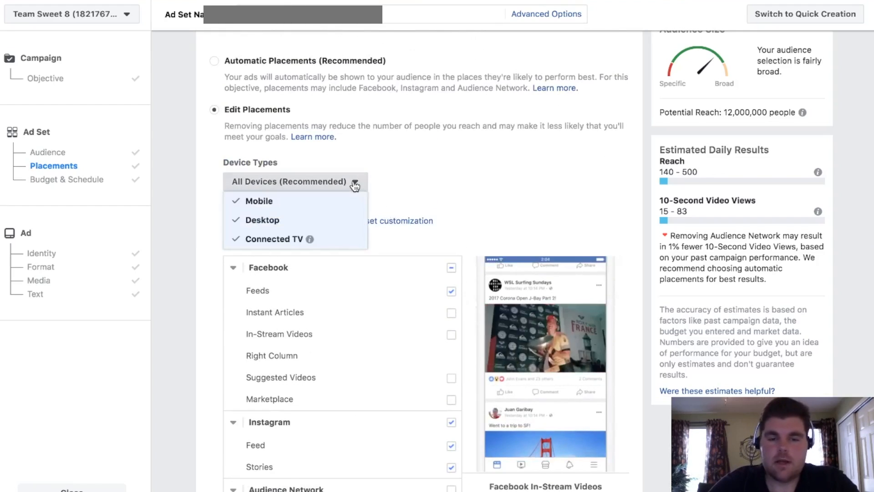
click(239, 242)
mouse_move(309, 241)
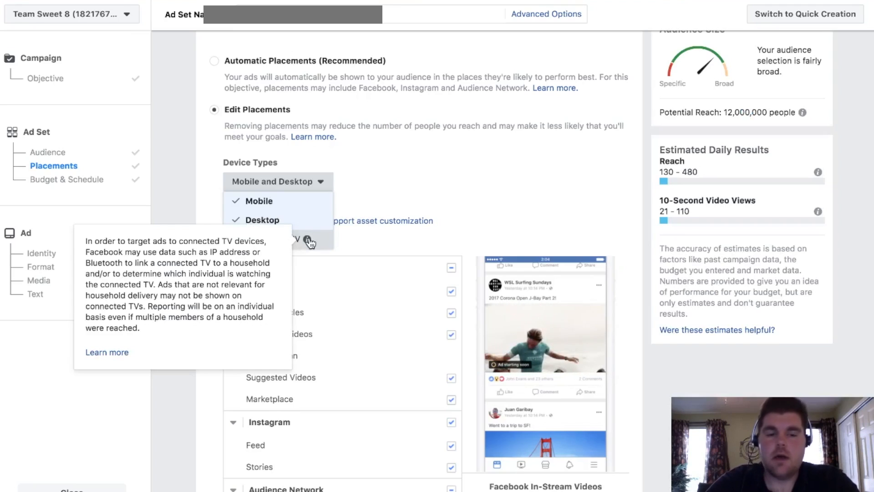
click(251, 182)
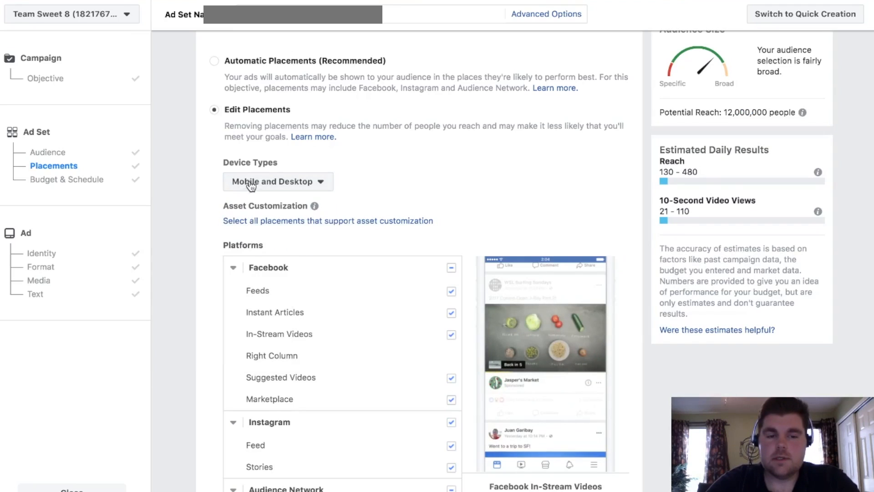
Add Connected TV back to the placement device types so the ad set targets All Devices (Recommended)
click(251, 184)
click(235, 240)
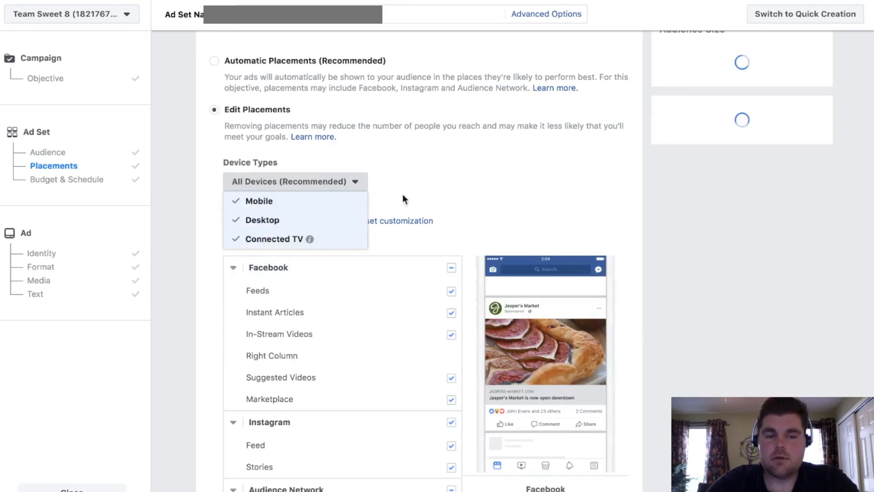
click(414, 190)
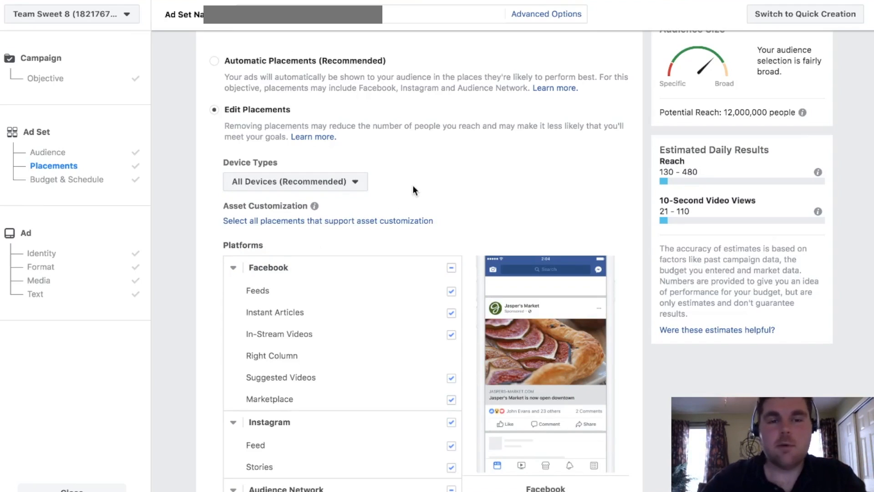
mouse_move(311, 205)
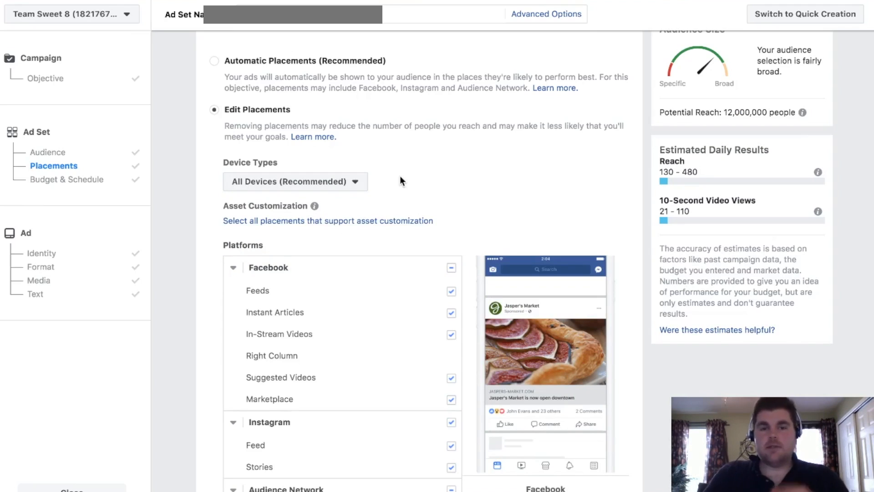